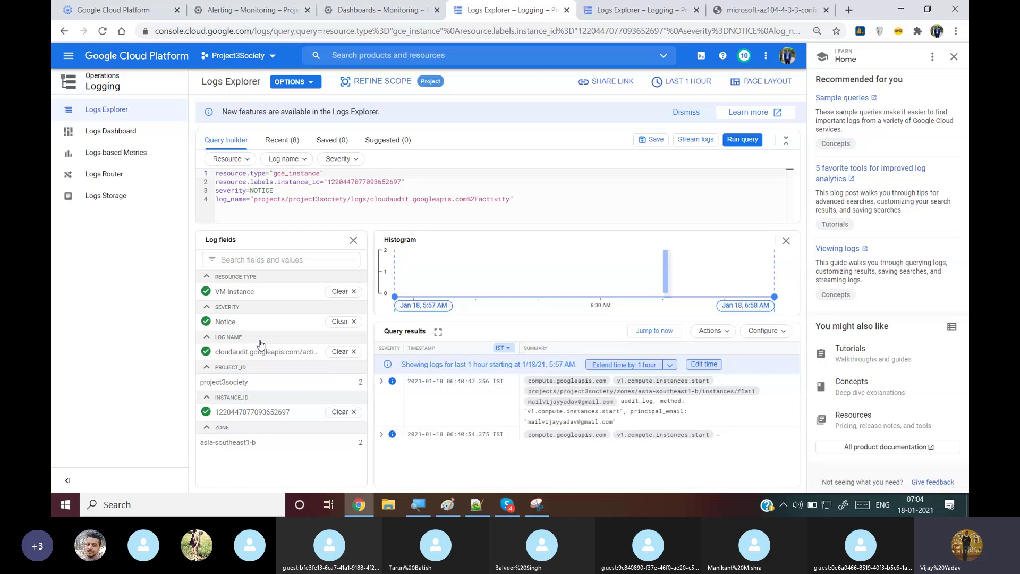
Switch to the VM instances list showing flat1 and society2flat1 running, flat2 and flat3 stopped
click(125, 10)
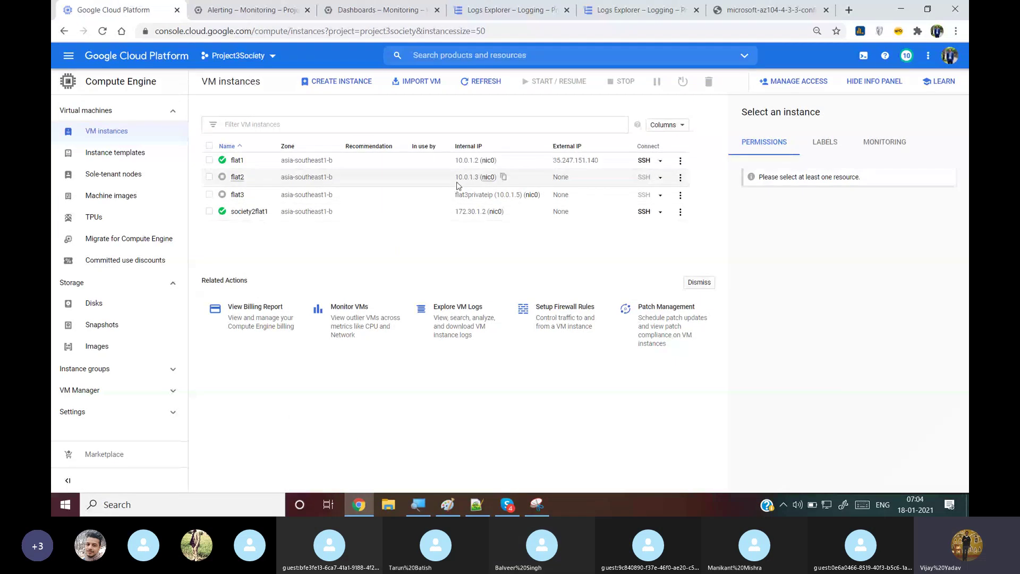
Reload the Infrastructure Summary dashboard and scroll through its CPU, traffic and disk charts for 2 active VMs
click(375, 9)
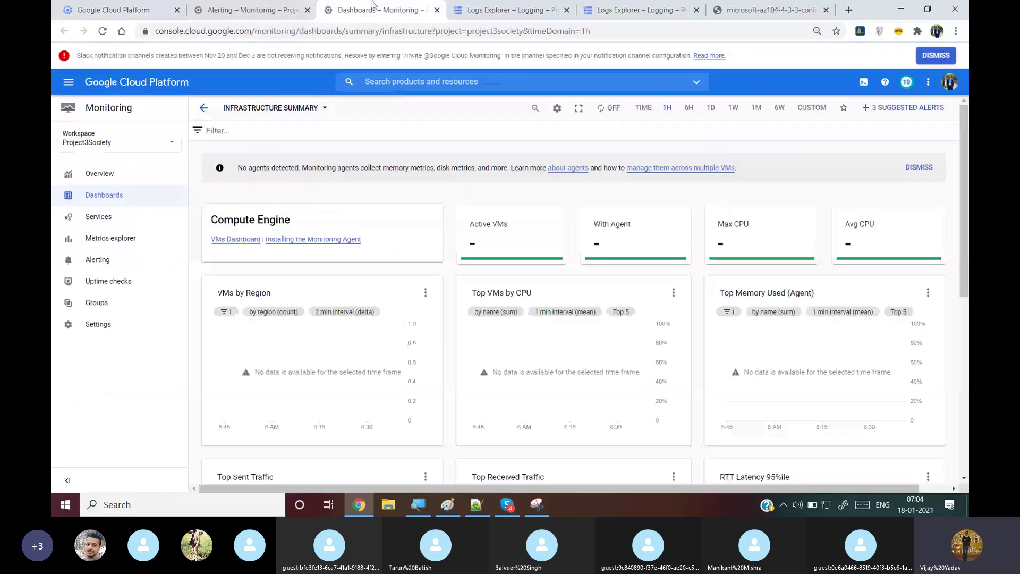
key(F5)
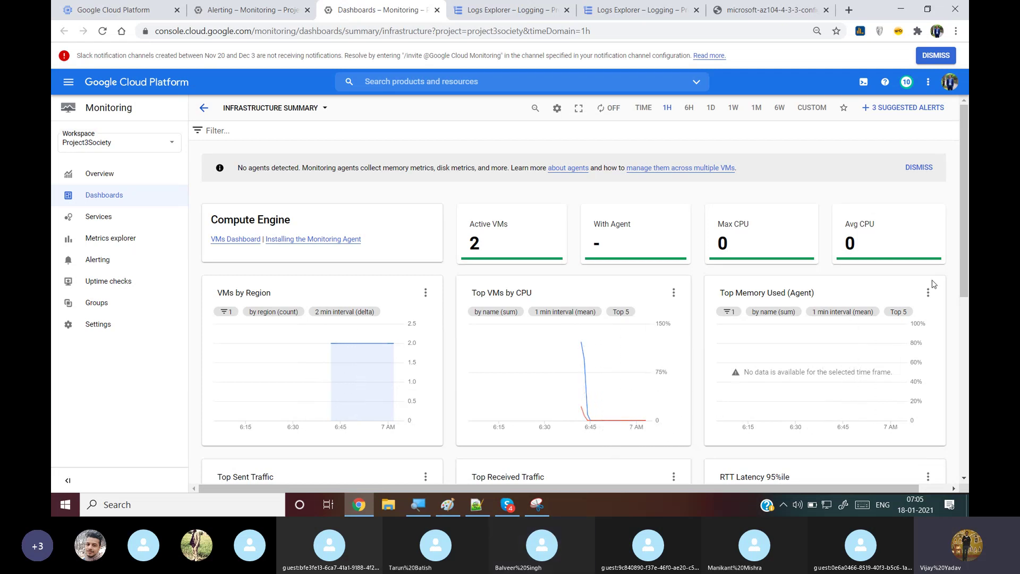
drag(964, 248, 967, 309)
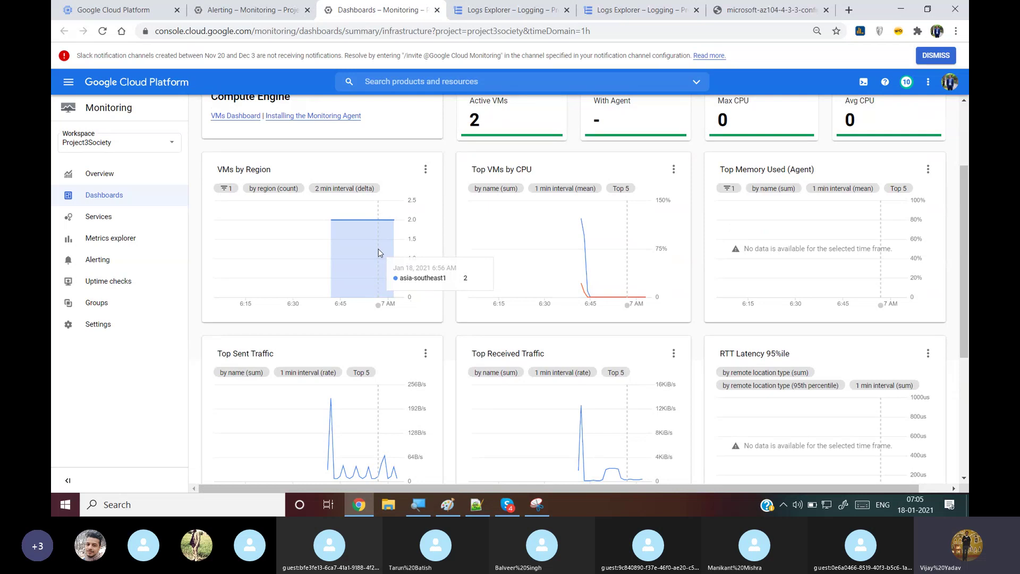
drag(967, 177, 967, 266)
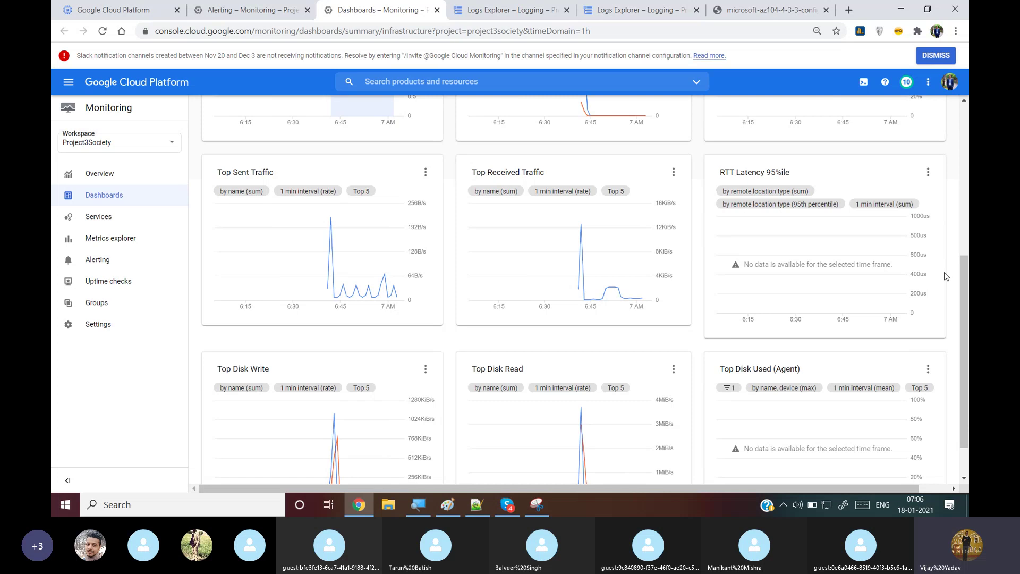
drag(968, 276, 968, 306)
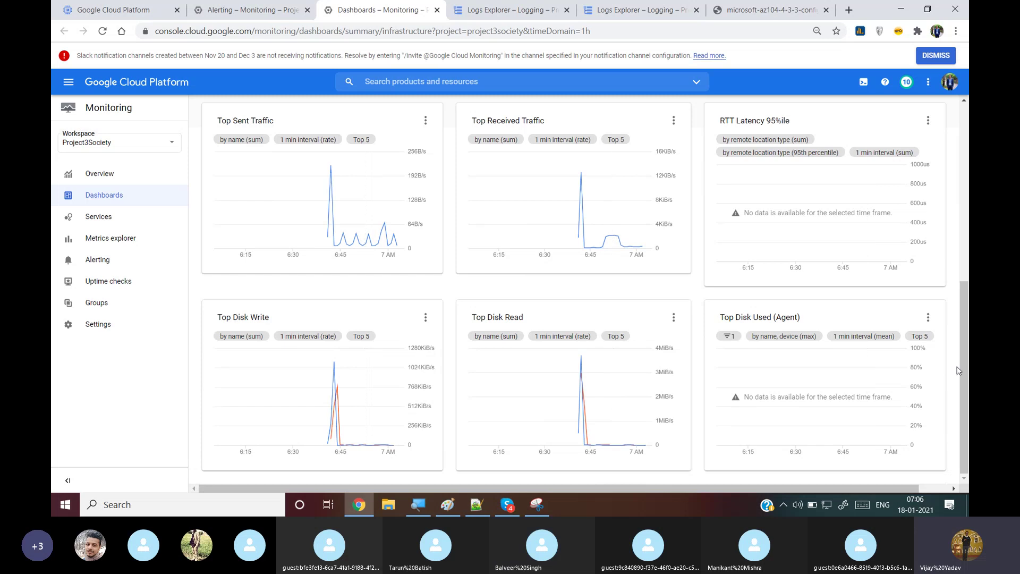
drag(967, 348, 968, 160)
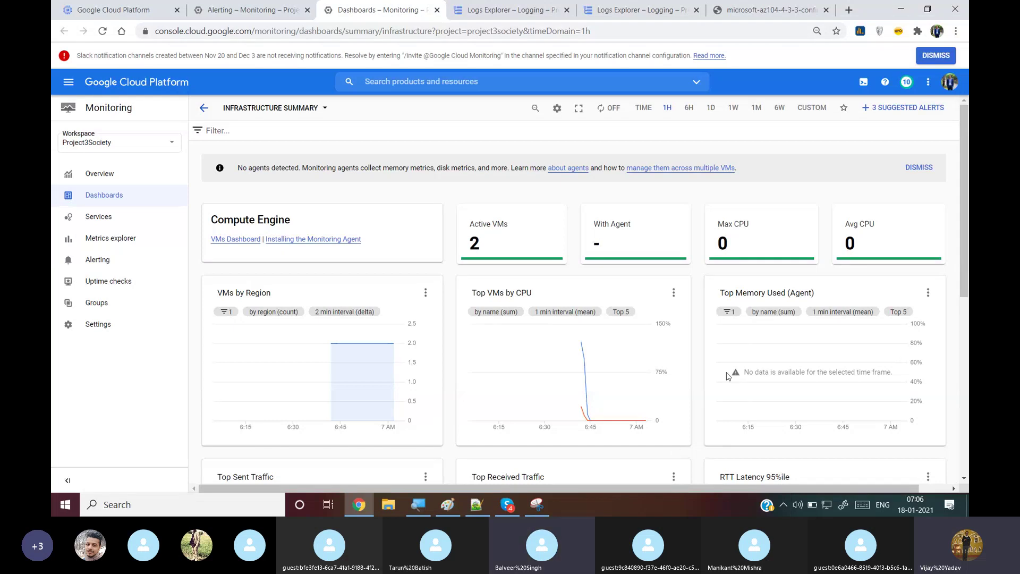
click(676, 292)
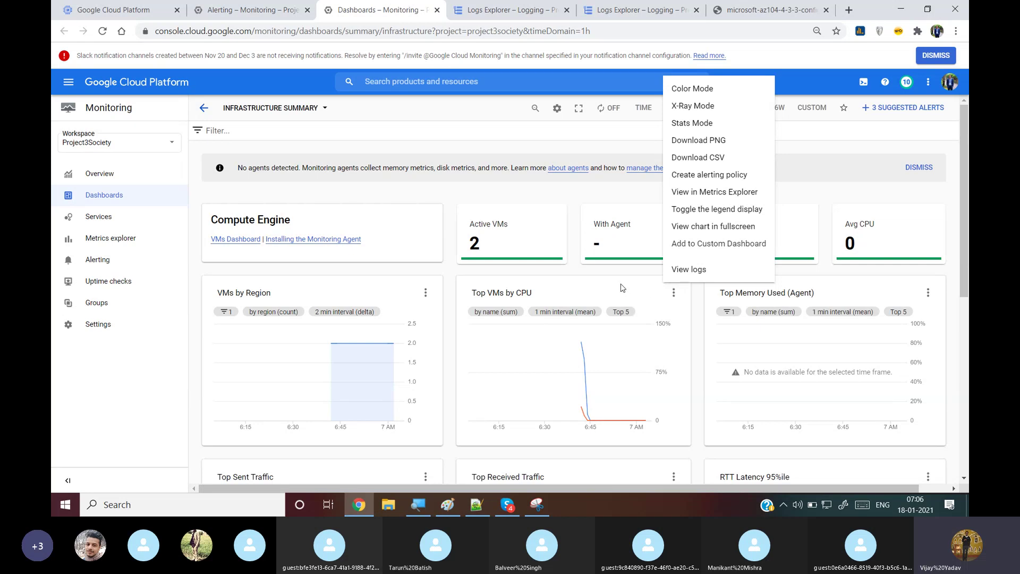
click(681, 227)
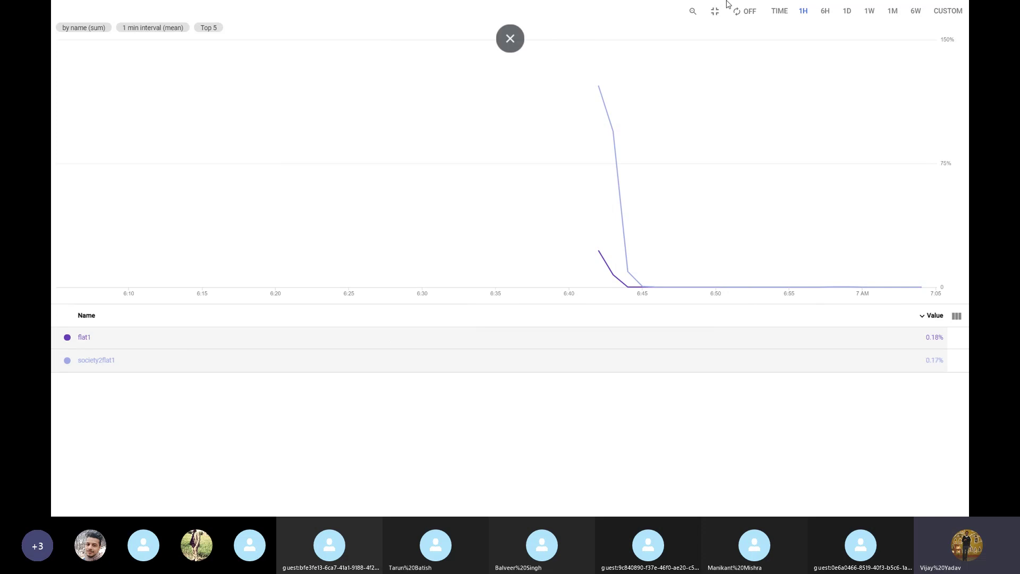
key(Escape)
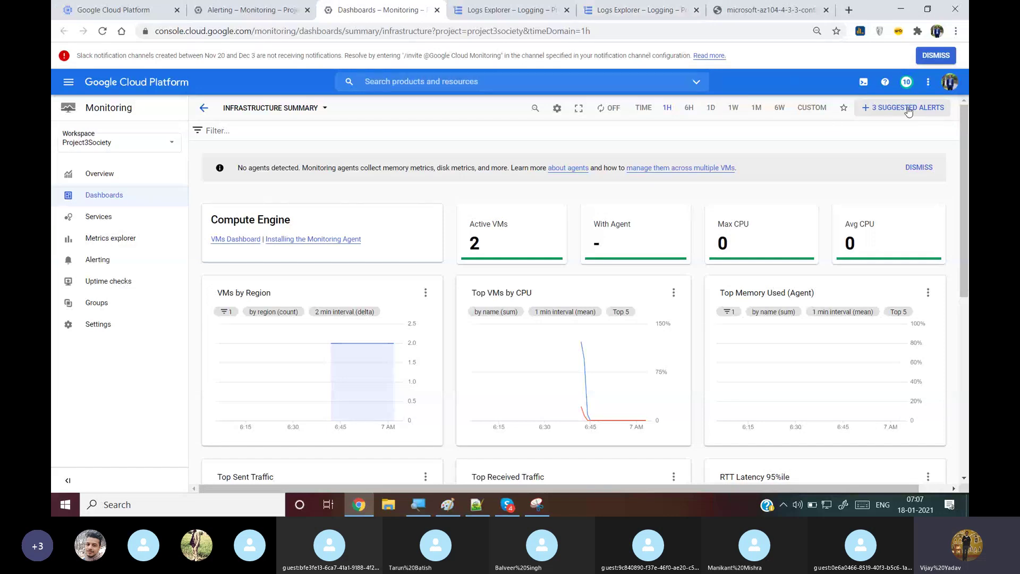
Review and dismiss the 3 suggested alerts, then go to the Alerting overview with 0 policies
click(909, 109)
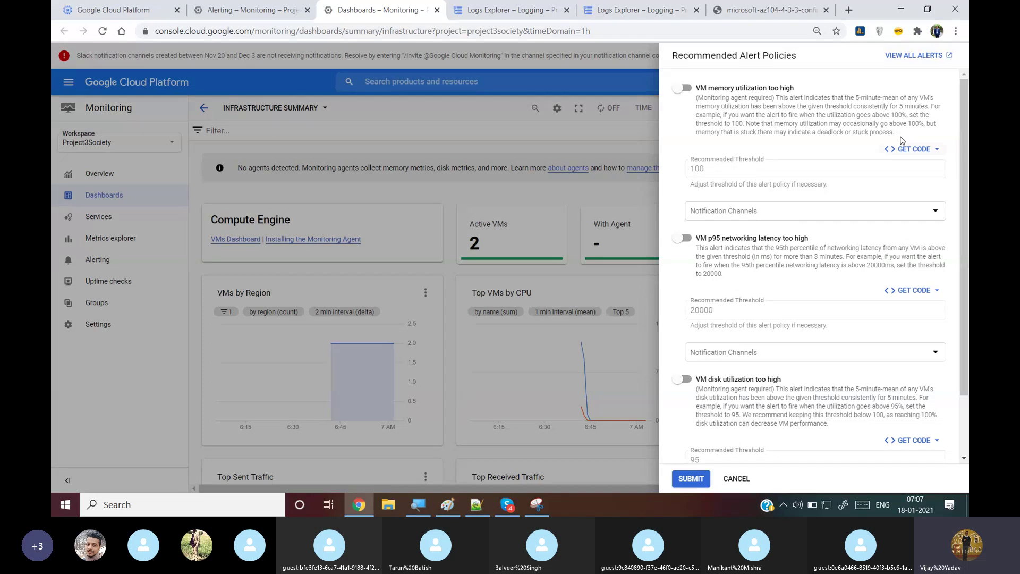
click(743, 481)
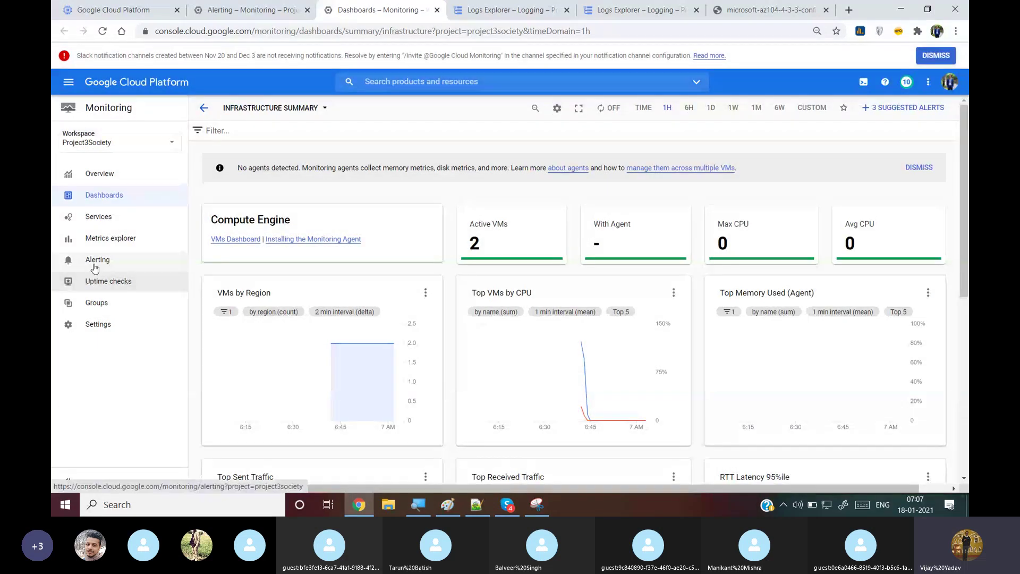
click(95, 266)
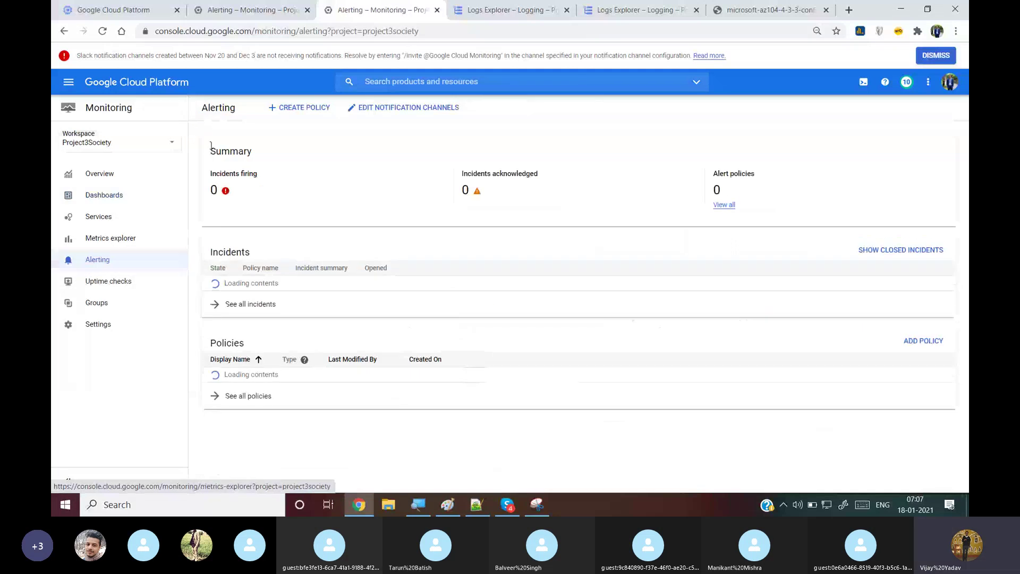
Start a new alerting policy from the Alerting page
click(317, 112)
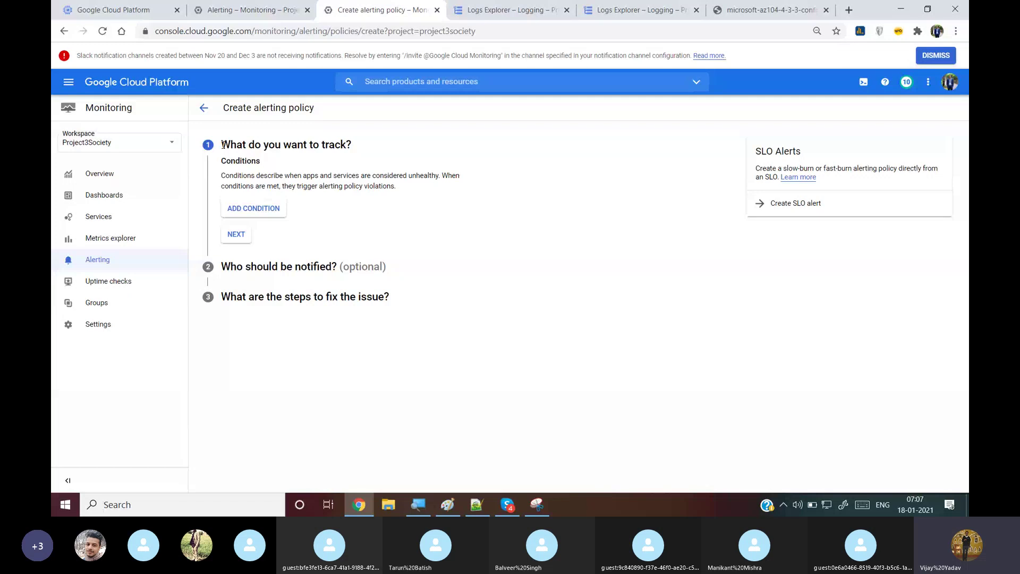
Add a condition on VM Instance CPU utilization with a threshold of 0
click(264, 212)
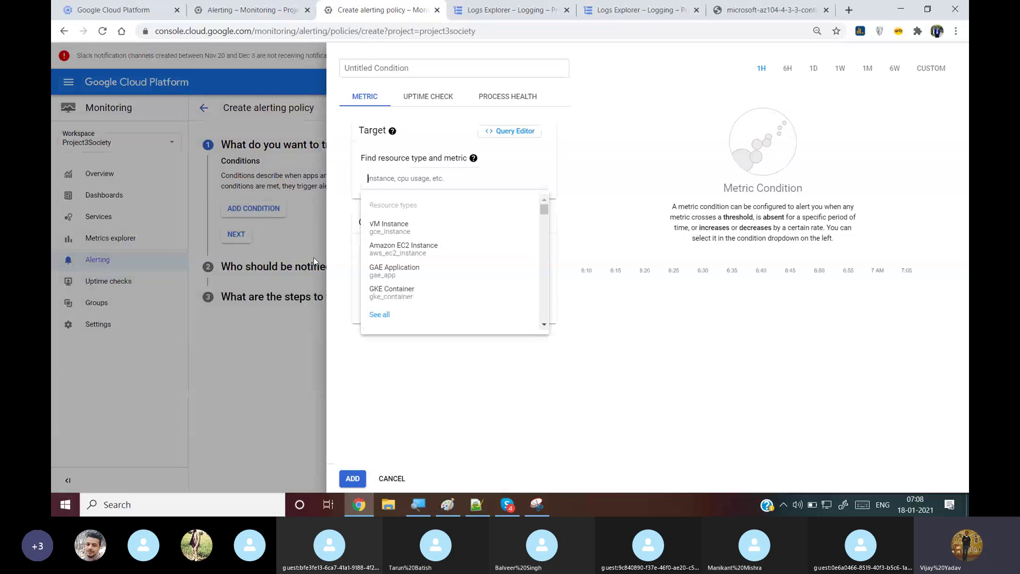
click(437, 229)
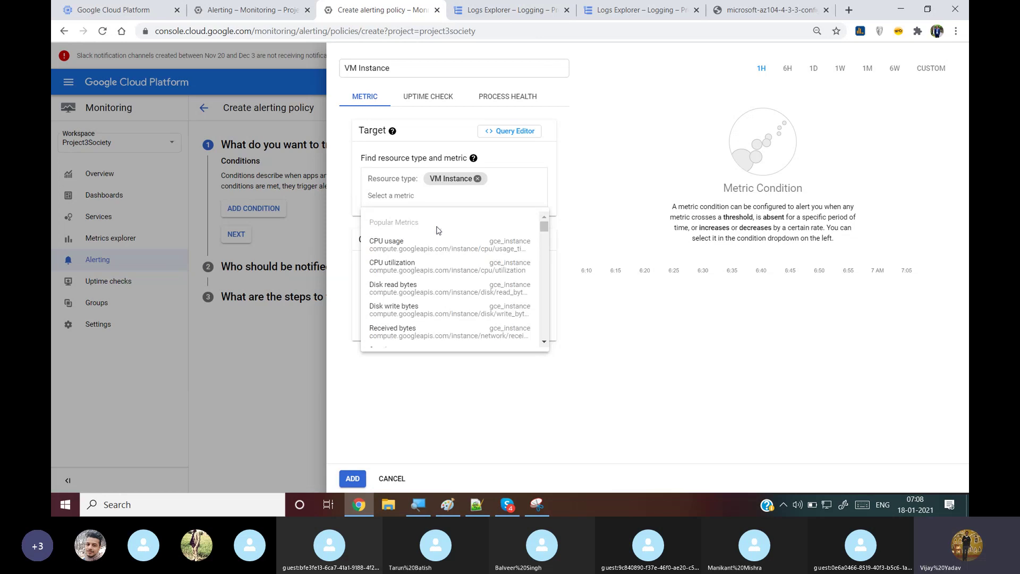
click(434, 266)
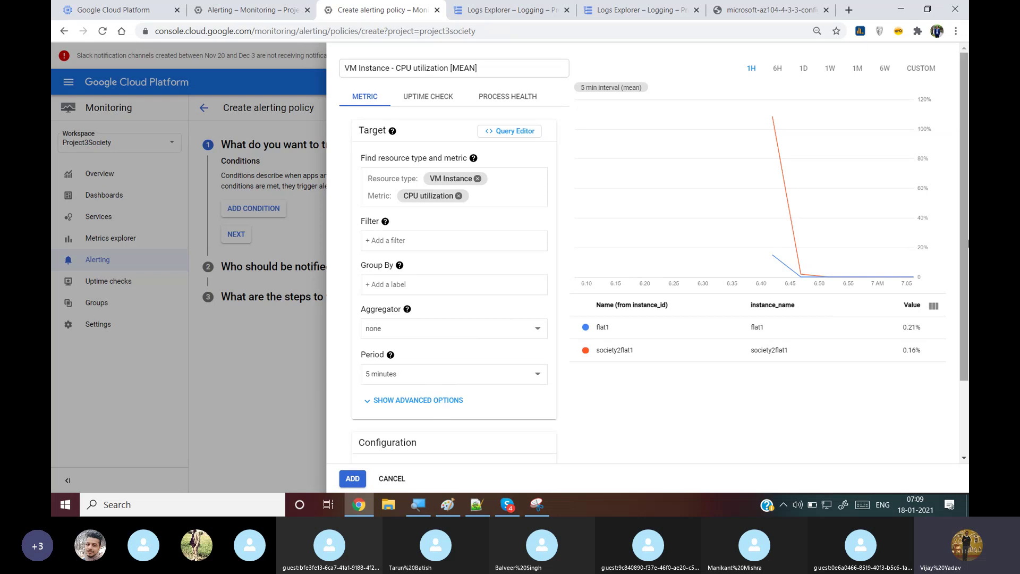
drag(967, 247, 968, 340)
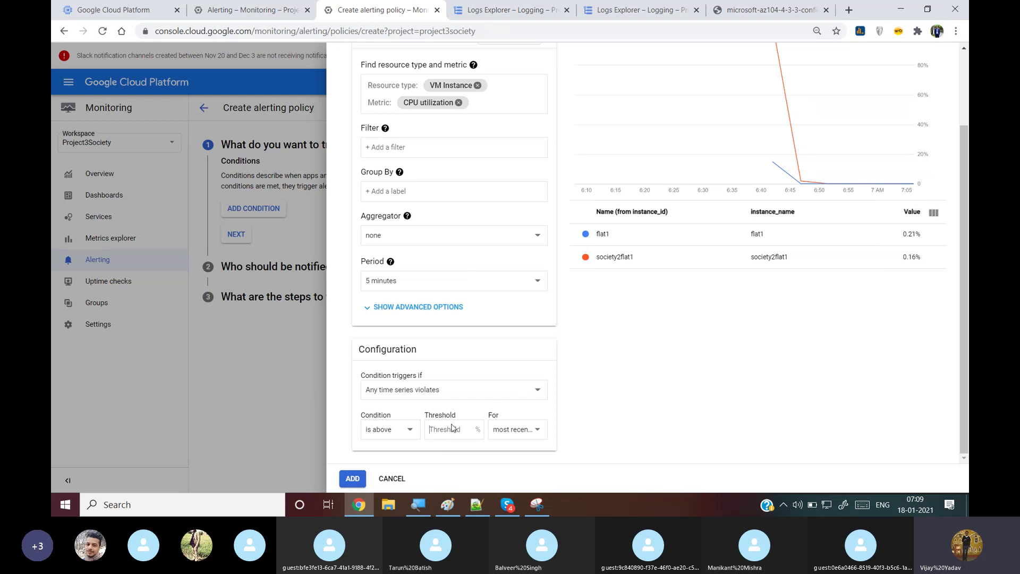
text(0)
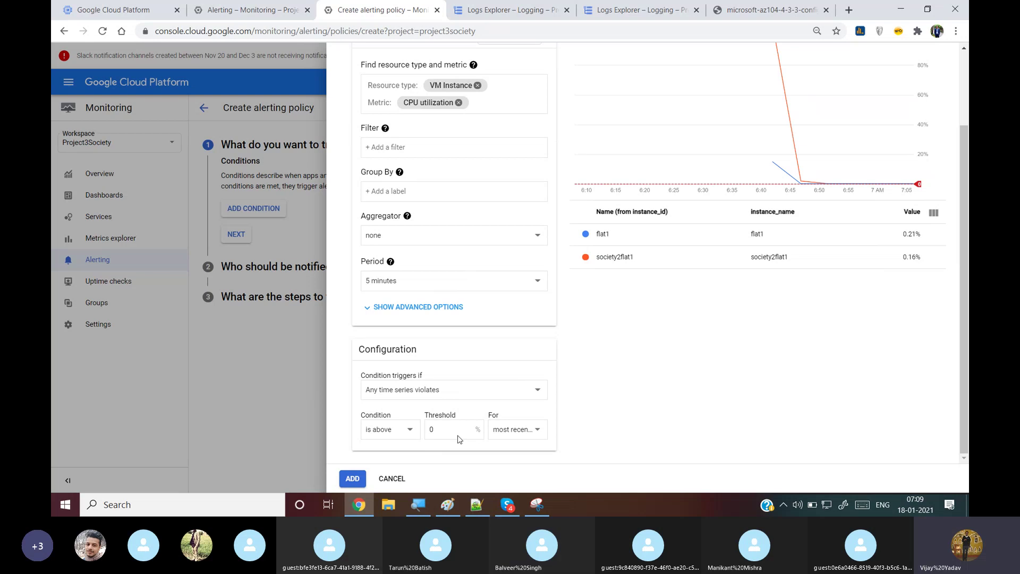
Add the CPU condition, check the notification channels, and continue without any channel
click(351, 481)
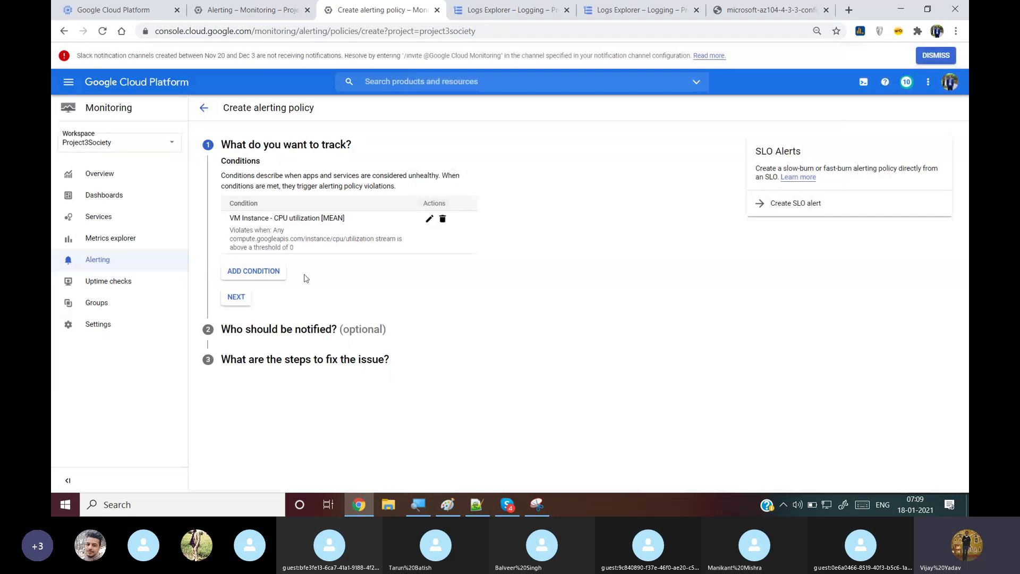
click(235, 297)
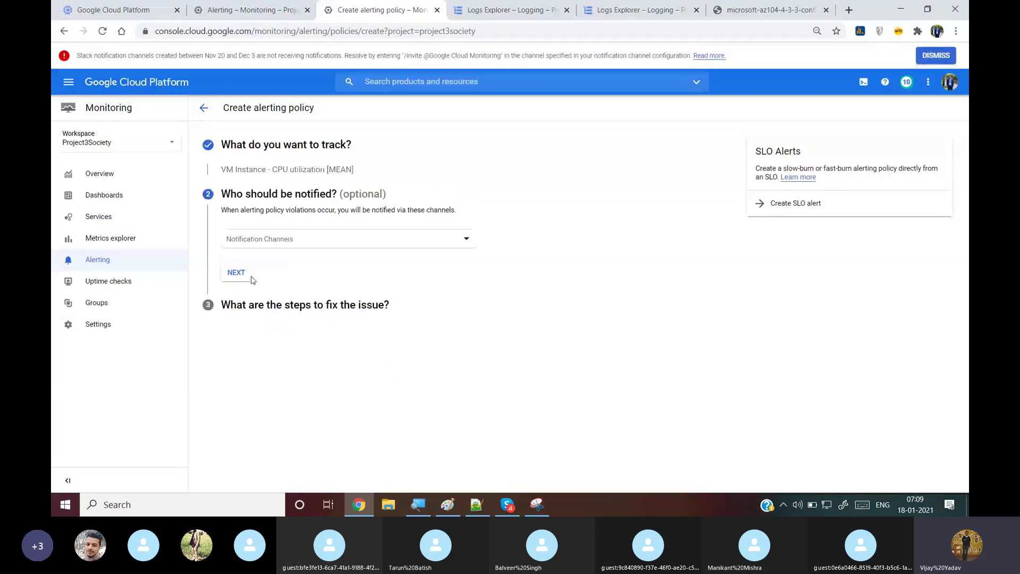
click(286, 242)
click(489, 192)
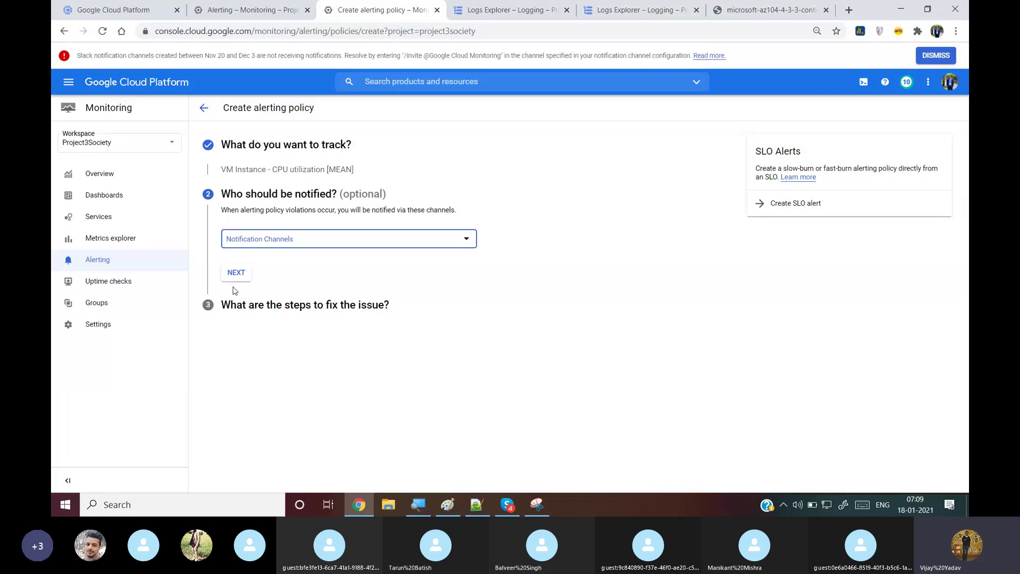
click(294, 245)
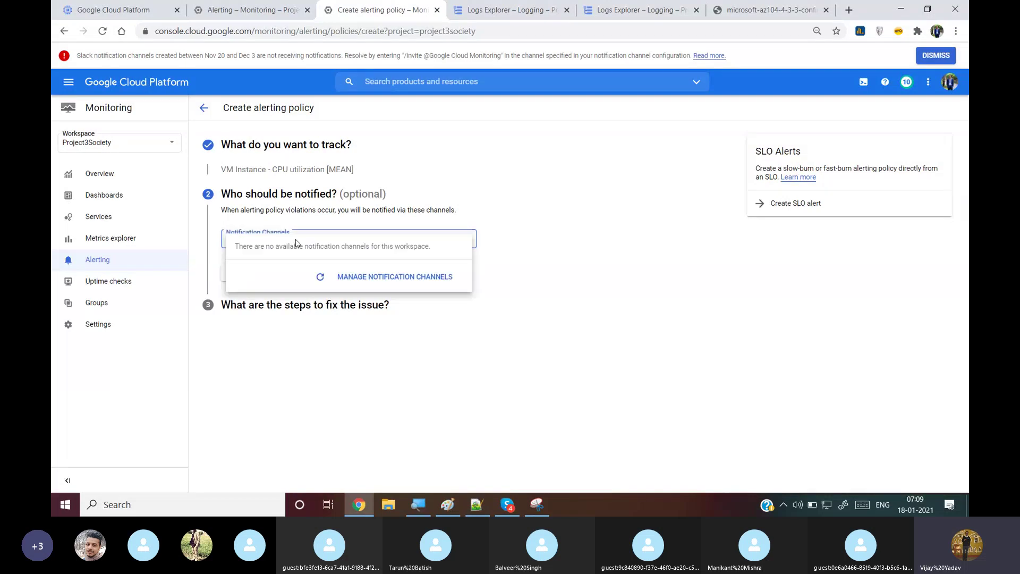
click(392, 276)
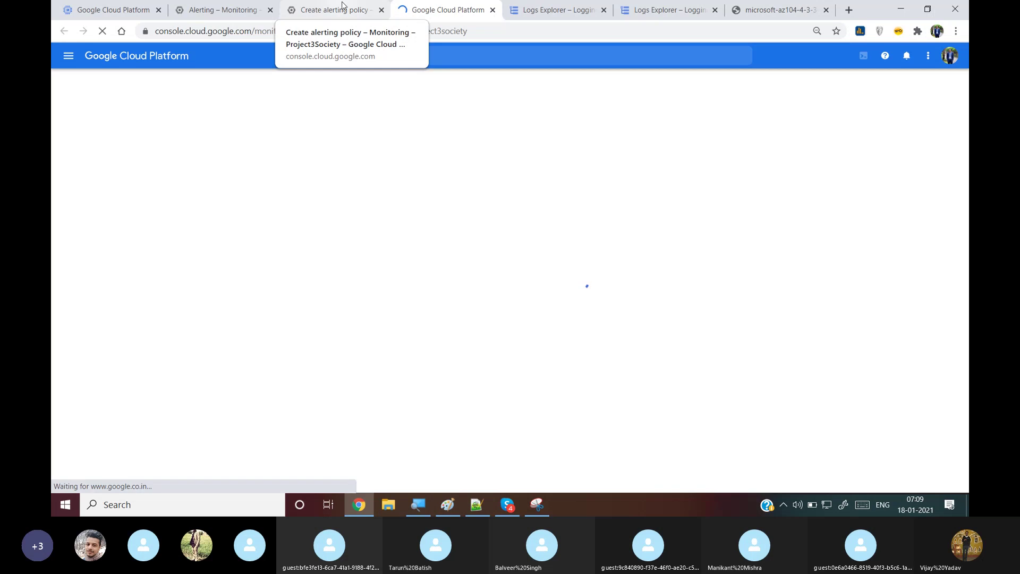
click(341, 8)
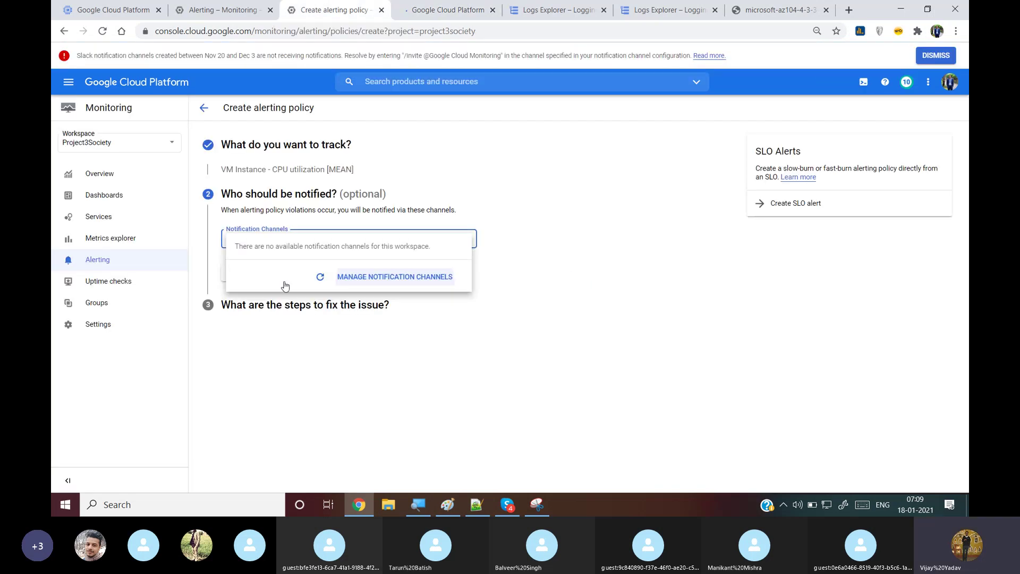
click(262, 344)
Name the alert policy 'CPU Utilization > 0%'
click(233, 272)
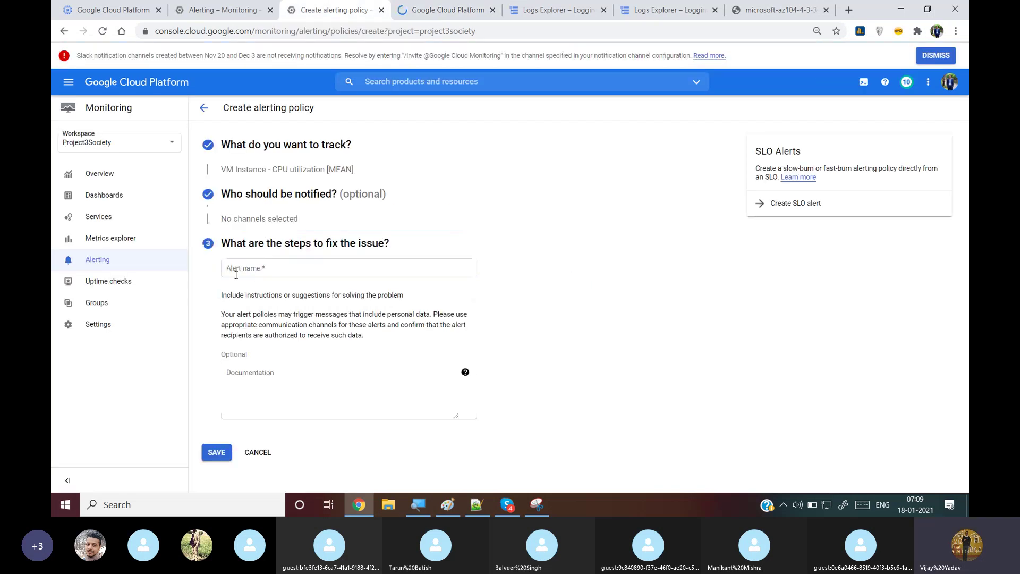
click(284, 265)
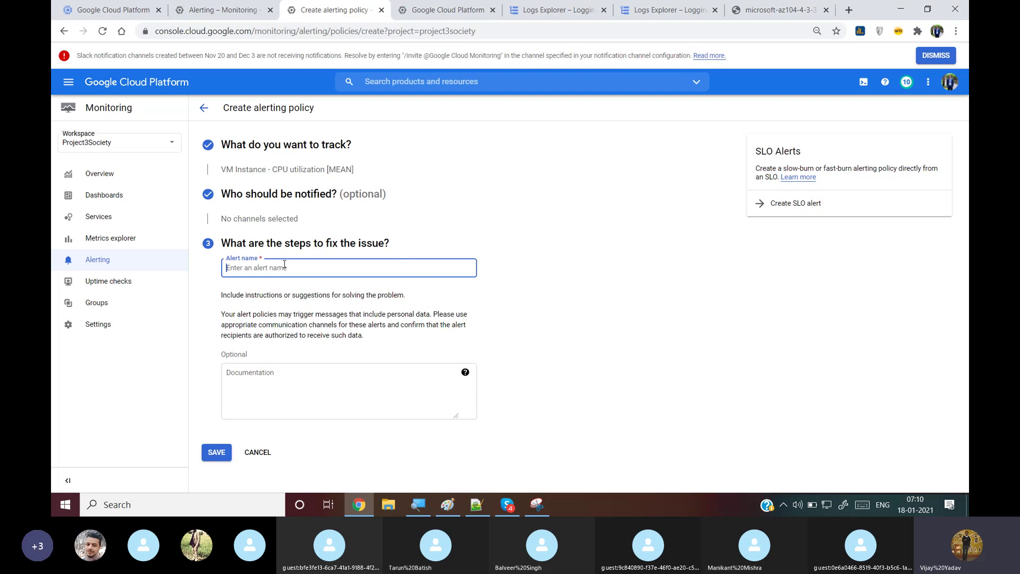
text(CPU U)
text(tui)
text(lization mo)
key(BackSpace)
key(BackSpace)
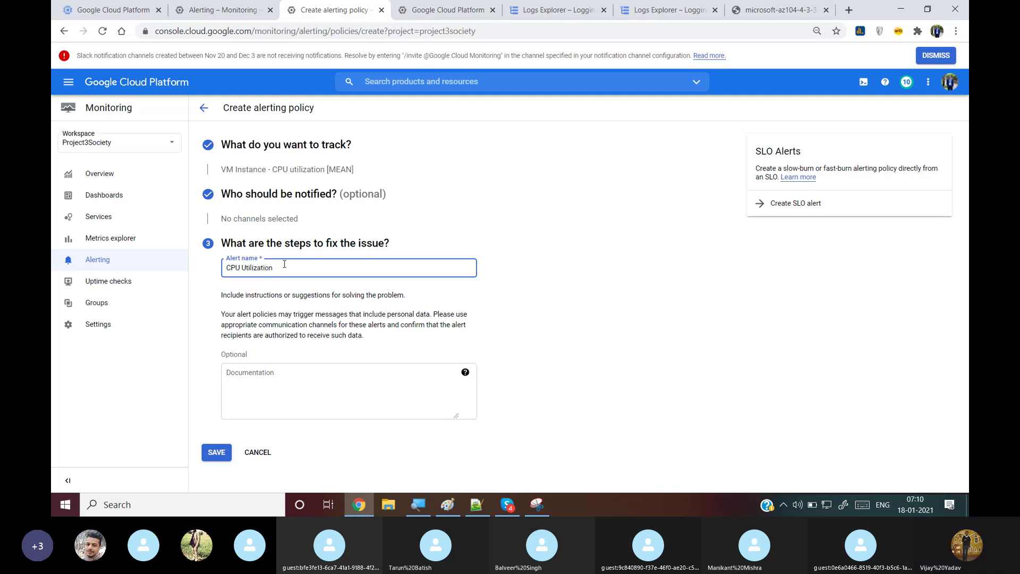
text(> 0%)
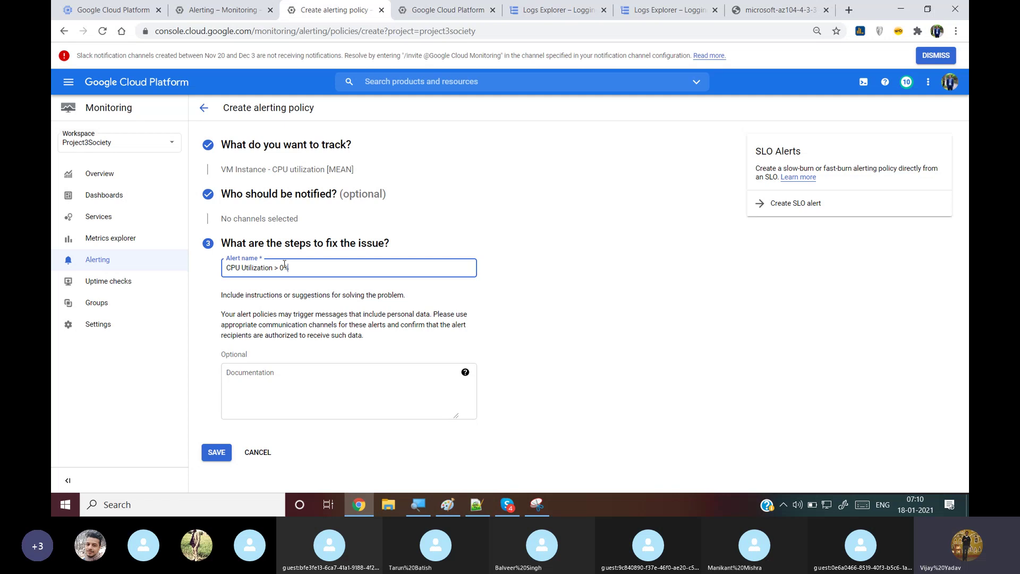
Set the documentation to 'An alert will trigger when the CPU Utilization > 0%' and save the policy
drag(285, 267, 146, 263)
key(ctrl+c)
click(302, 373)
key(ctrl+v)
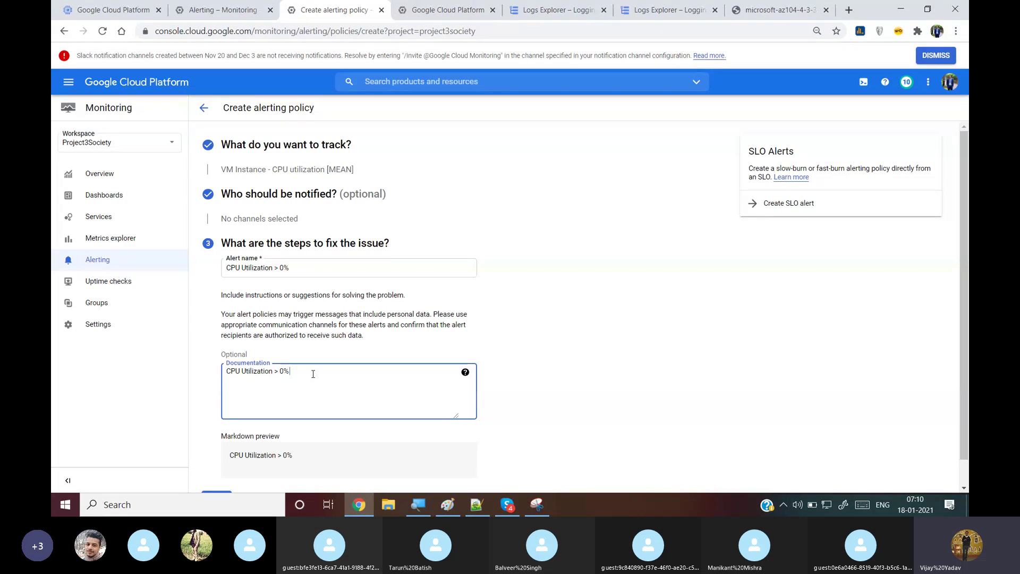
key(Left)
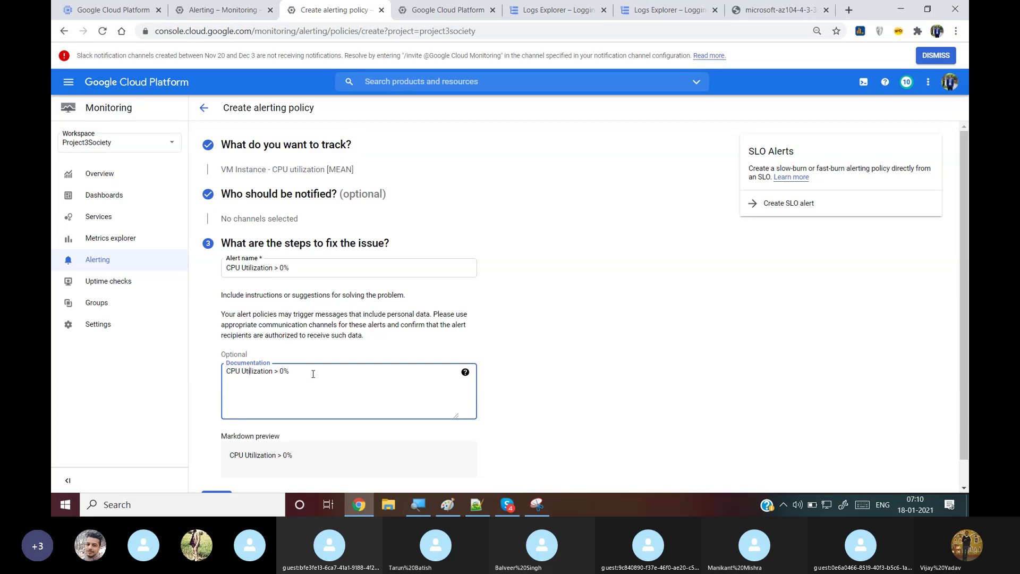
text(An a)
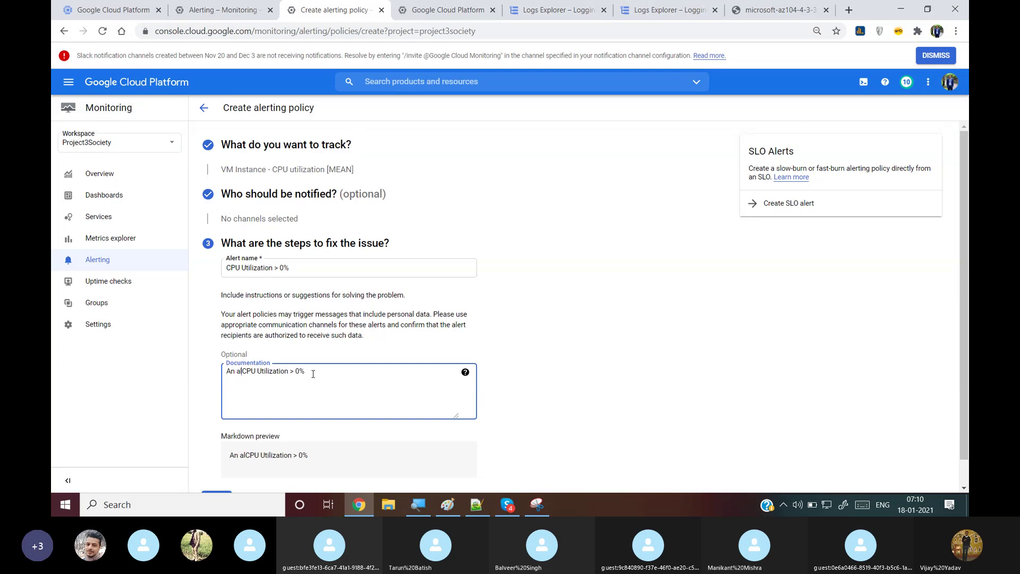
text(lert will tri)
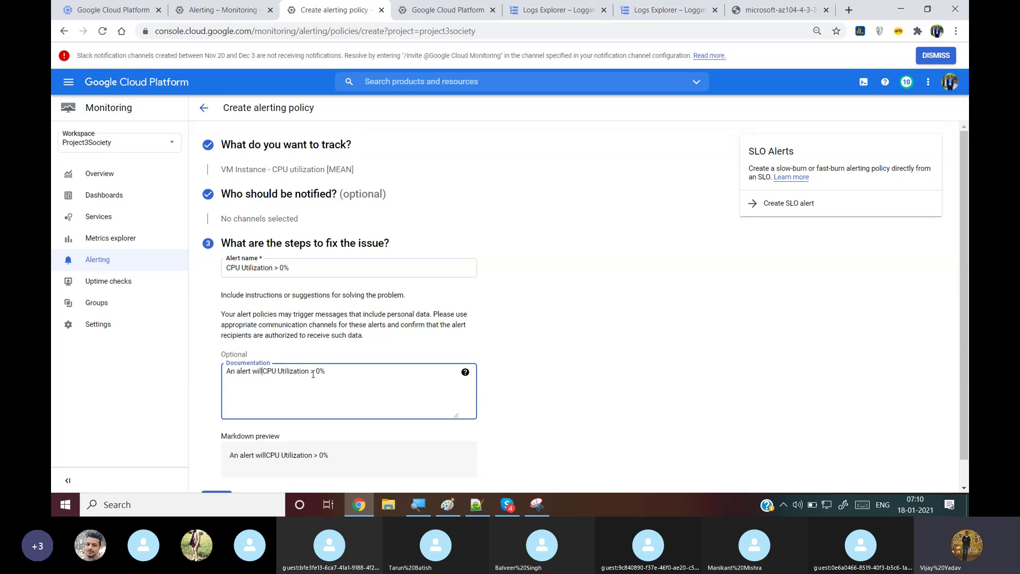
text(gger when )
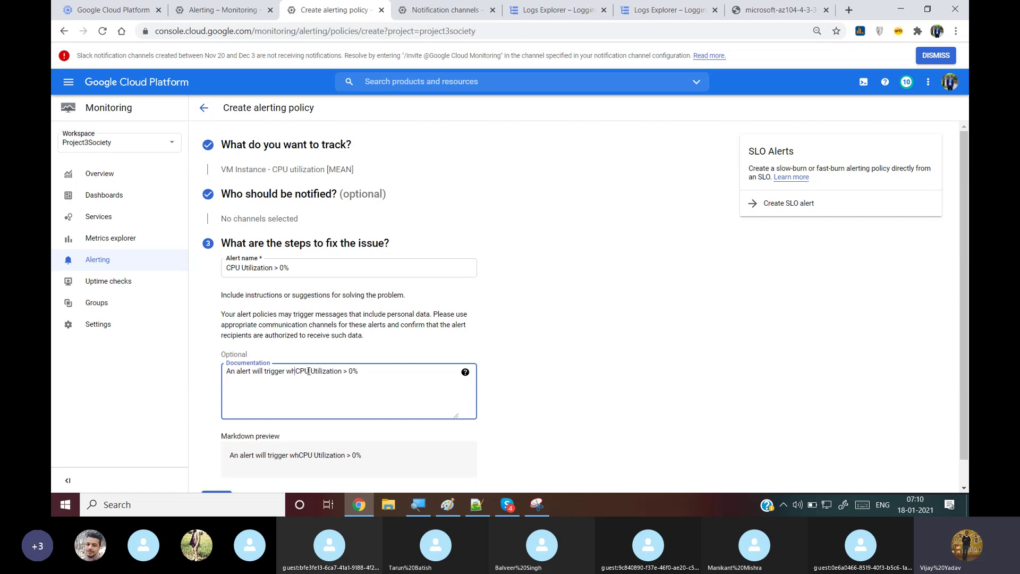
text(the)
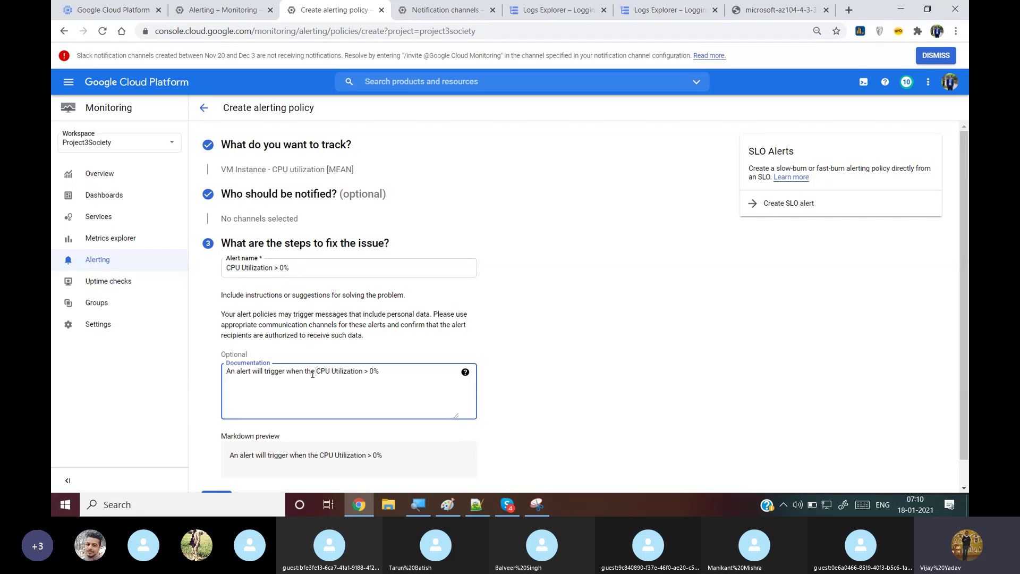
click(407, 370)
scroll(318, 425, down, 1)
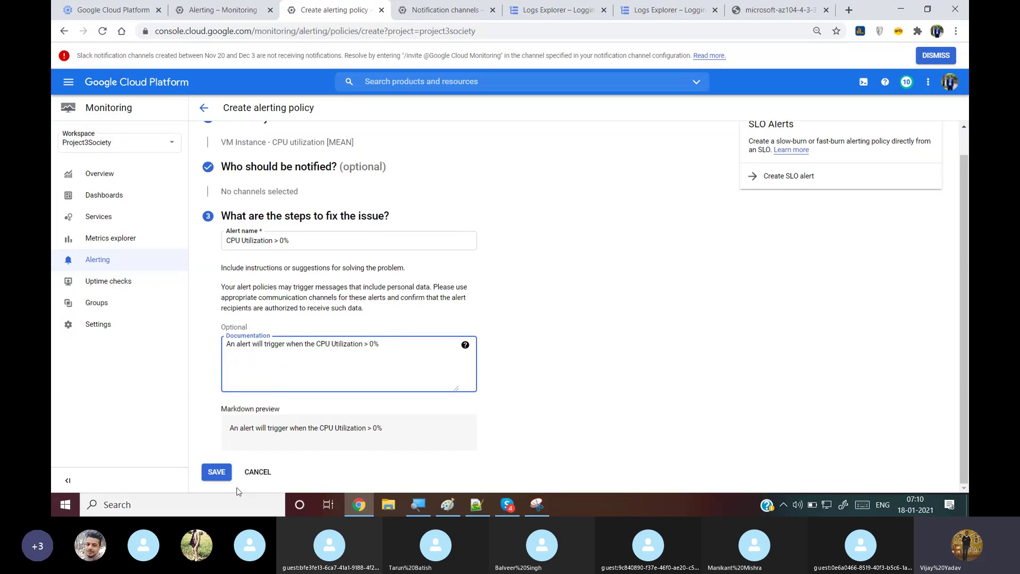
click(222, 476)
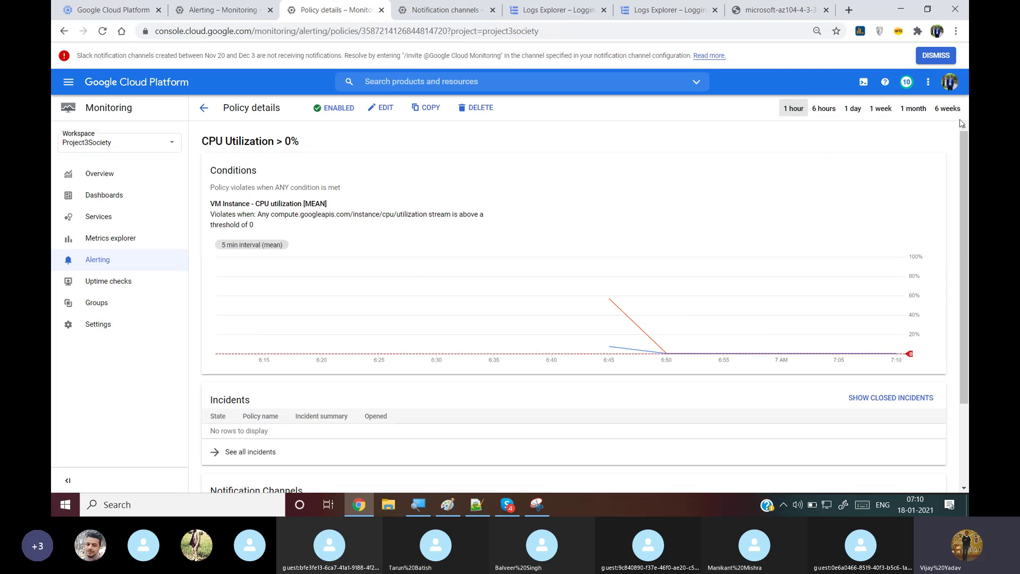
Reload the policy details page to see CPU data spiking near 6:45 and dropping by 6:50
drag(964, 212, 969, 293)
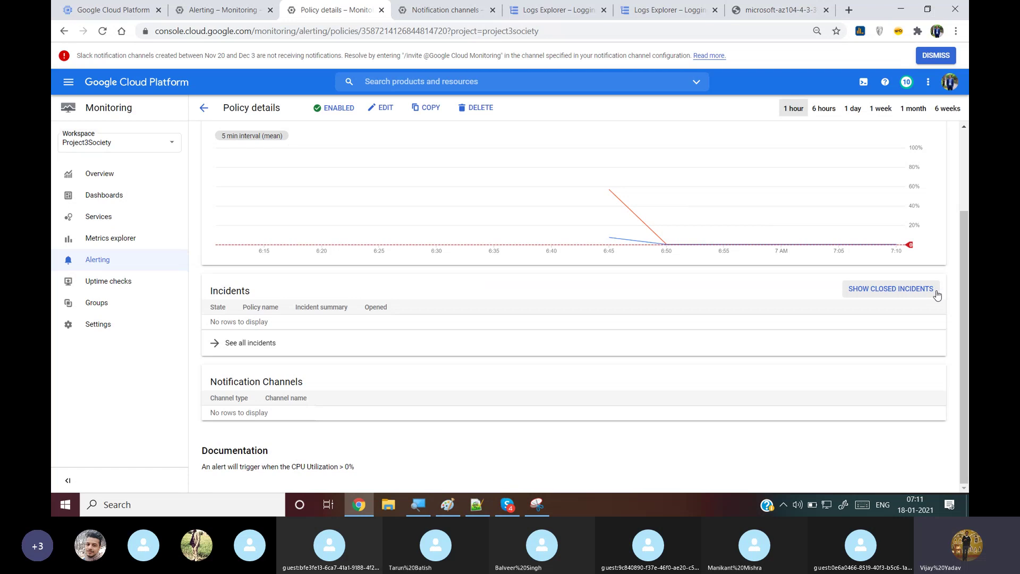
drag(969, 272, 969, 192)
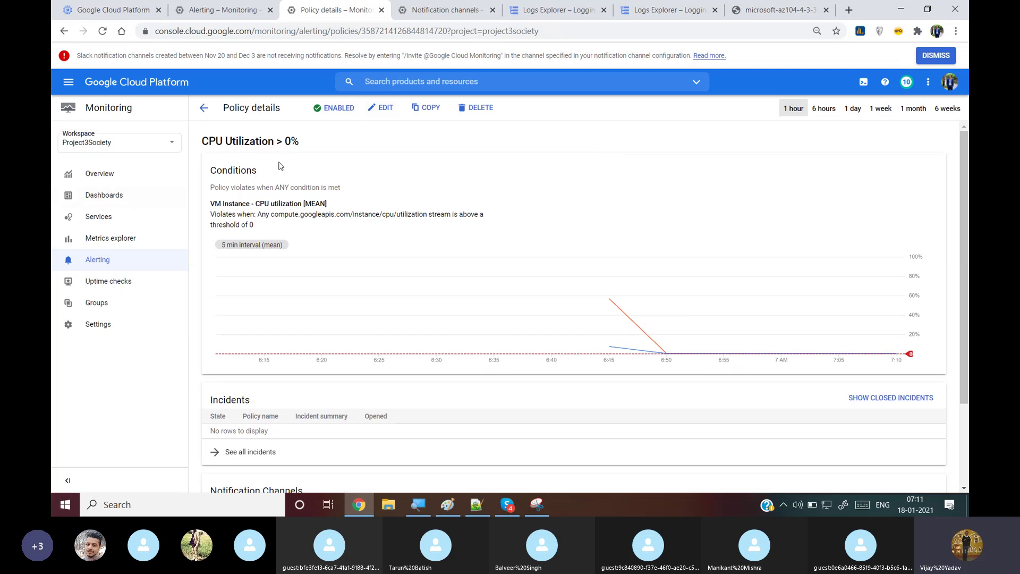
click(104, 32)
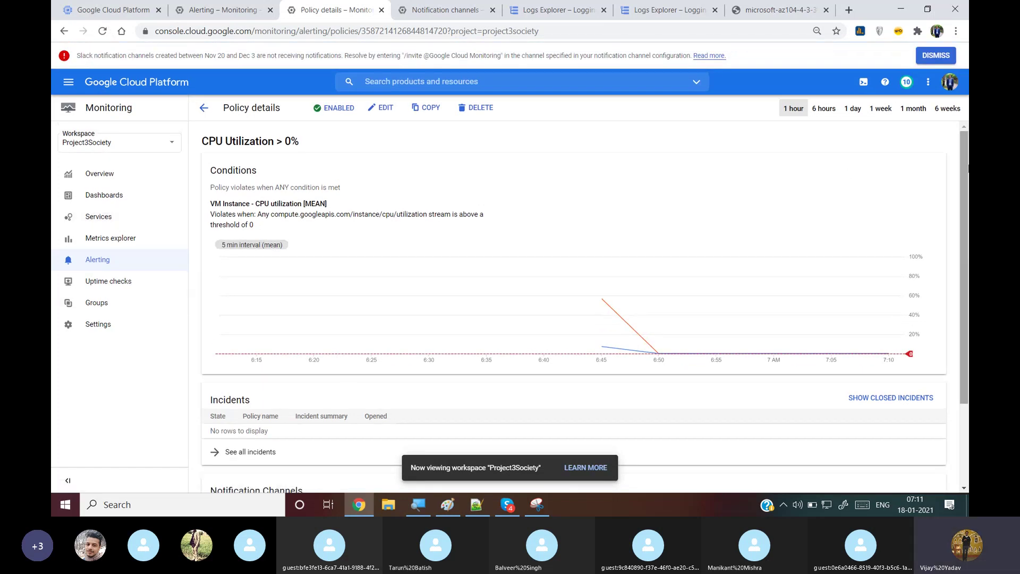
drag(967, 169, 968, 378)
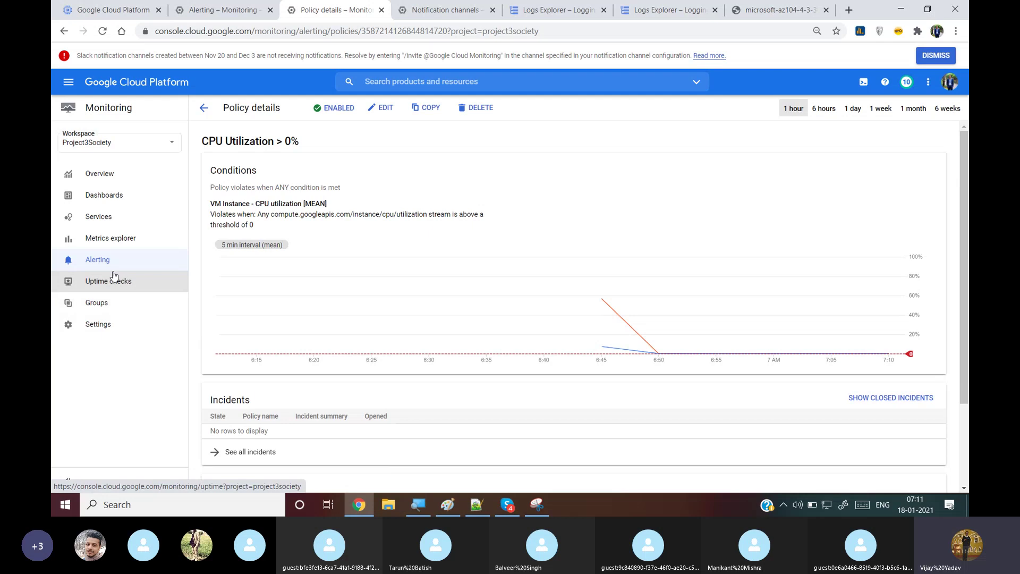
Browse Dashboards and Services, then return to Alerting showing two firing CPU incidents
click(118, 205)
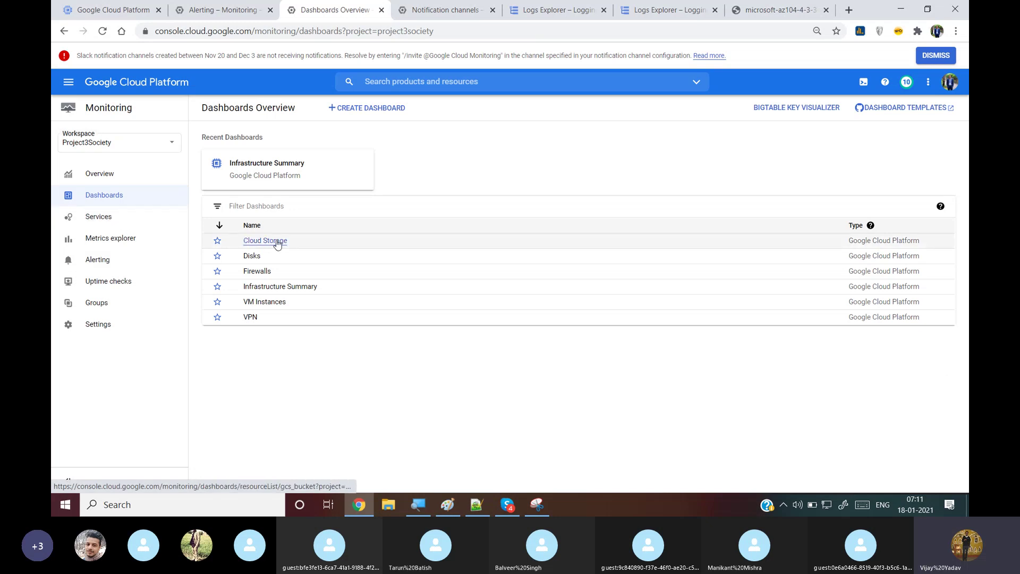
click(116, 228)
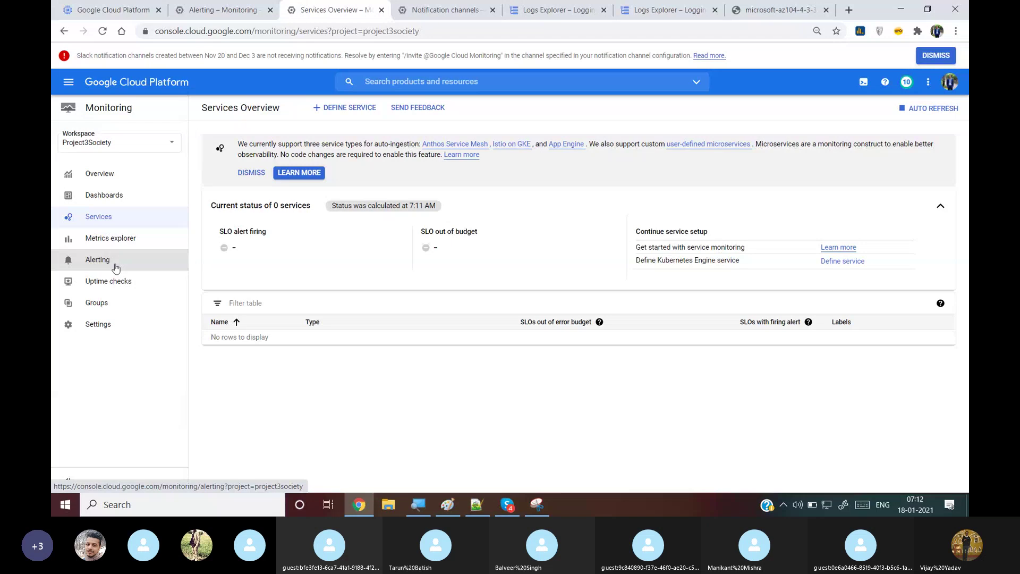
click(116, 260)
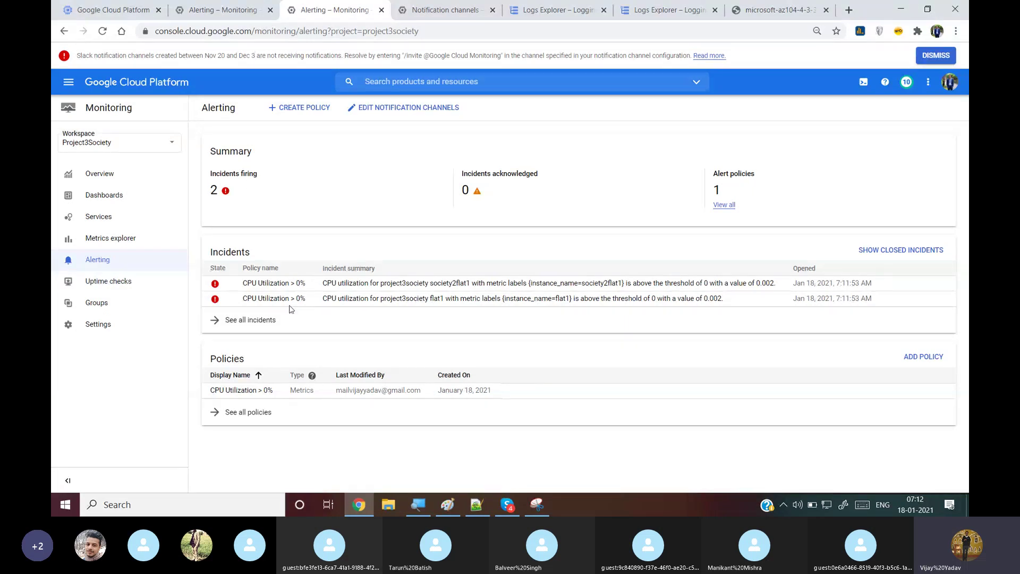
Open the flat1 incident and review when it opened, its duration and status
click(371, 300)
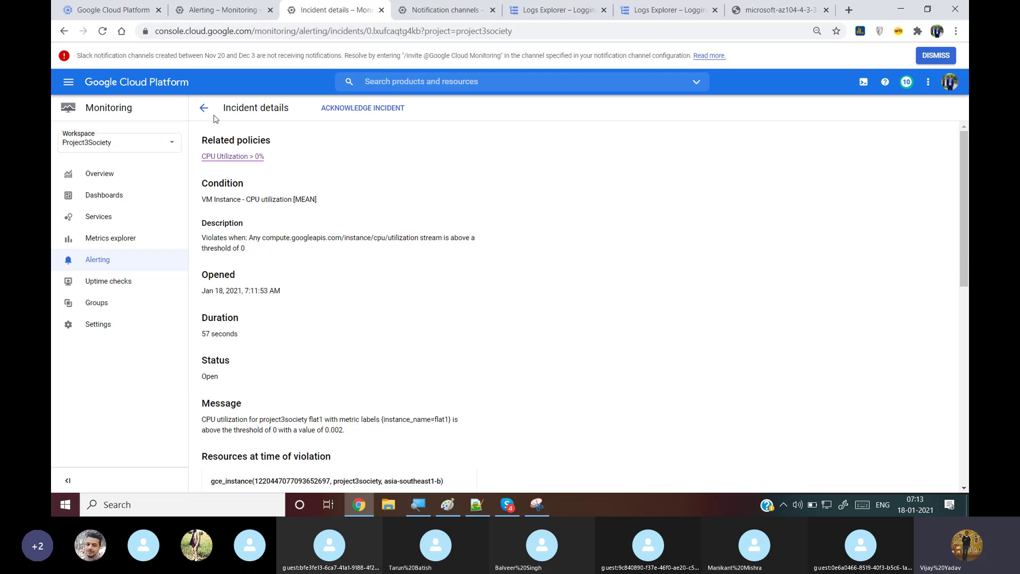
drag(289, 295, 214, 291)
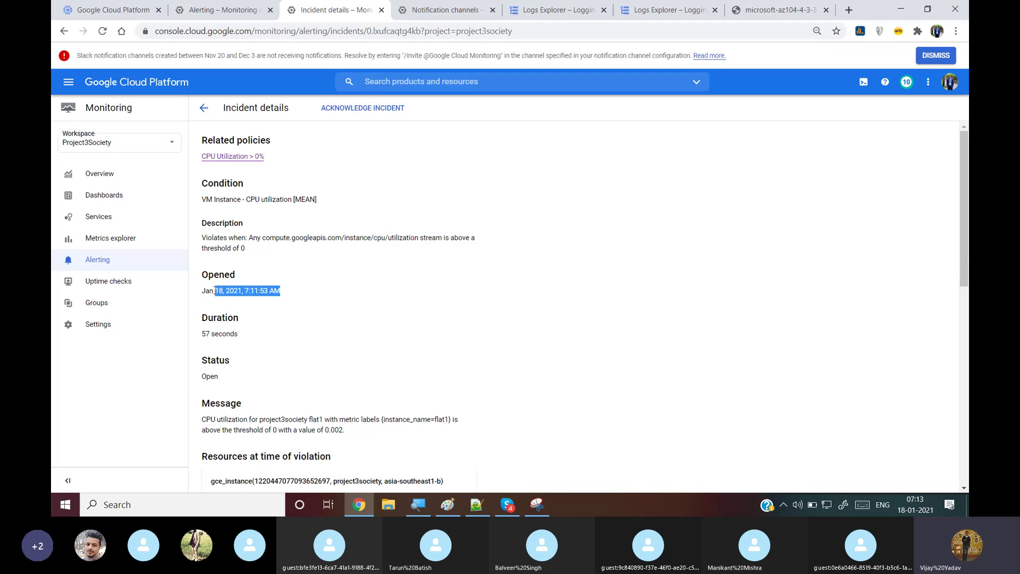
drag(238, 334, 200, 336)
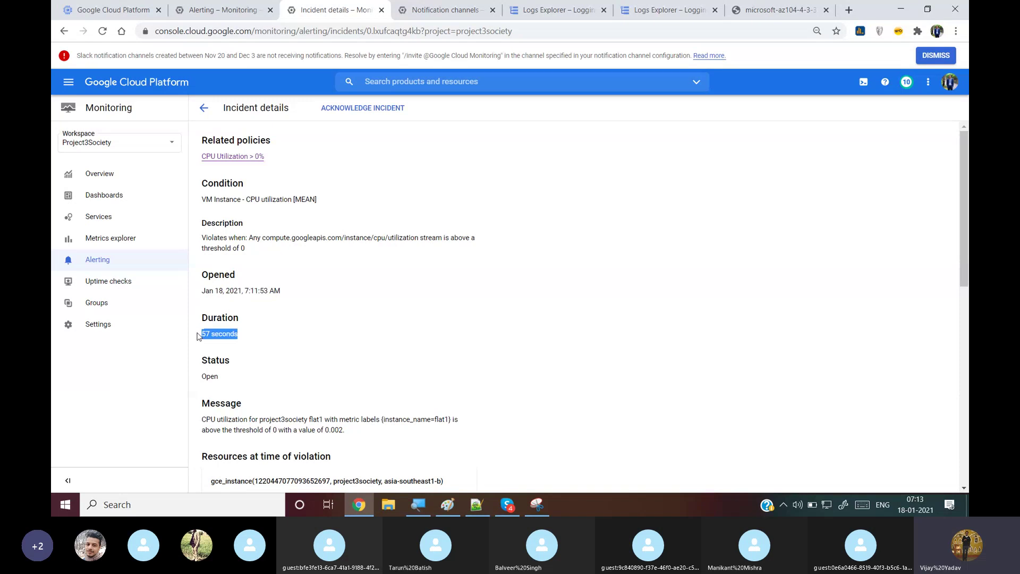
mouse_move(220, 377)
mouse_down()
mouse_move(222, 352)
mouse_move(215, 377)
mouse_up()
click(256, 342)
drag(968, 184, 968, 268)
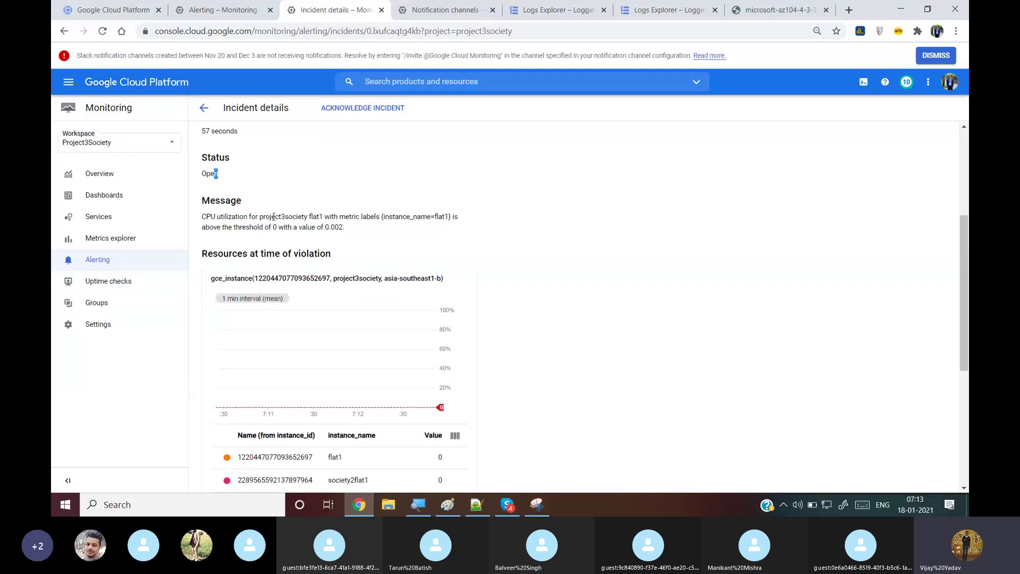
Check the message's project name and 0.002 value, scroll to Annotations, then return to Incidents
drag(272, 217, 326, 219)
drag(344, 228, 323, 227)
drag(965, 248, 964, 293)
scroll(585, 312, down, 1)
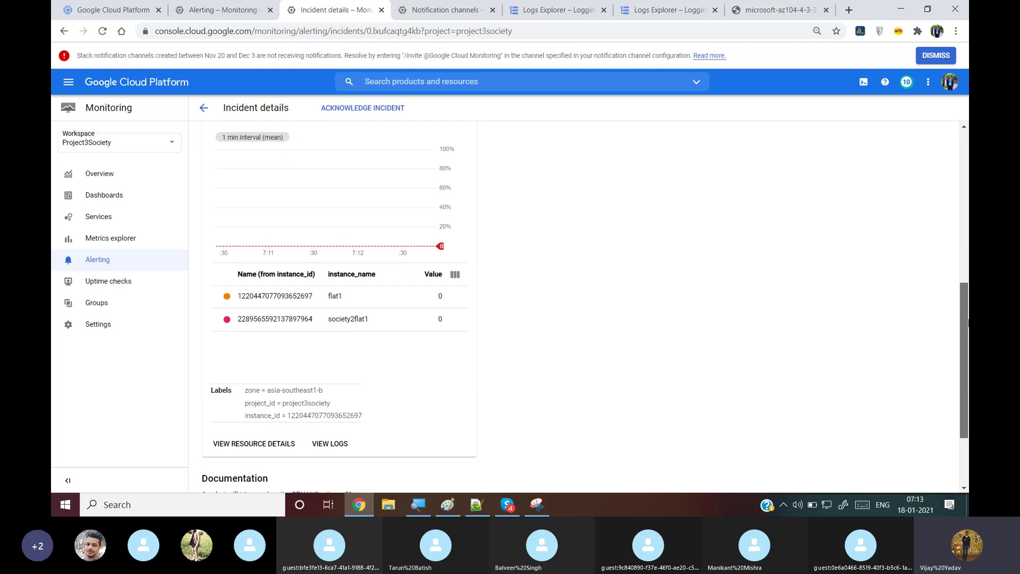
scroll(356, 307, down, 2)
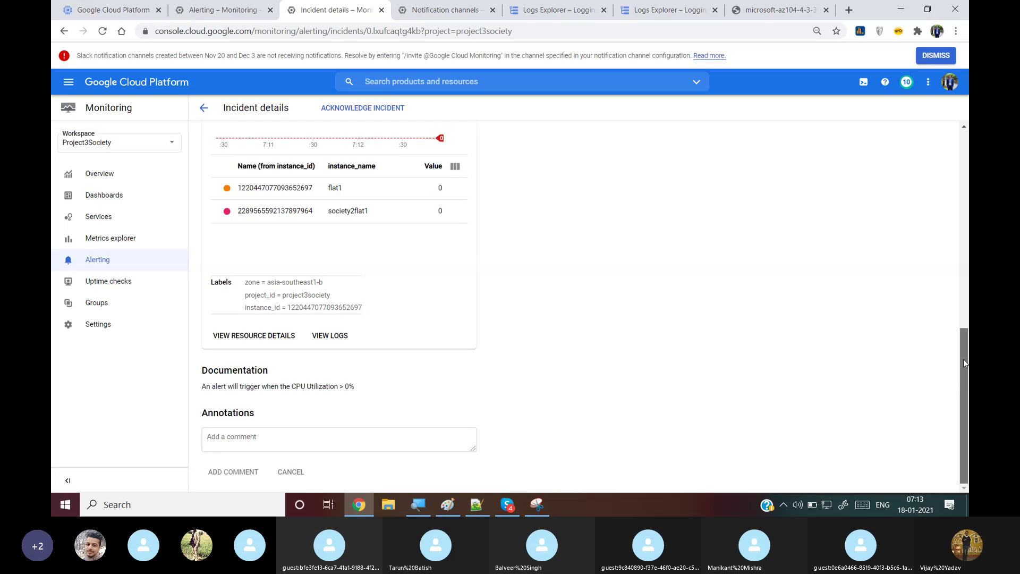
drag(964, 359, 964, 159)
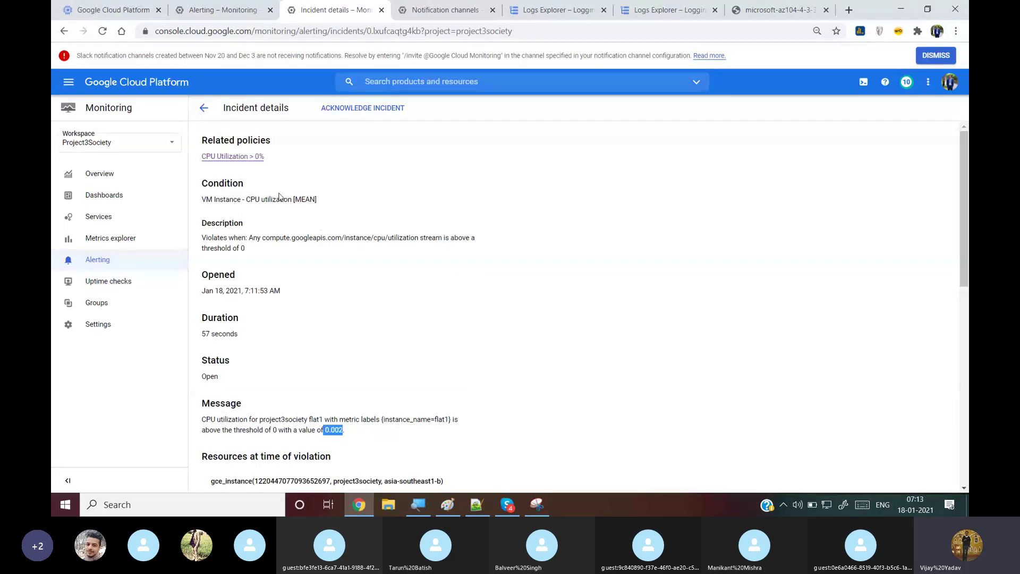
click(201, 113)
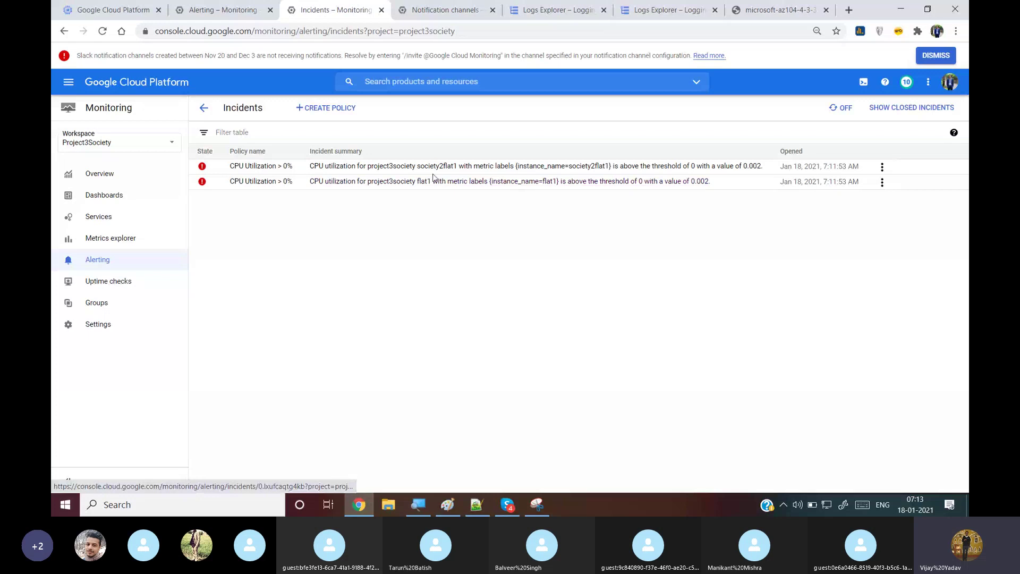
Acknowledge the society2flat1 and flat1 incidents from their actions menus
click(882, 169)
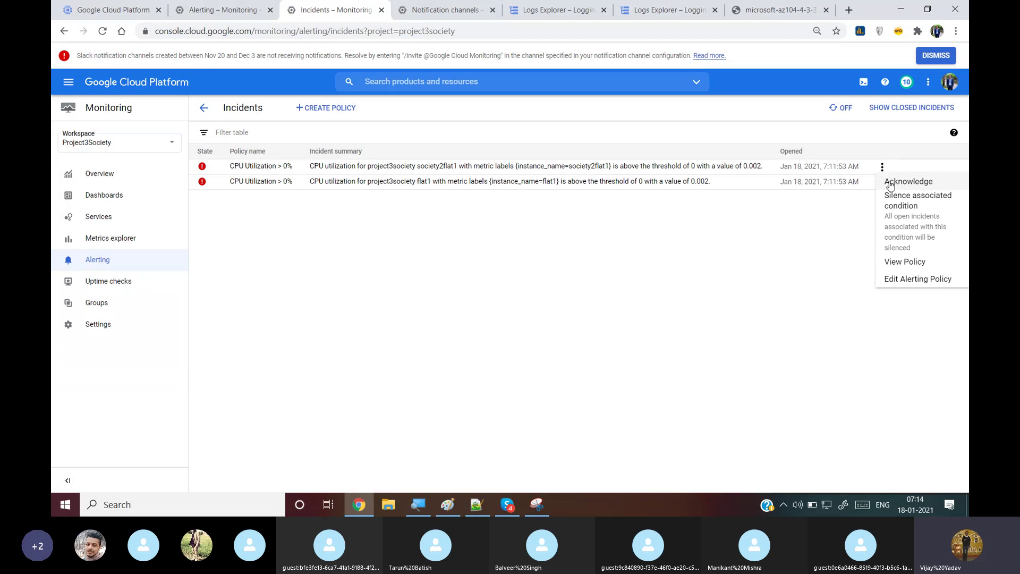
click(890, 183)
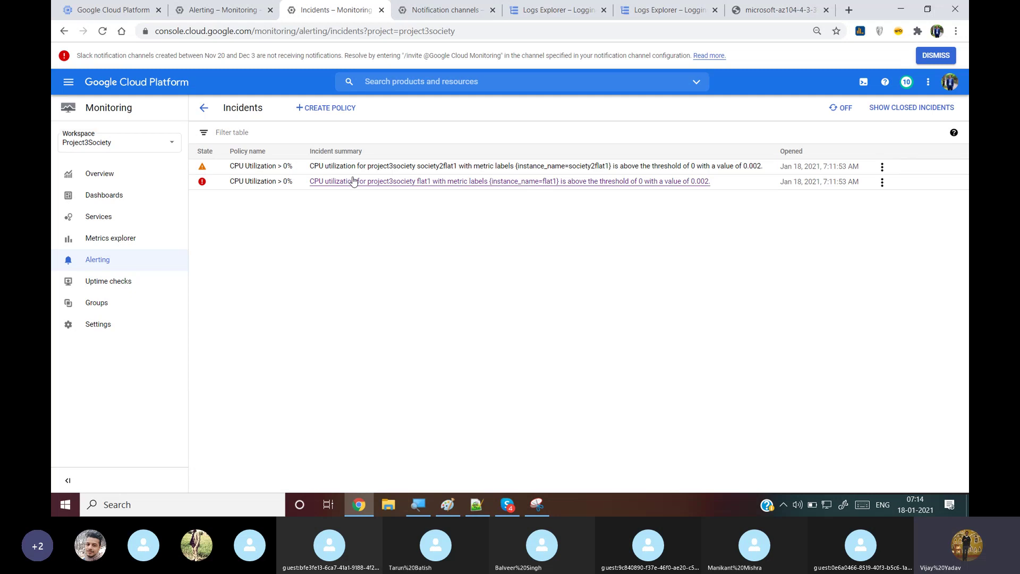
click(883, 183)
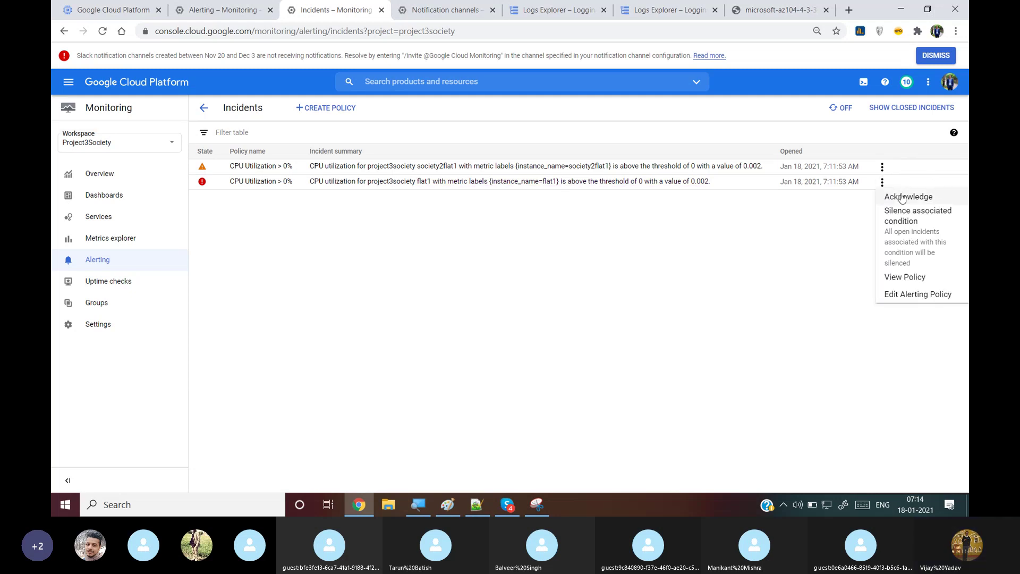
click(902, 197)
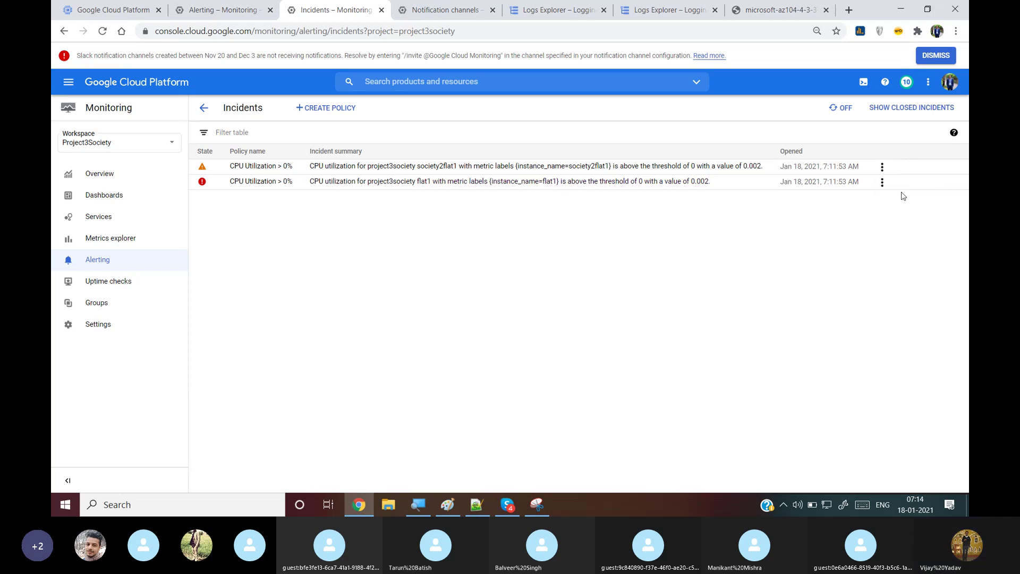
Dismiss the first incident's actions menu unused and bring the Skype call window to the front
click(882, 167)
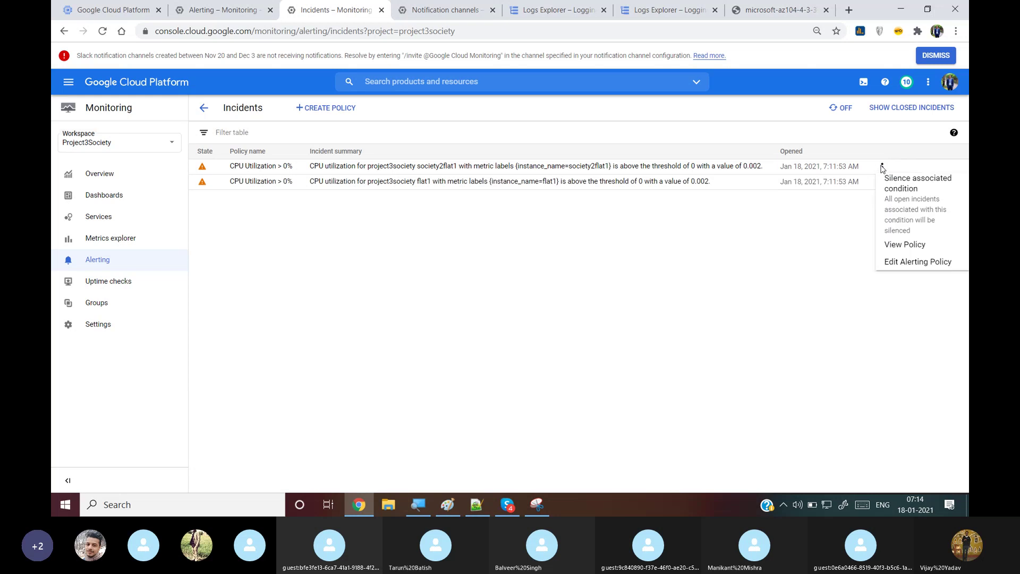
click(794, 264)
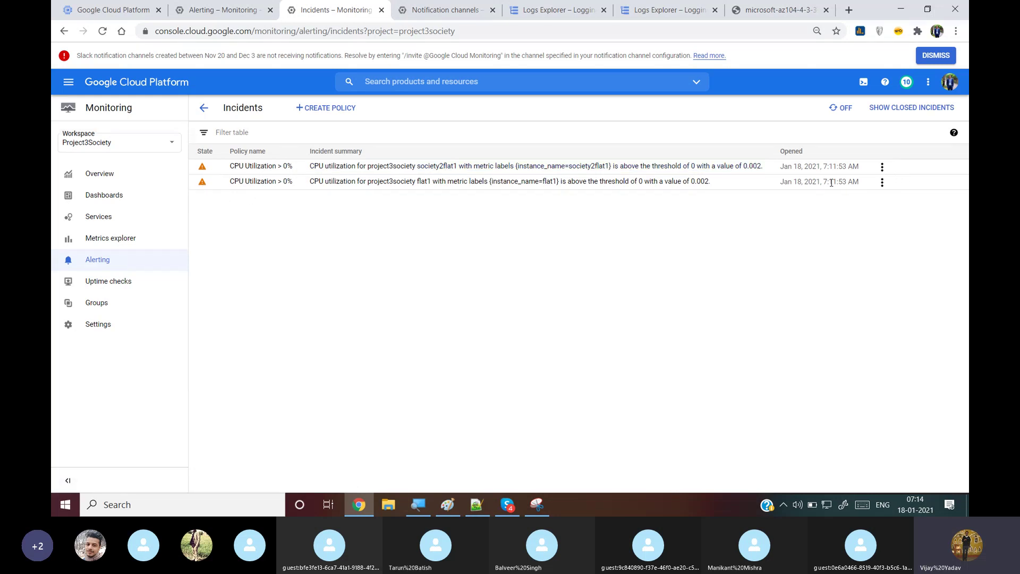
click(883, 168)
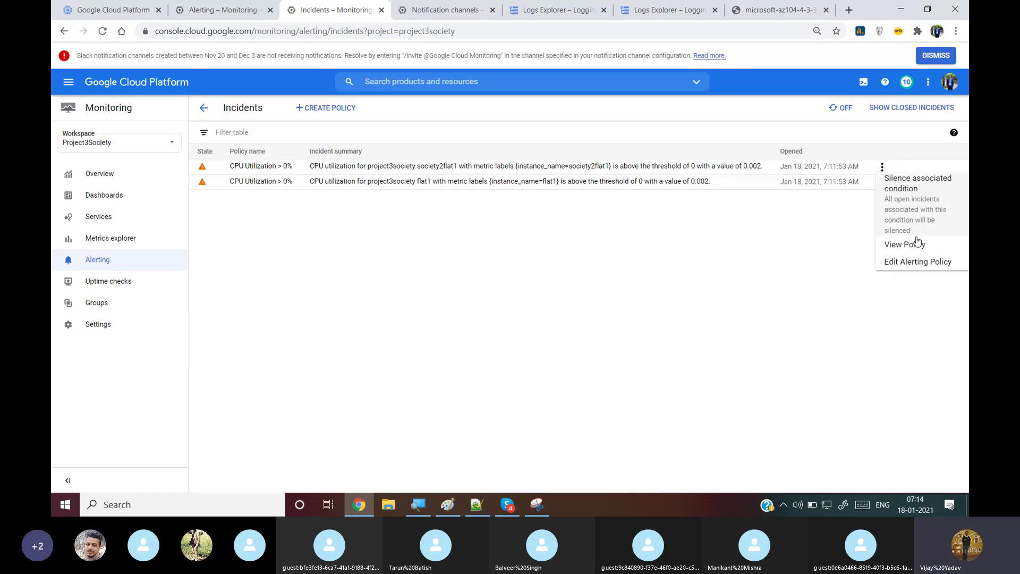
click(562, 253)
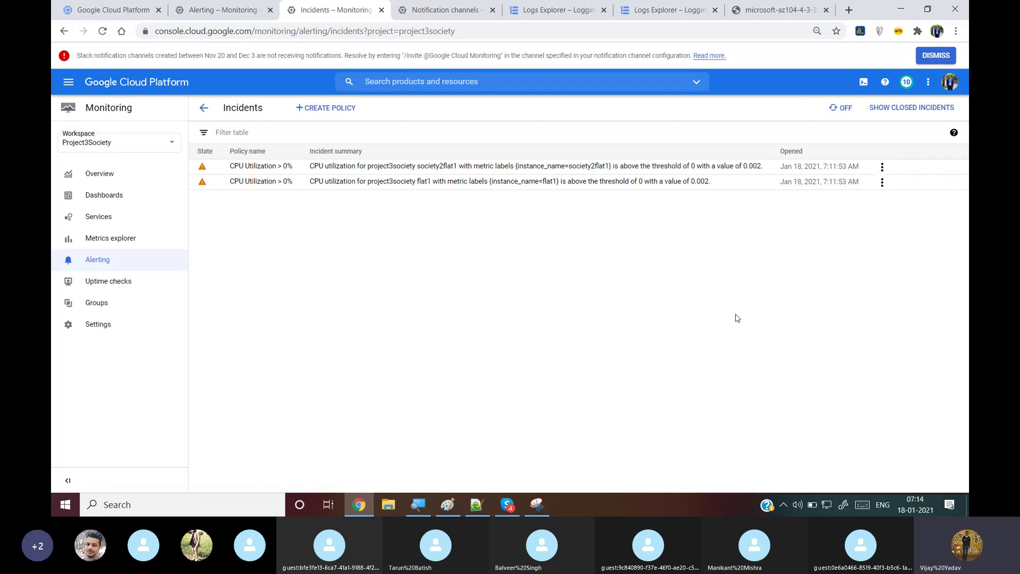
click(507, 504)
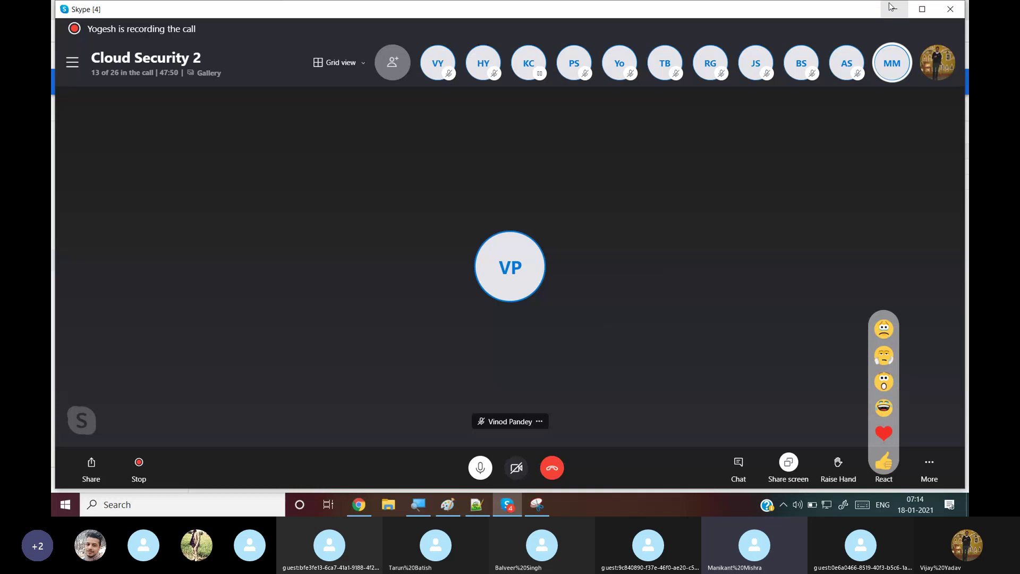
Alt+Tab from the Skype call back to the Cloud Console list of CPU Utilization incidents
key(alt+Tab)
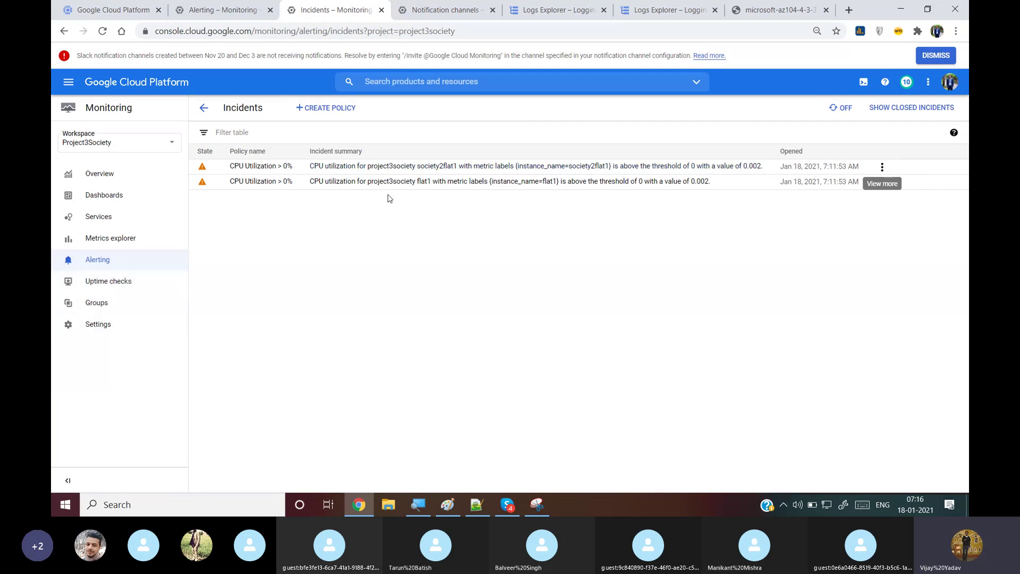
Disable the CPU Utilization > 0% alert policy in the full Alert policies list
click(100, 258)
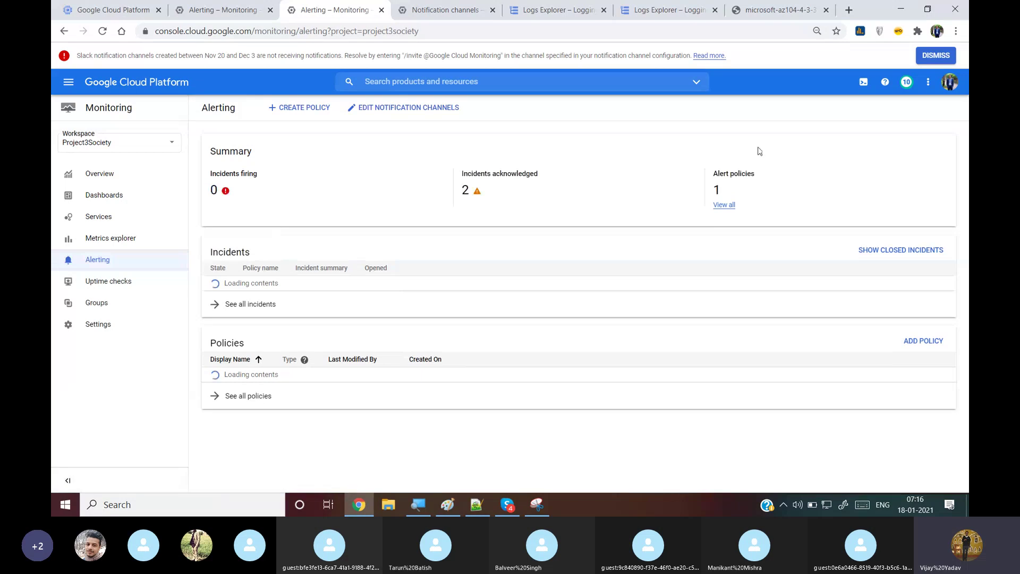
click(726, 205)
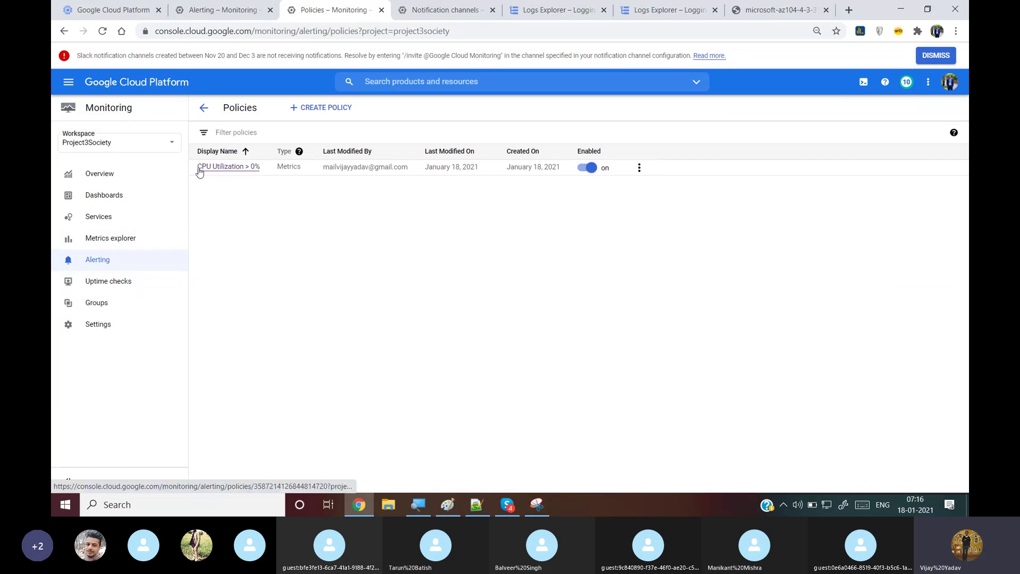
click(582, 169)
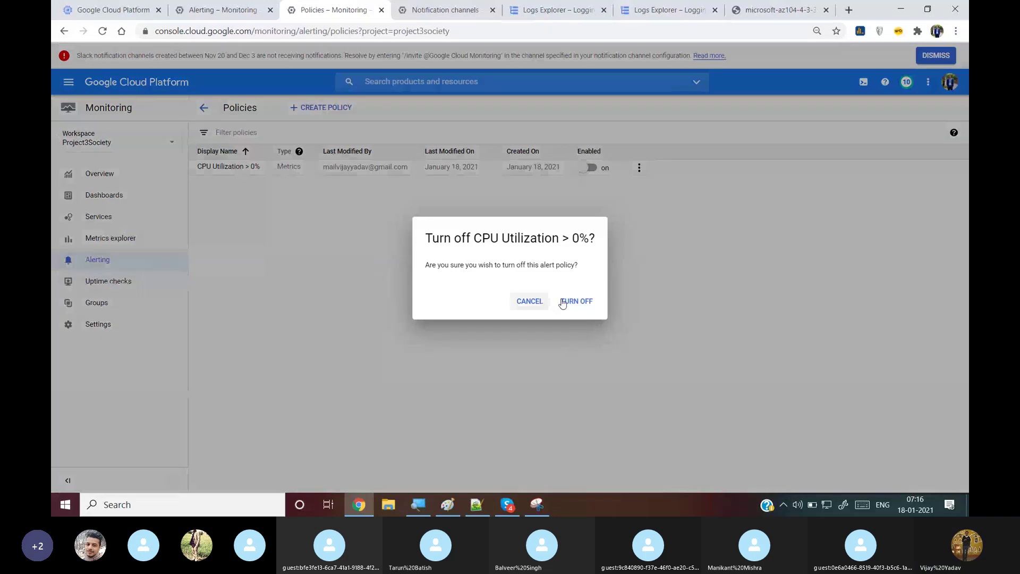
click(564, 302)
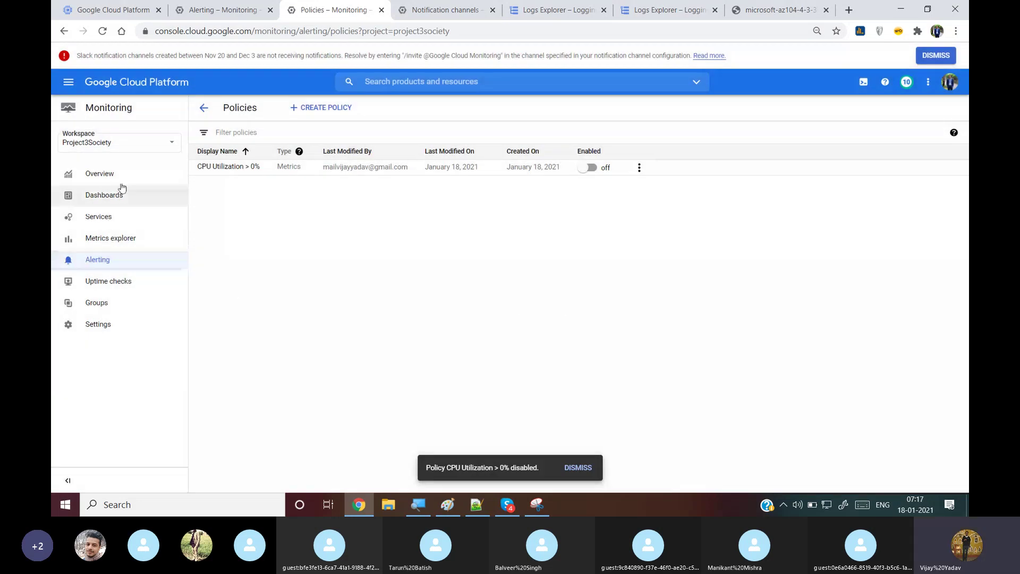
Visit Monitoring Overview, Alerting and Services, ending on the Dashboards list
click(120, 181)
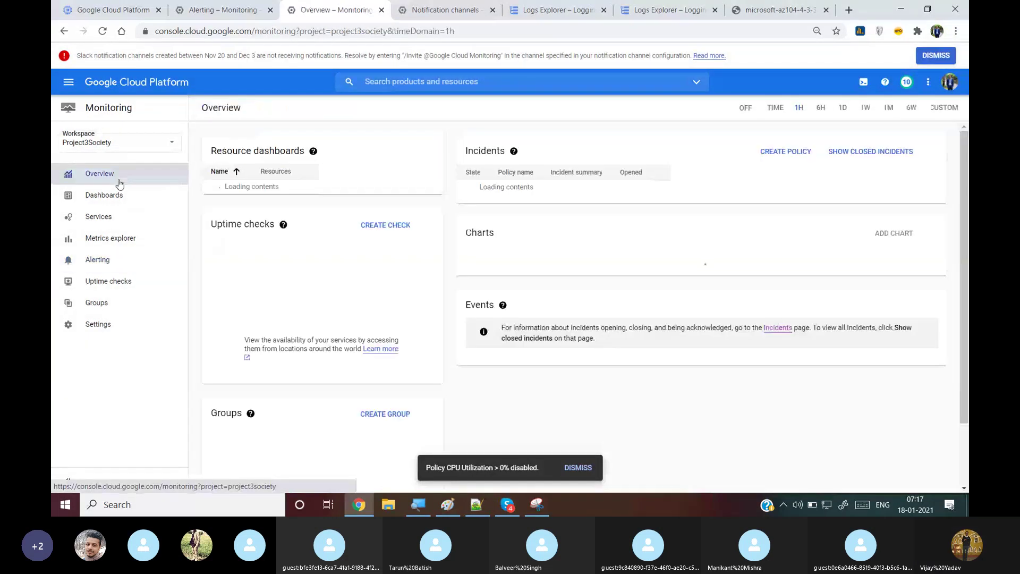
click(121, 270)
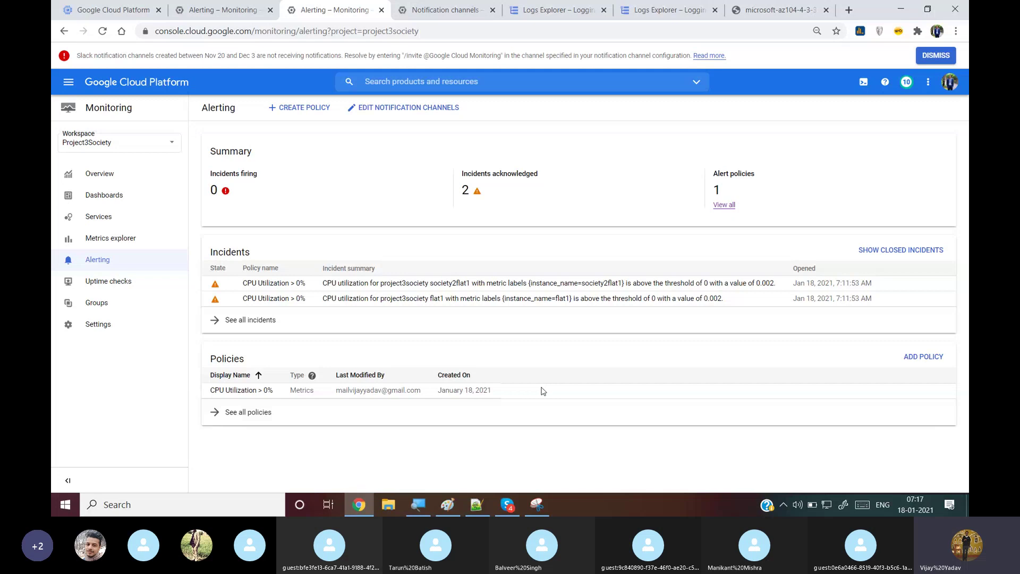
click(133, 224)
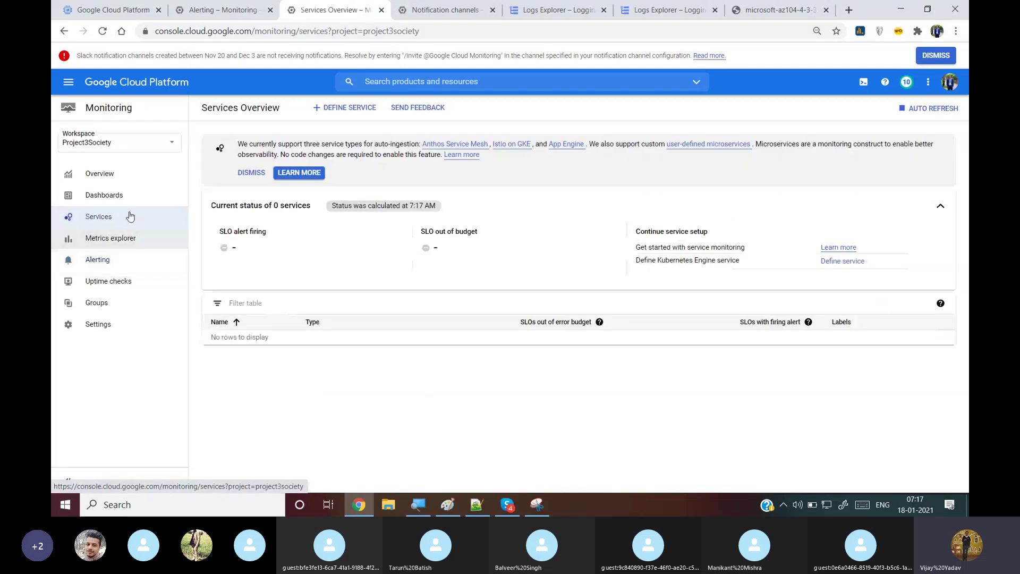
click(122, 197)
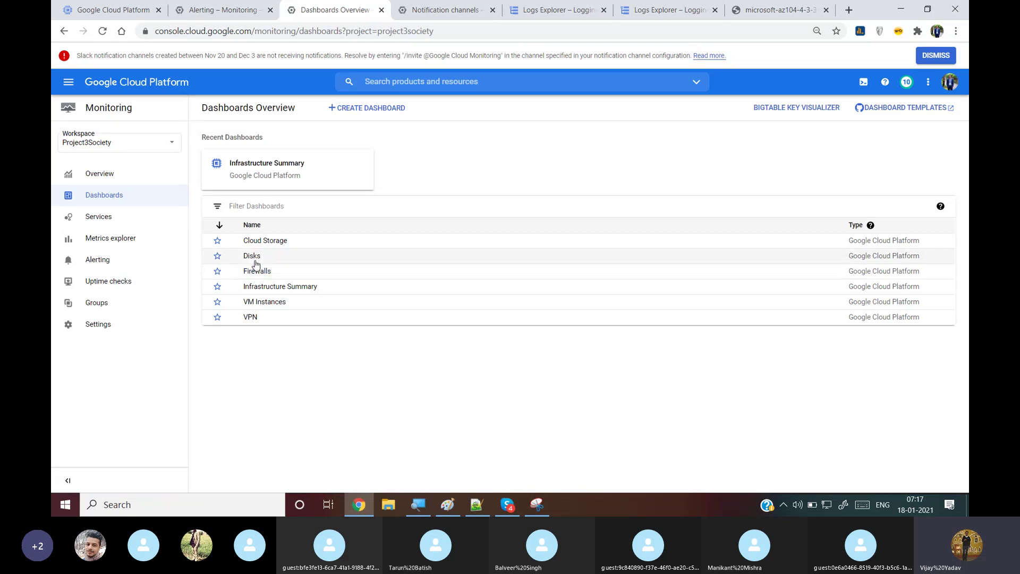
Open the Cloud Storage dashboard and scroll through bucket cloudsecuritybatch31's request and object charts
click(276, 241)
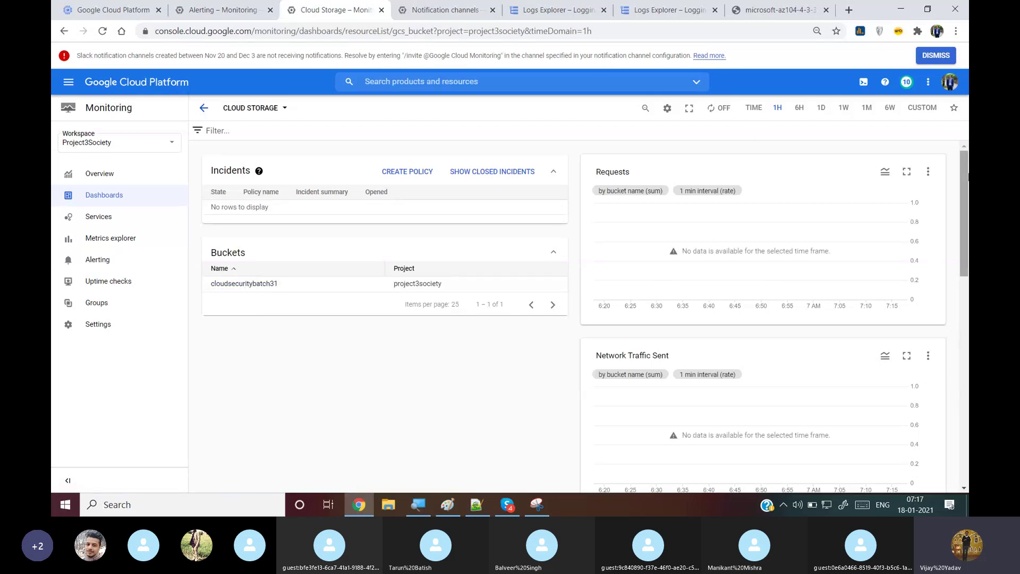
scroll(927, 341, down, 10)
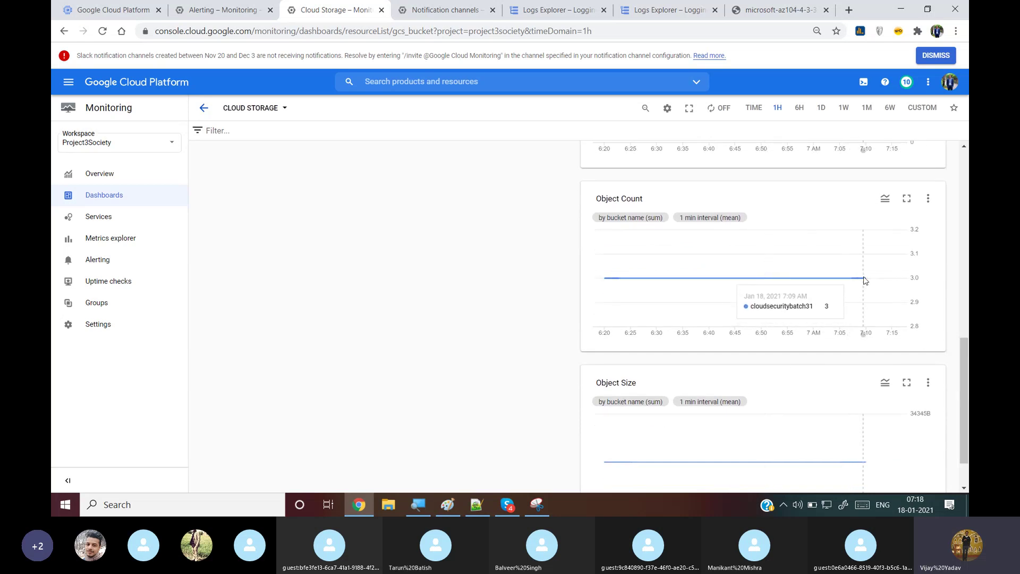
scroll(965, 372, down, 1)
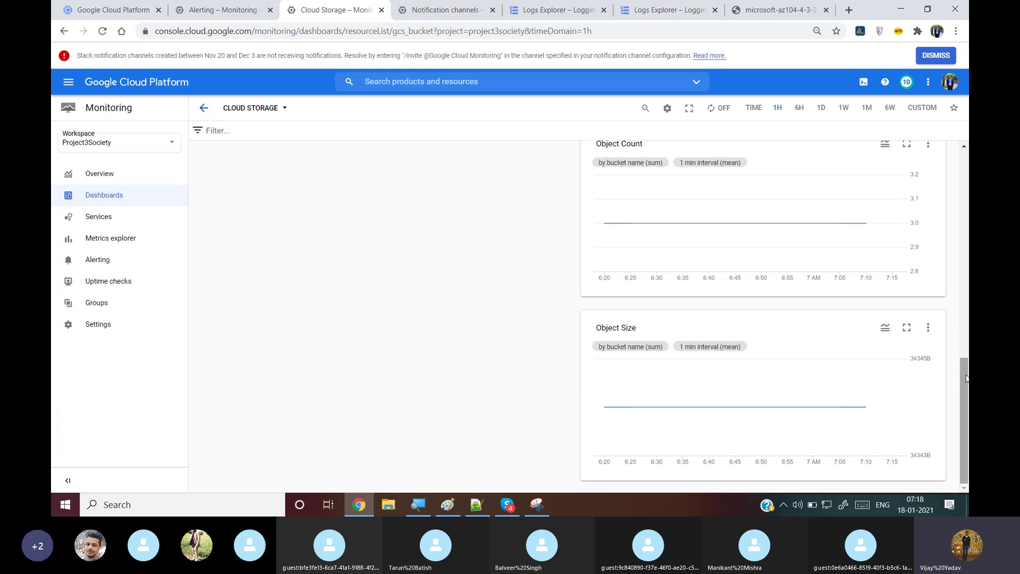
drag(966, 378, 951, 139)
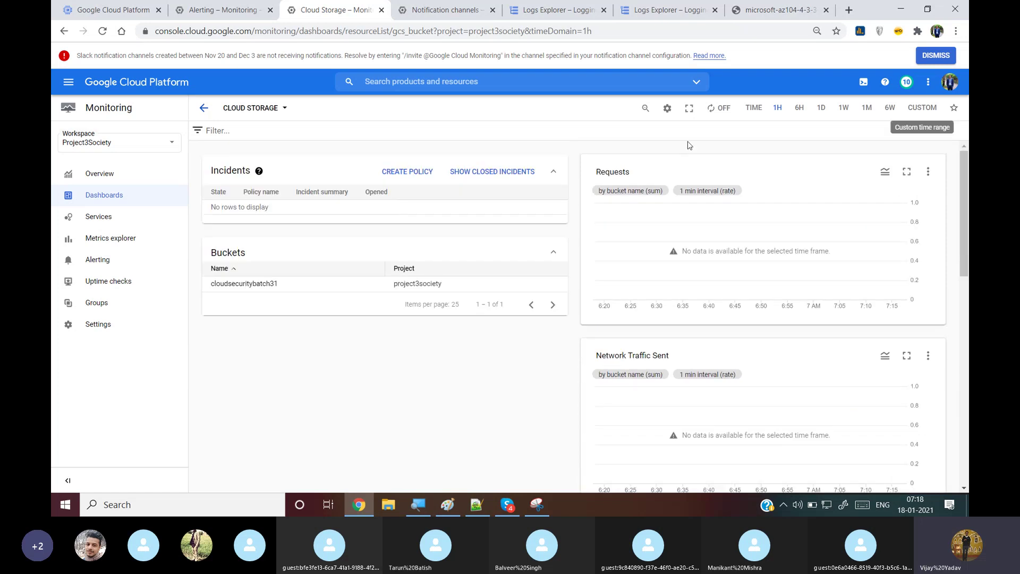
Start a new alerting policy condition with GCS Bucket as the resource type
click(405, 172)
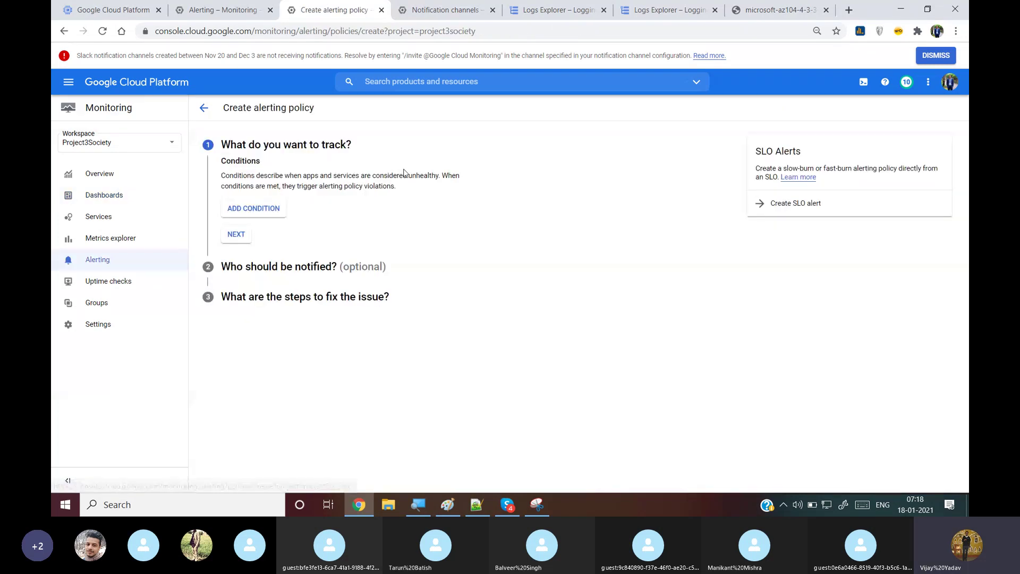
click(264, 211)
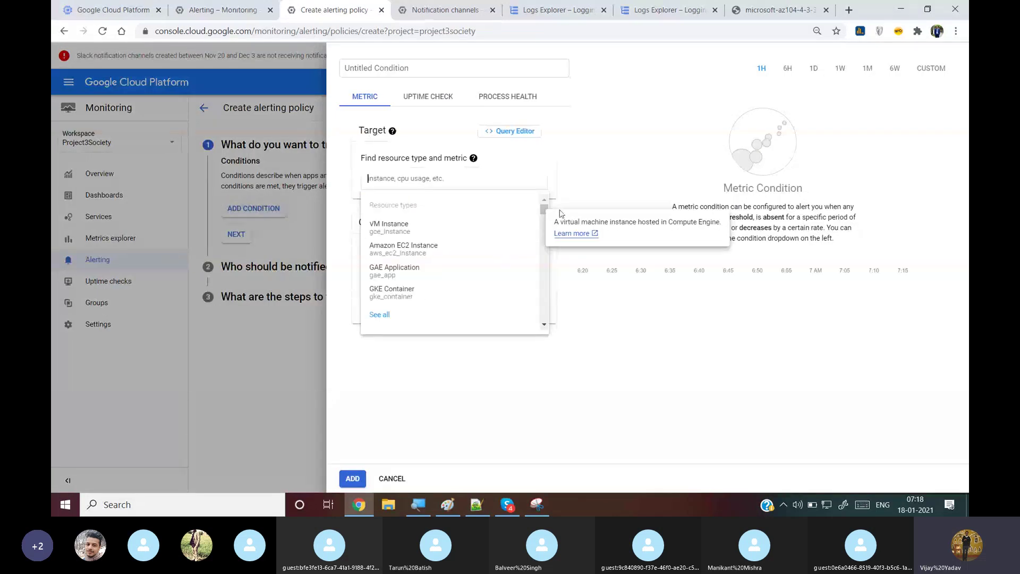
text(st)
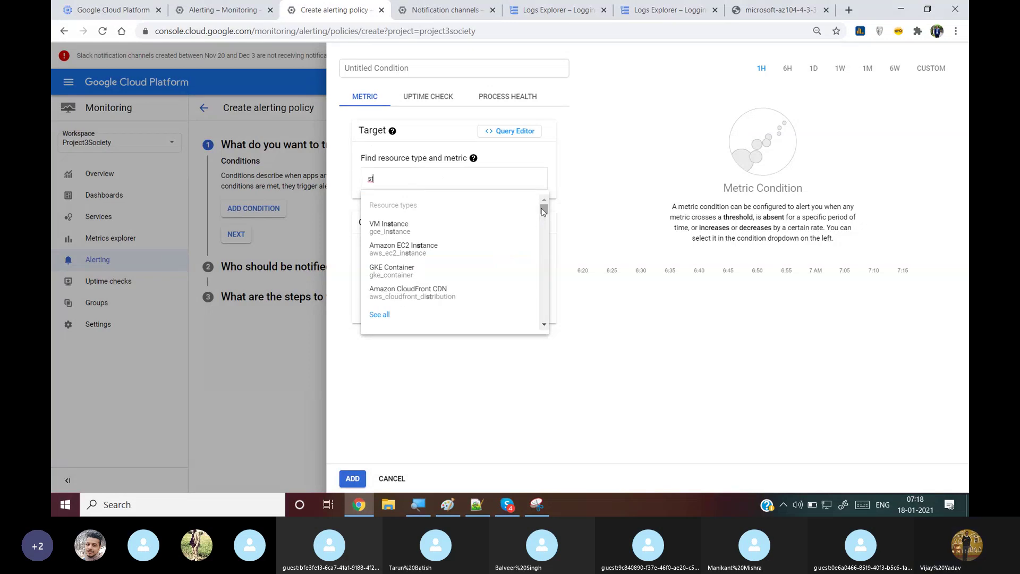
text(or)
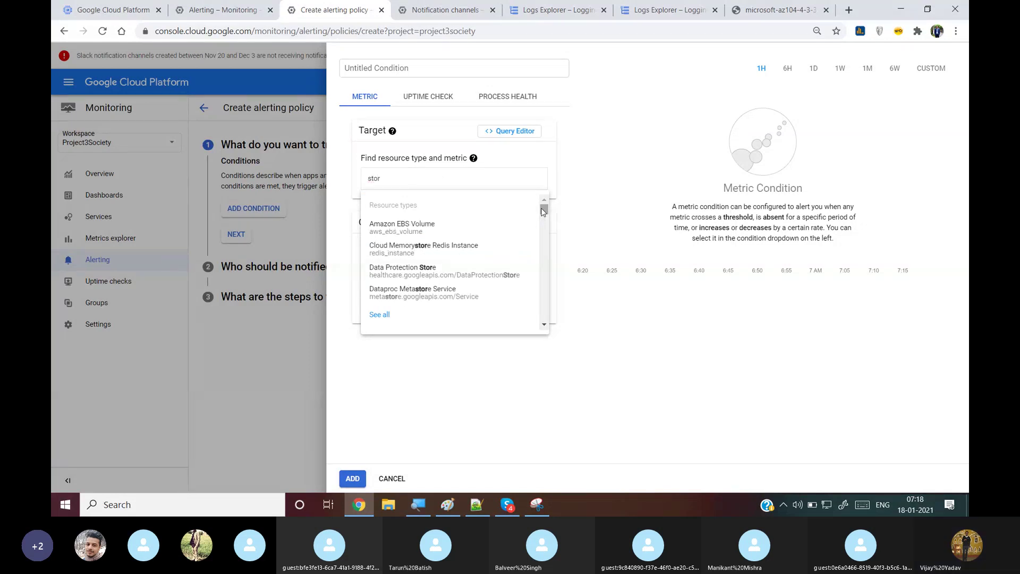
text(a)
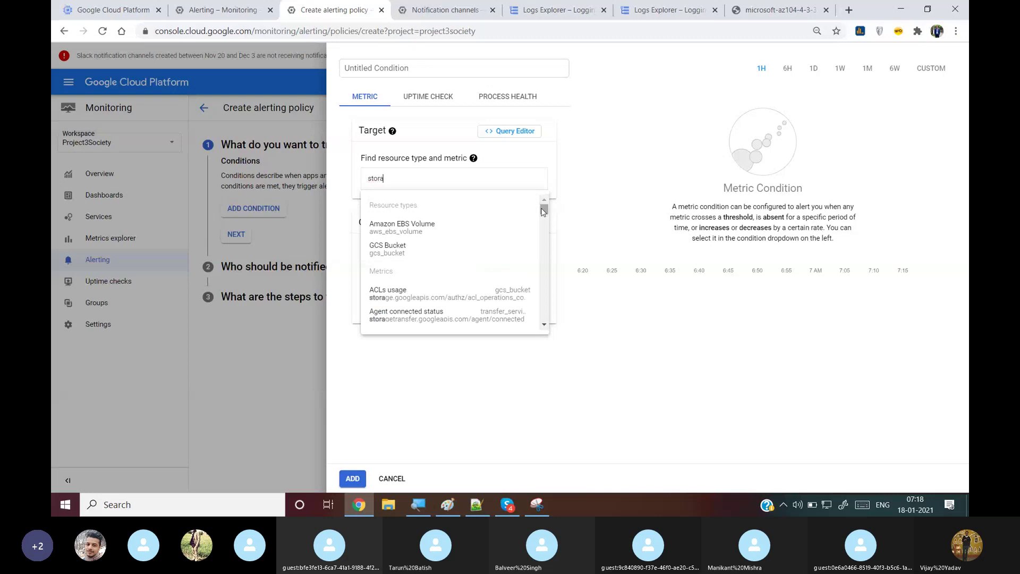
text(g)
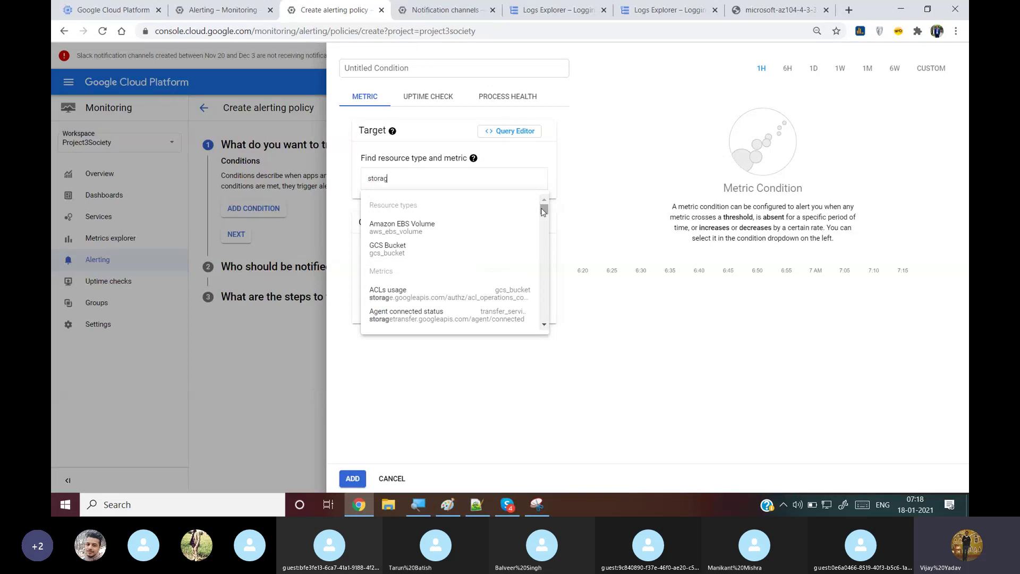
key(BackSpace)
key(BackSpace)
key(BackSpace)
key(BackSpace)
key(BackSpace)
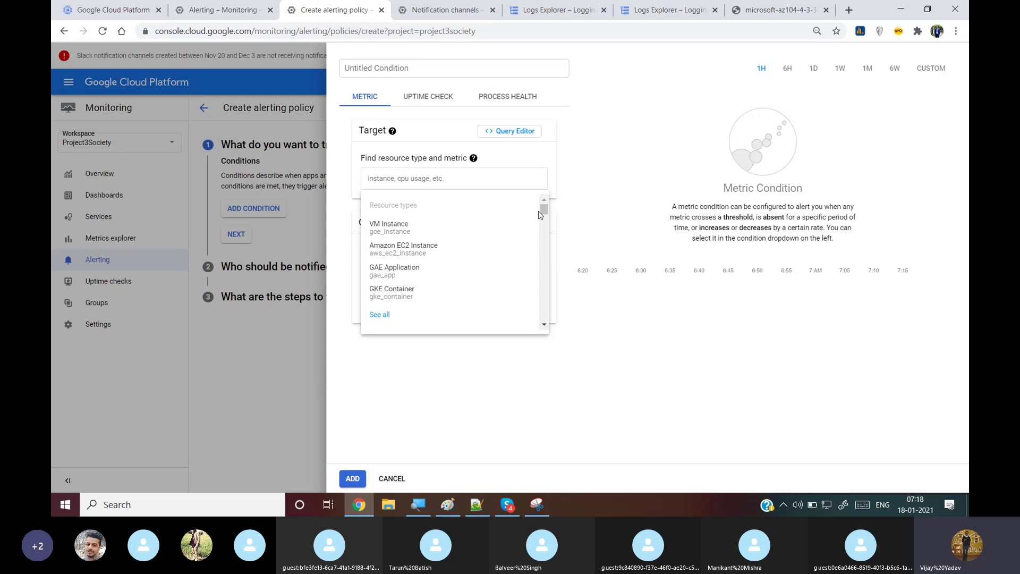
text(gc)
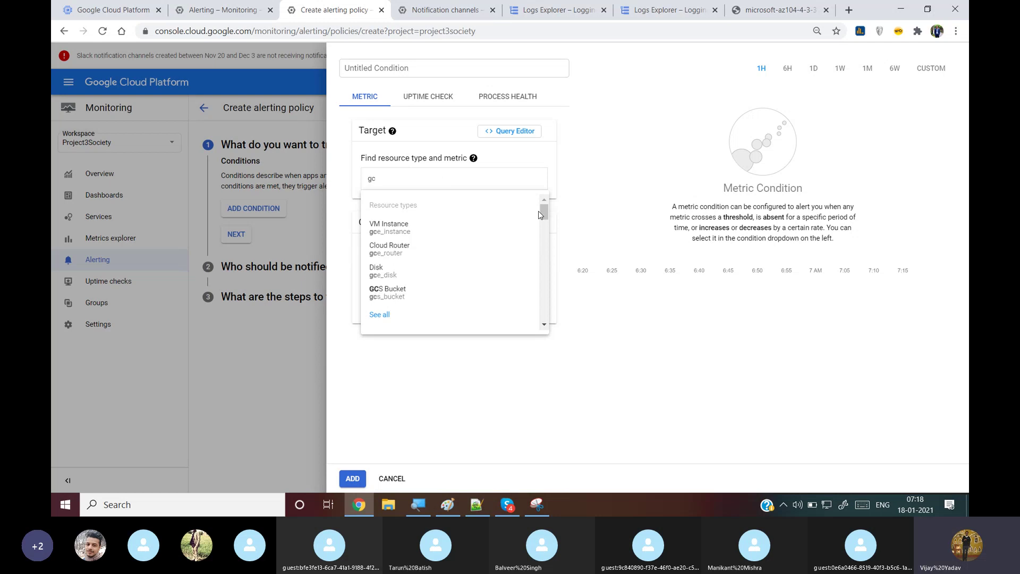
text(s)
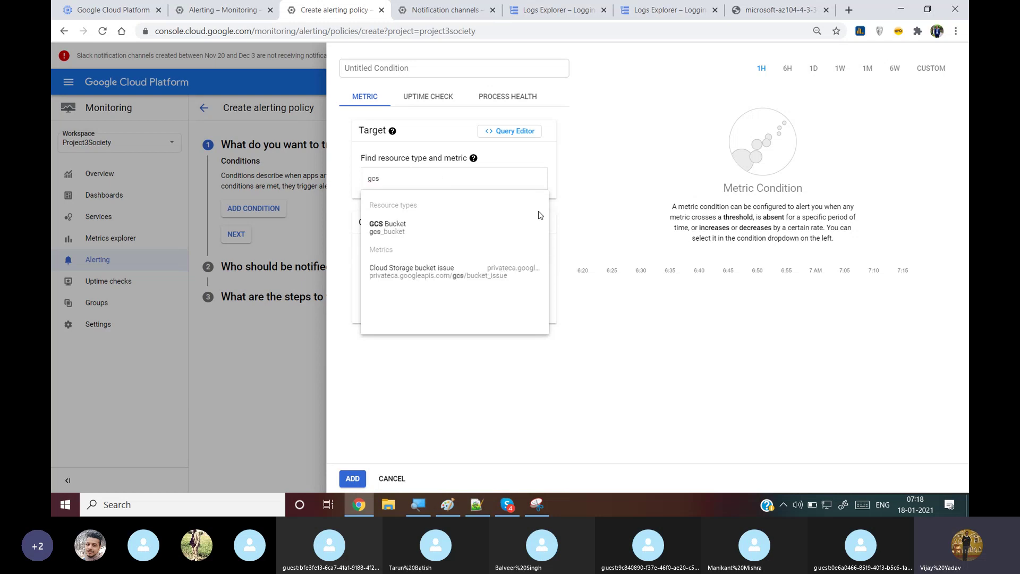
mouse_move(432, 234)
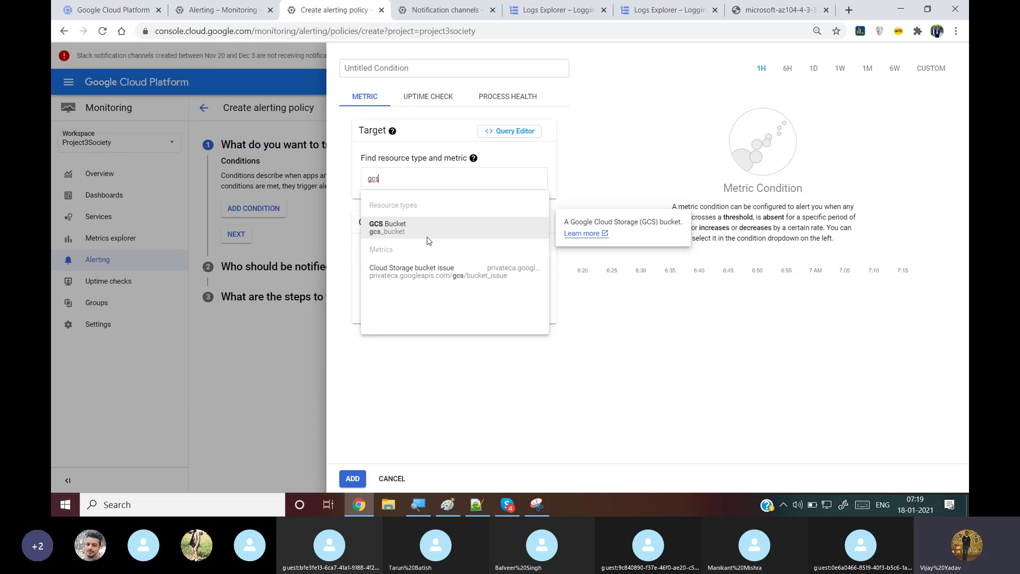
click(428, 239)
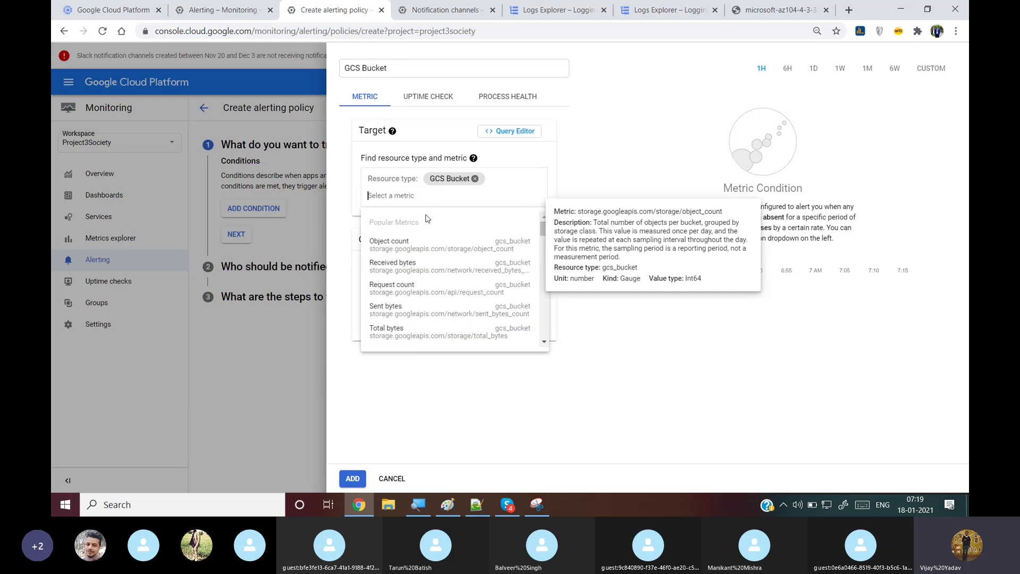
Choose the Object count metric with an 'is above' threshold of 3 and add the condition
click(417, 245)
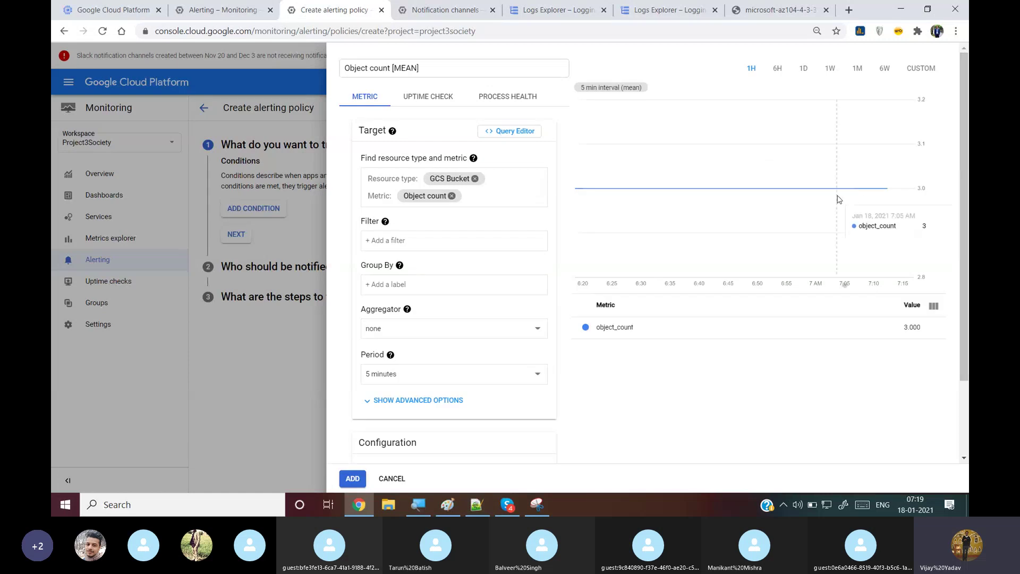
drag(961, 121, 961, 193)
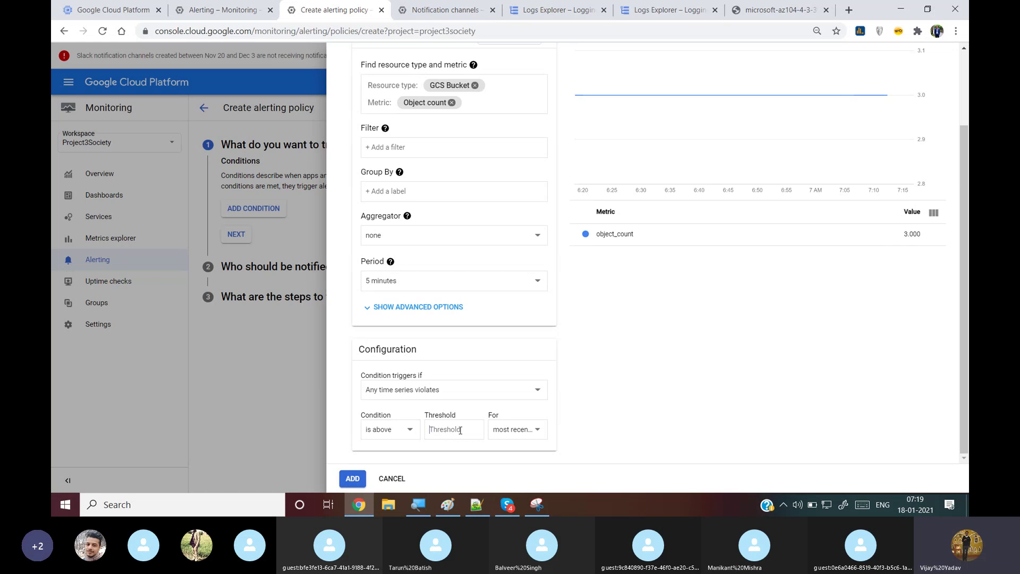
text(3)
click(352, 478)
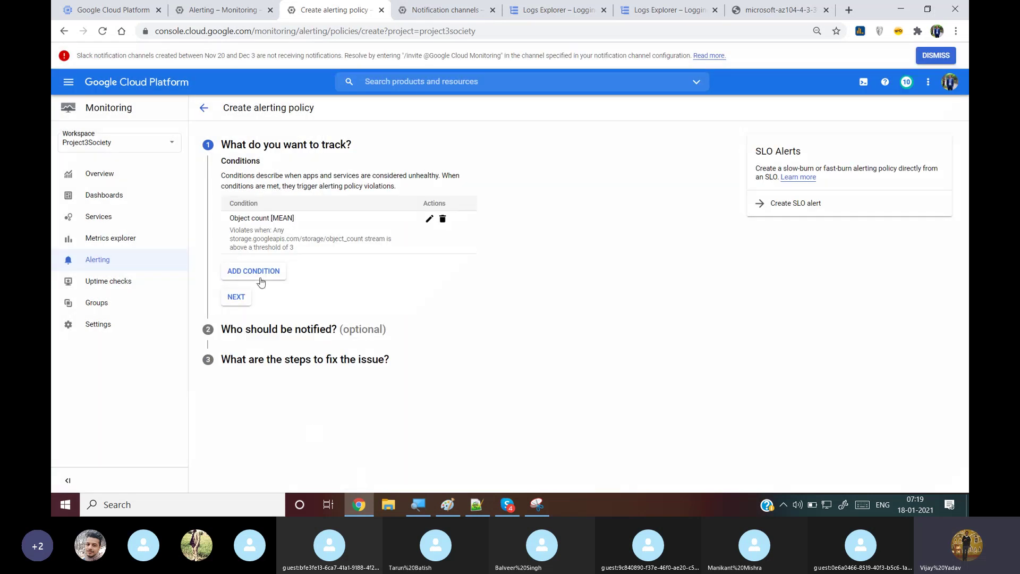
Discard an extra empty condition and skip notifications to reach the alert naming step
click(260, 277)
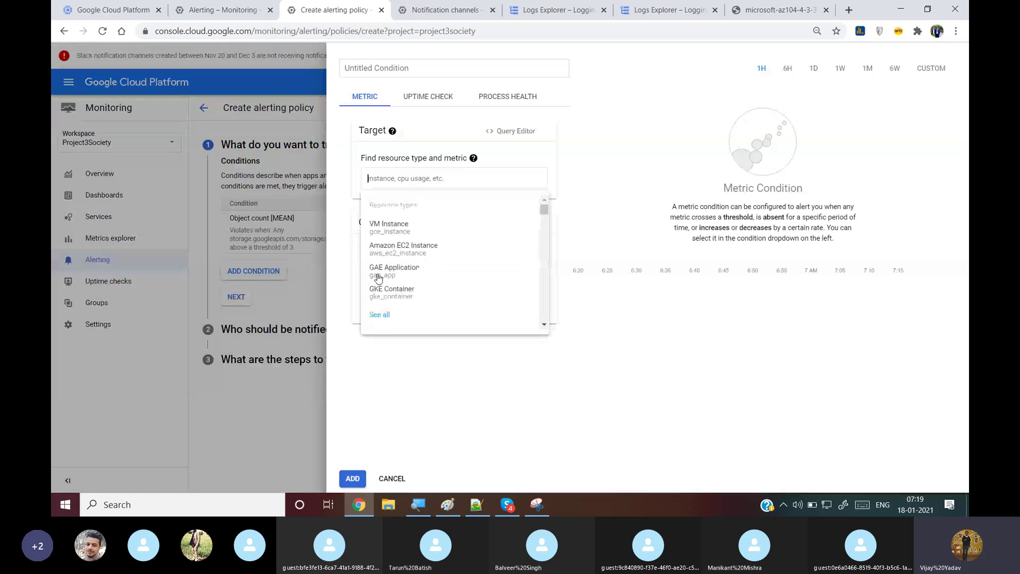
click(391, 478)
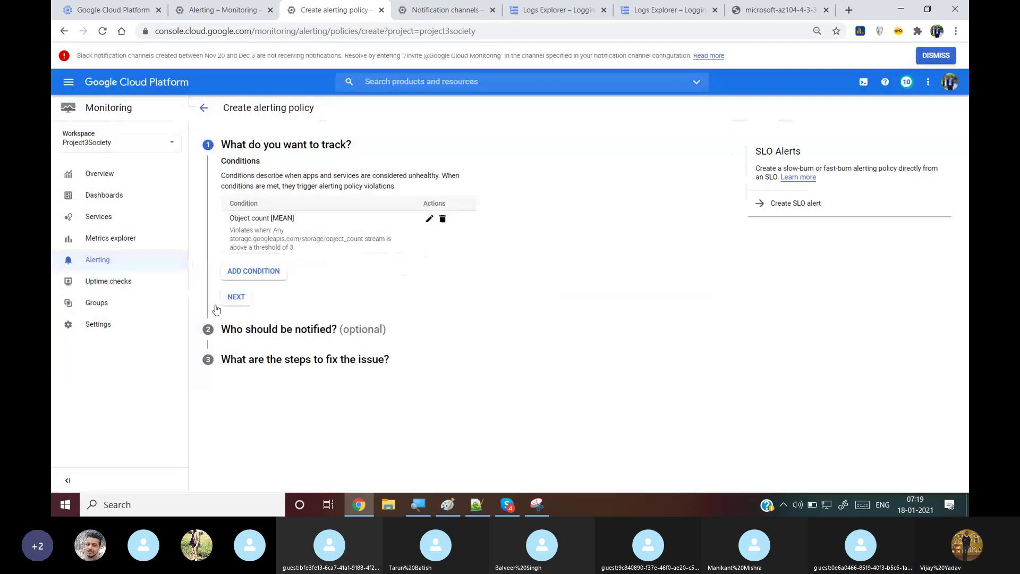
click(237, 297)
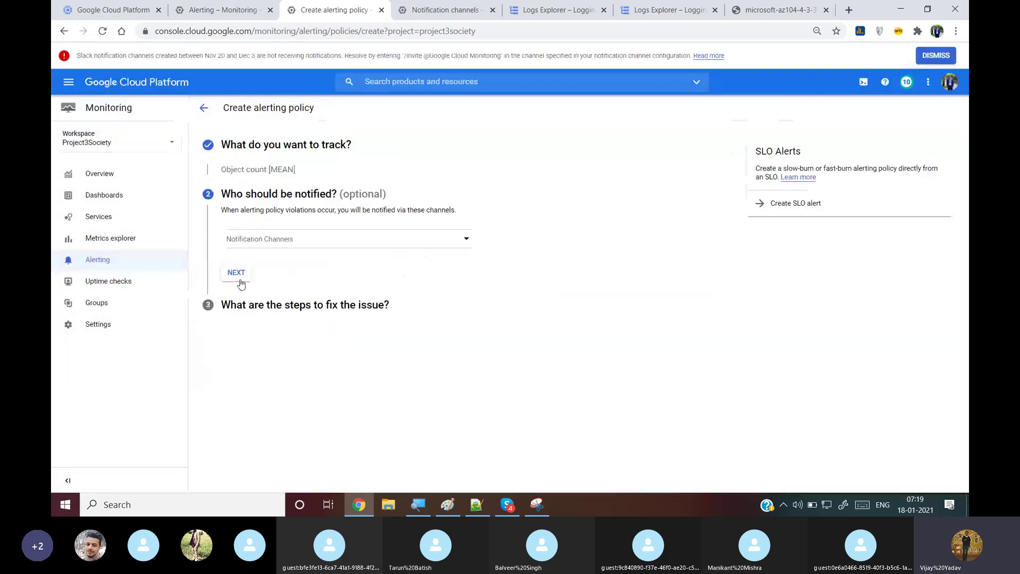
click(236, 273)
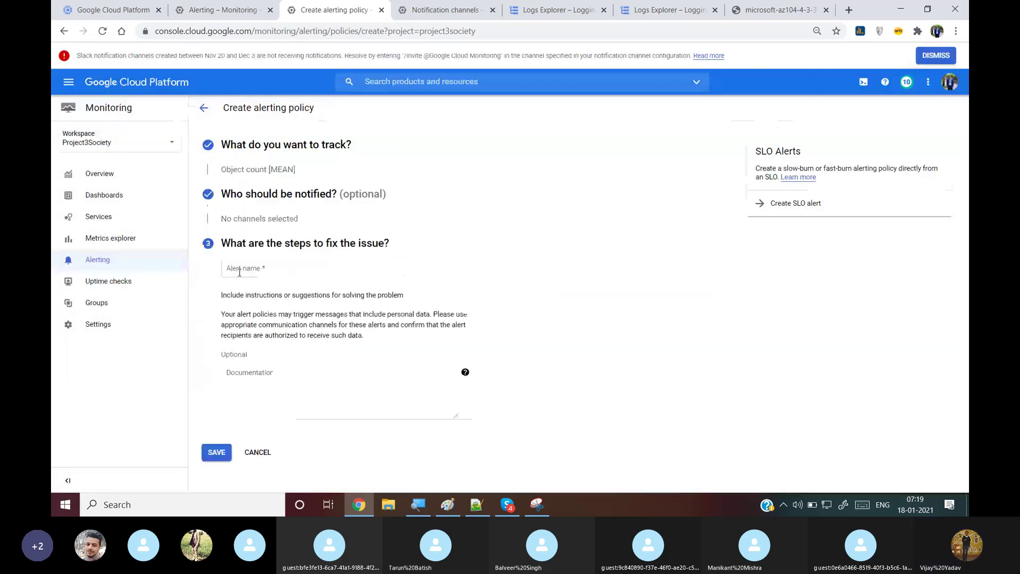
Name the alert 'If my object is > 3', copy it into Documentation, and save
click(290, 263)
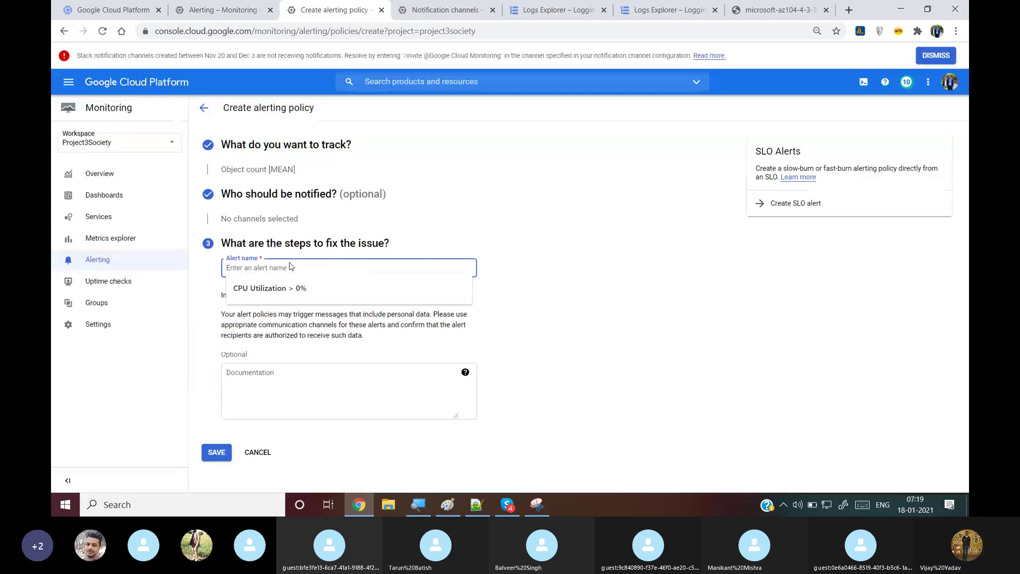
text(If)
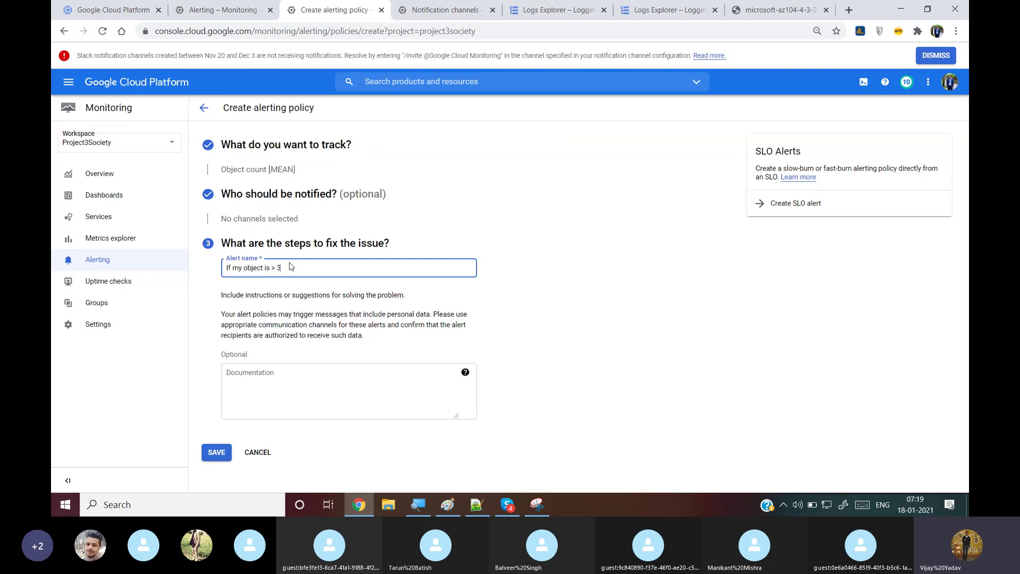
key(ctrl+a)
key(ctrl+c)
click(372, 405)
key(ctrl+v)
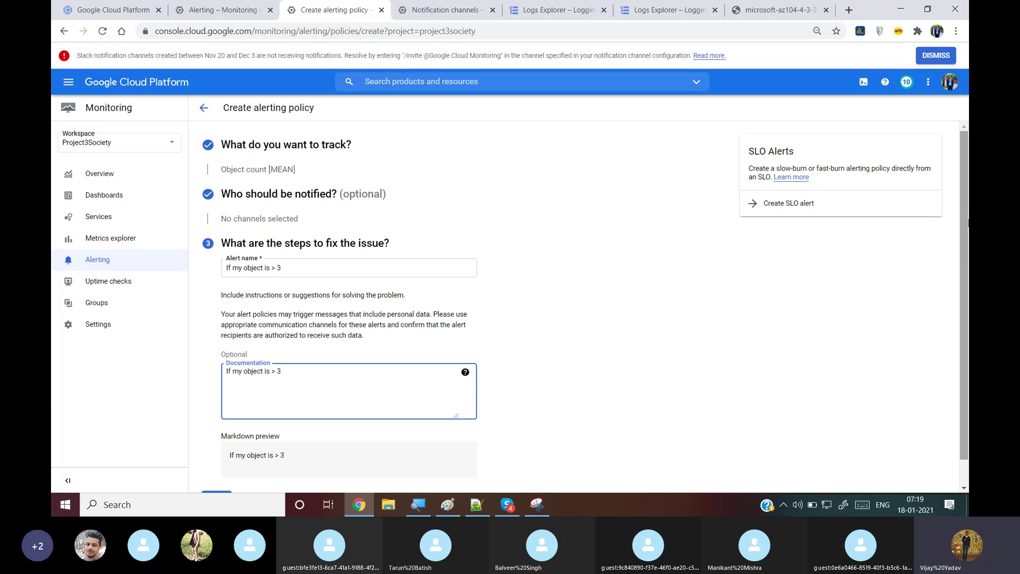
scroll(968, 222, down, 1)
click(217, 474)
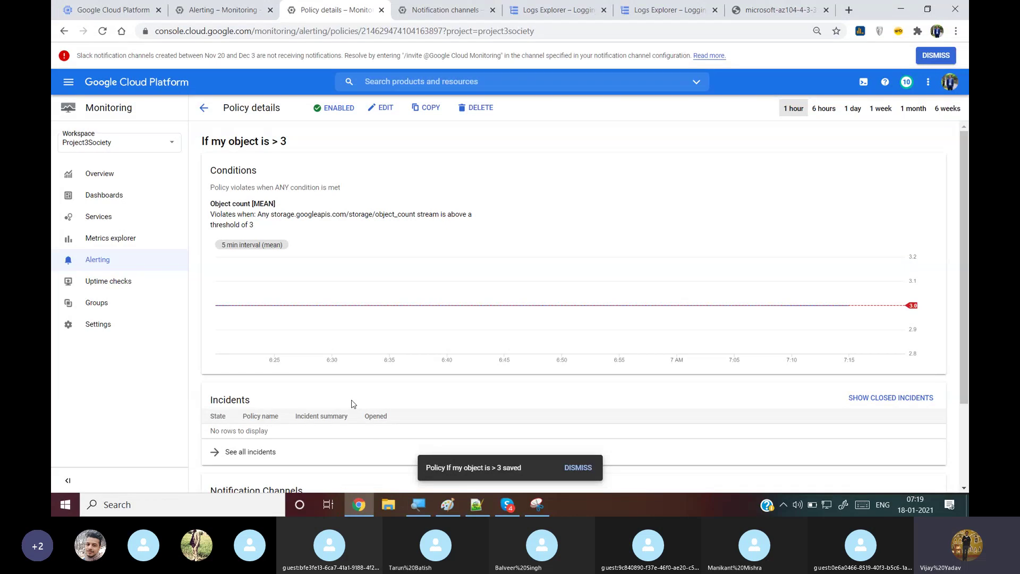
Go to Storage > Browser and open the cloudsecuritybatch31 bucket's objects list
click(415, 83)
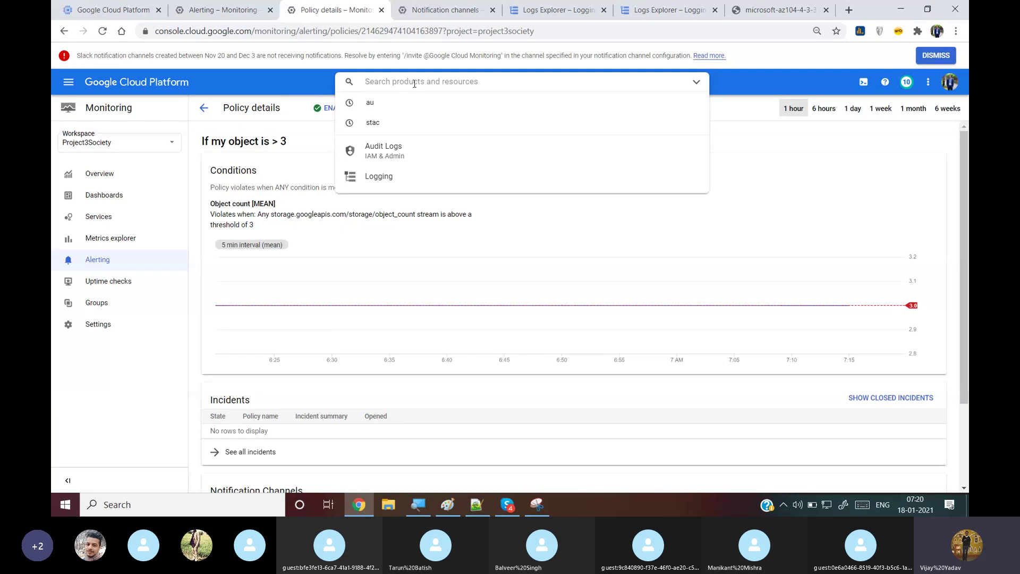
click(68, 82)
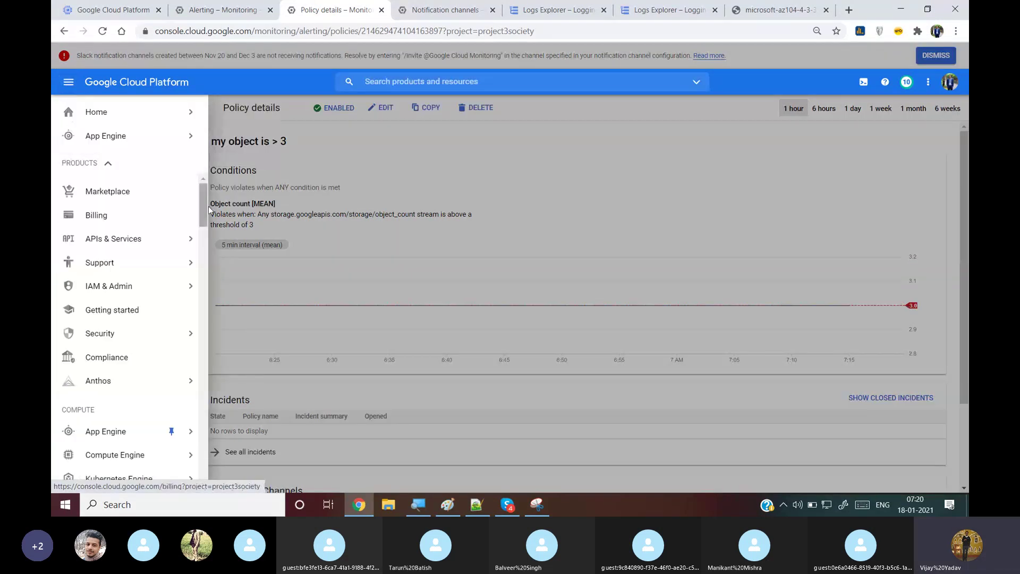
drag(206, 203, 207, 247)
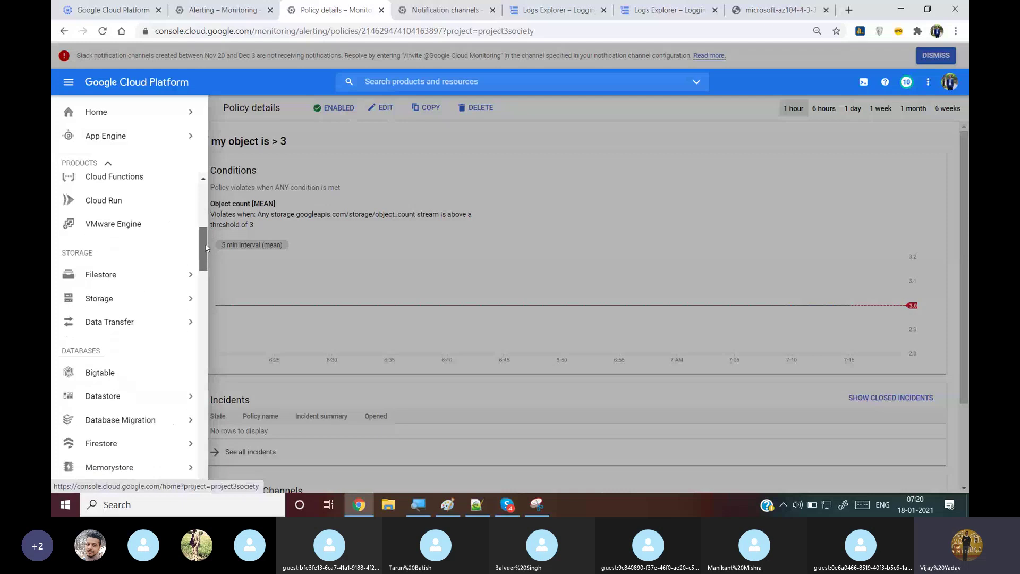
mouse_move(166, 300)
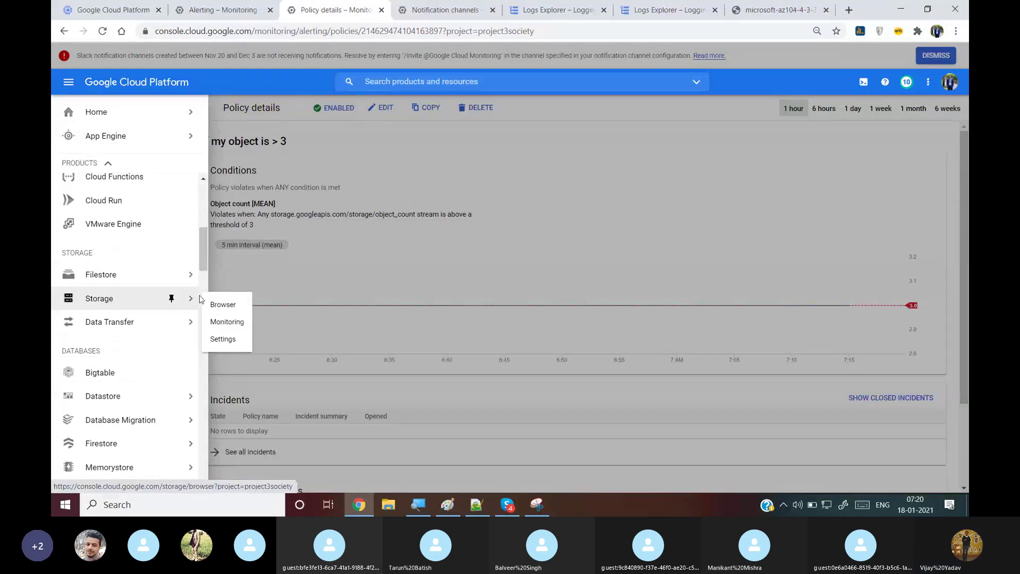
click(218, 306)
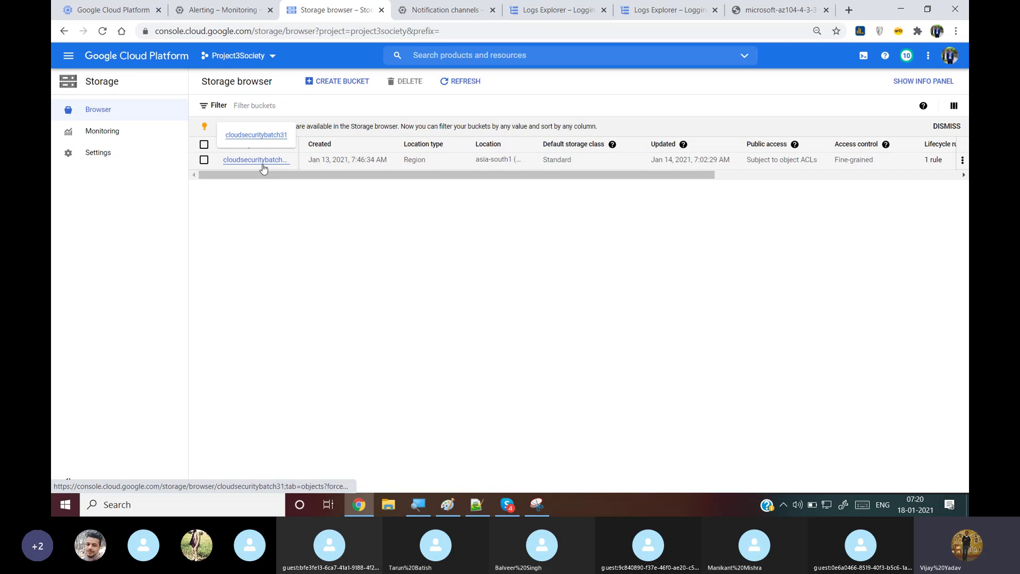
click(262, 165)
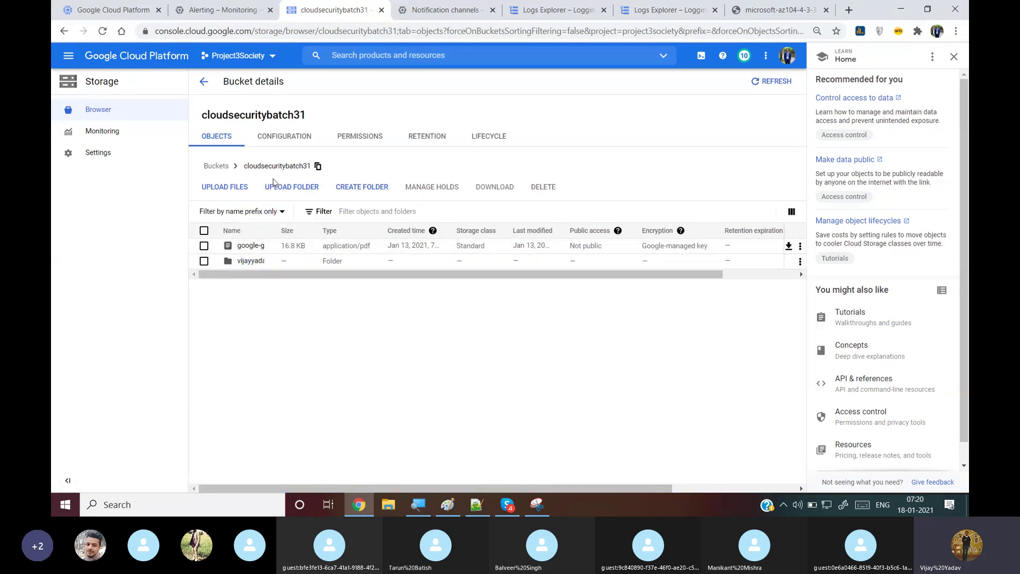
Upload a 24.2 KB course PDF into cloudsecuritybatch31 and dismiss the finished upload panel
drag(332, 273, 212, 275)
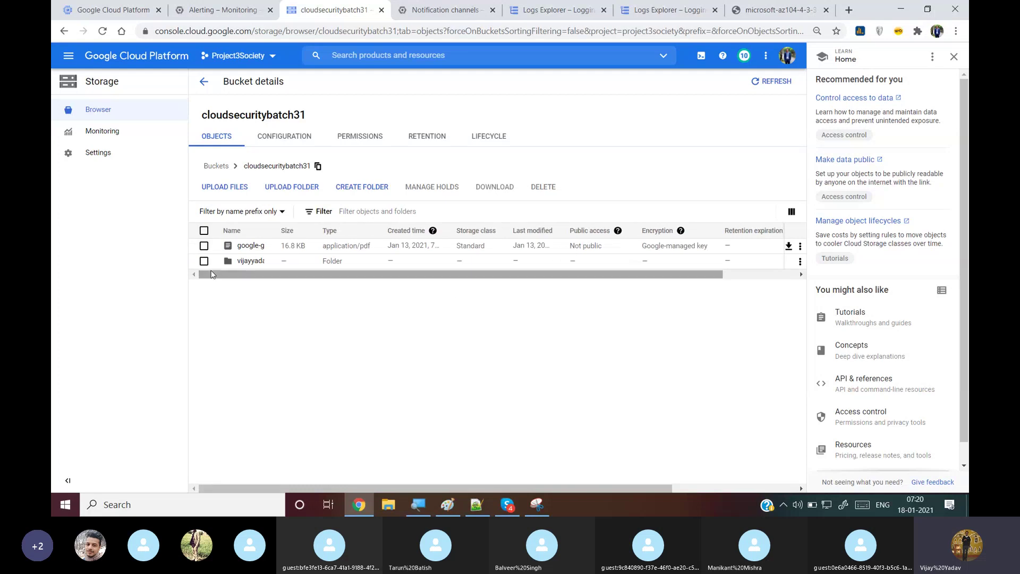
click(232, 191)
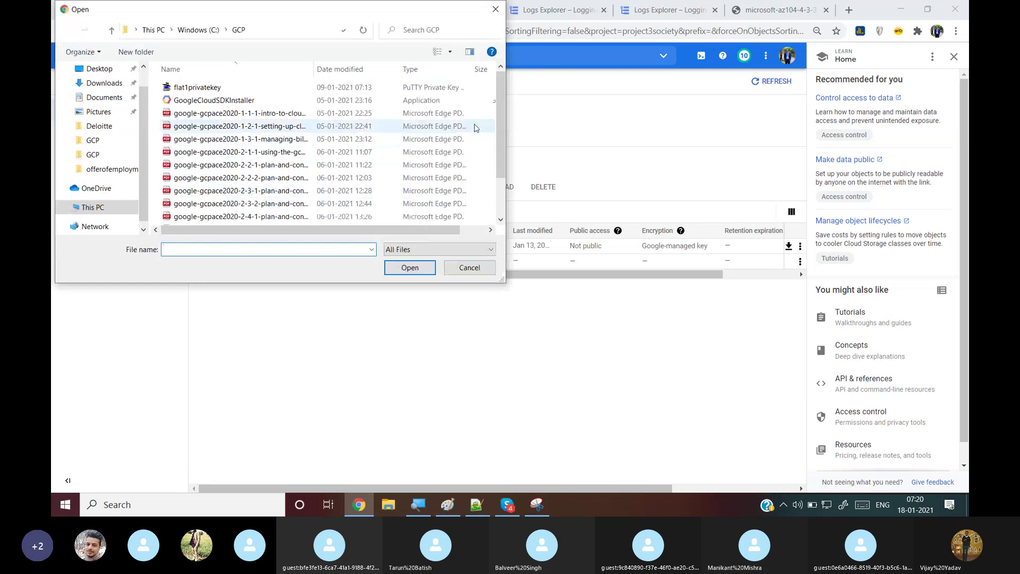
drag(504, 123, 452, 204)
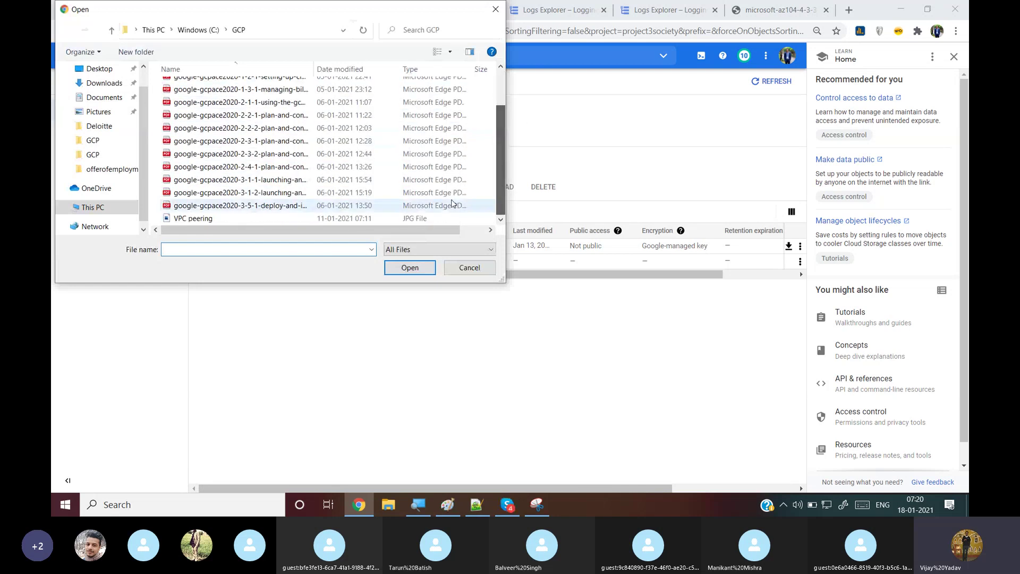
click(287, 192)
click(403, 270)
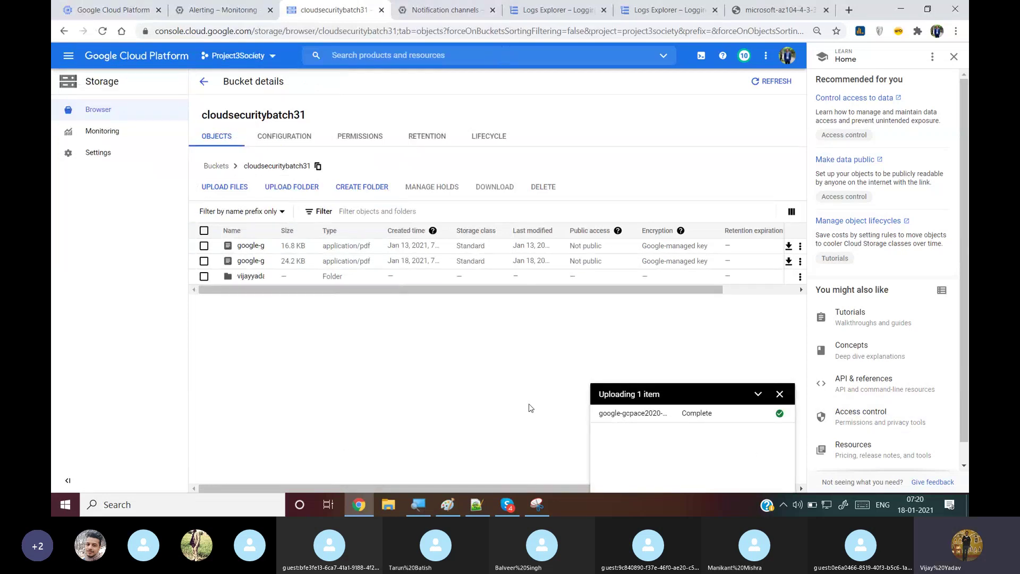
click(784, 396)
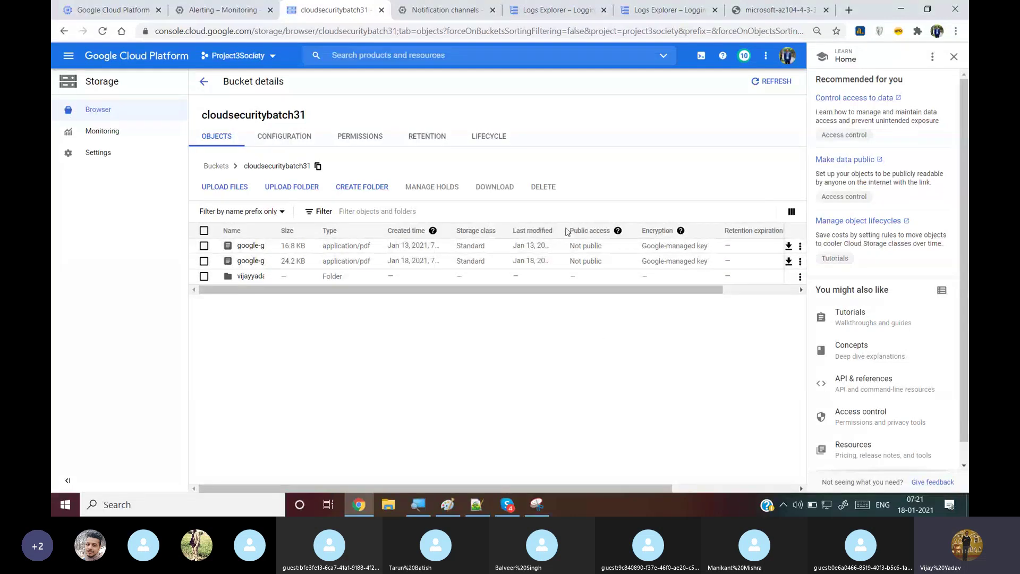
Glance at Cloud Storage bandwidth monitoring, then go to the Monitoring Overview
click(136, 137)
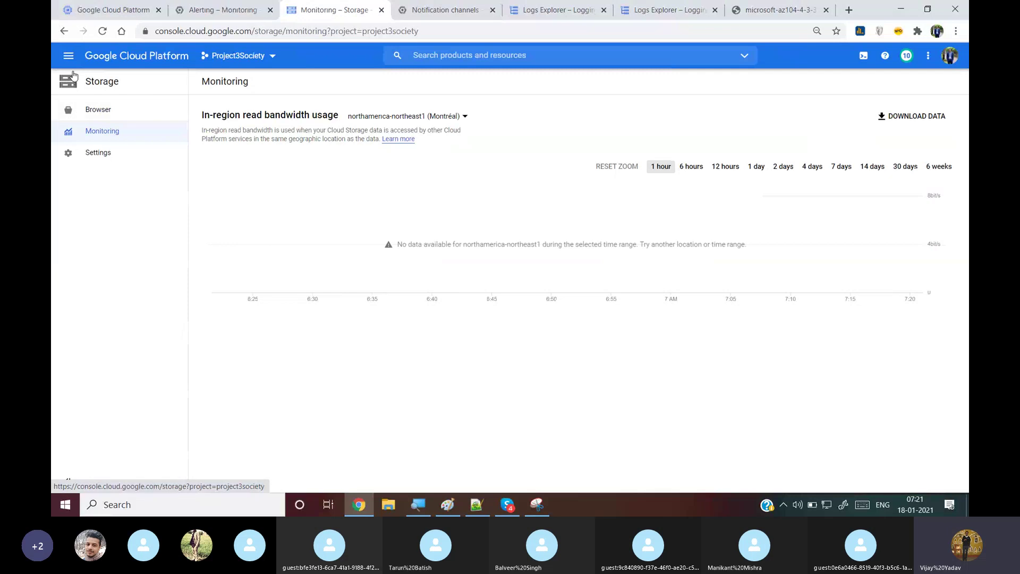
click(64, 62)
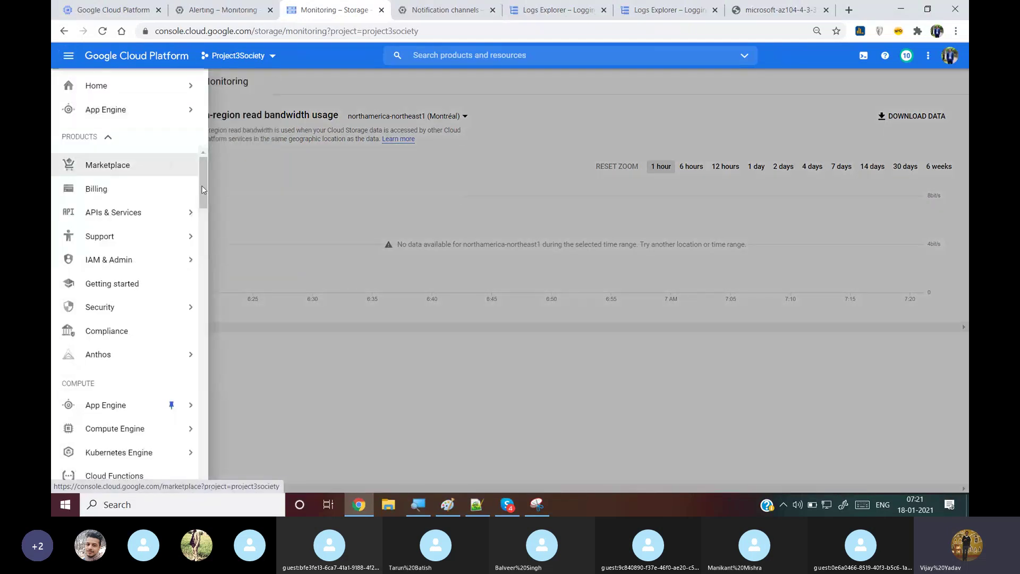
drag(206, 189, 203, 294)
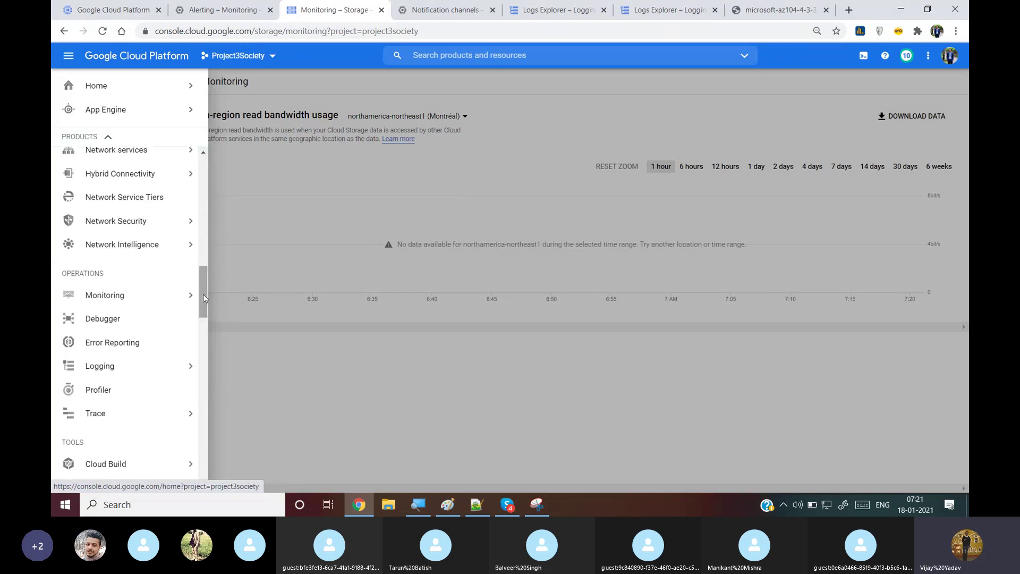
mouse_move(169, 293)
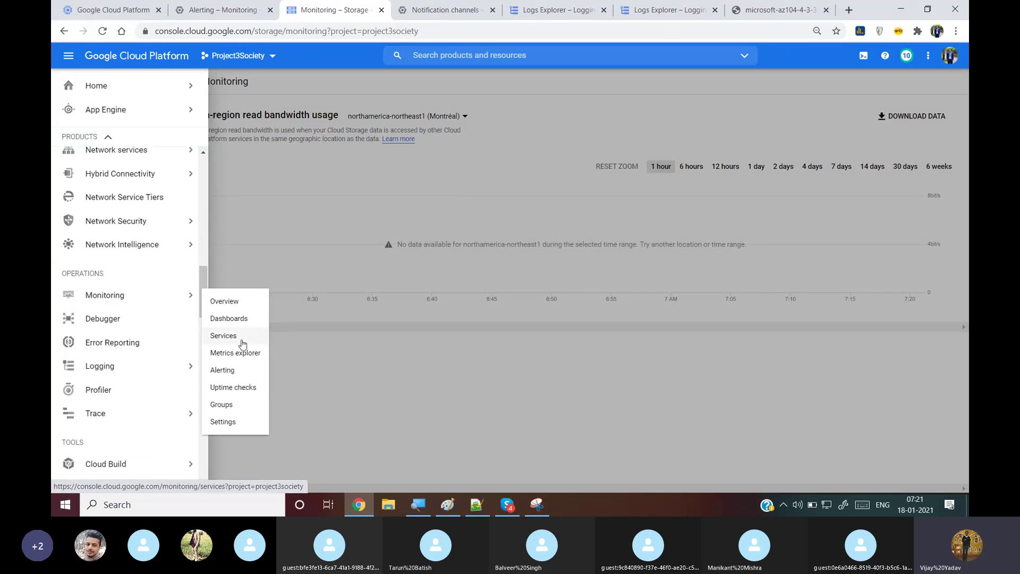
click(232, 301)
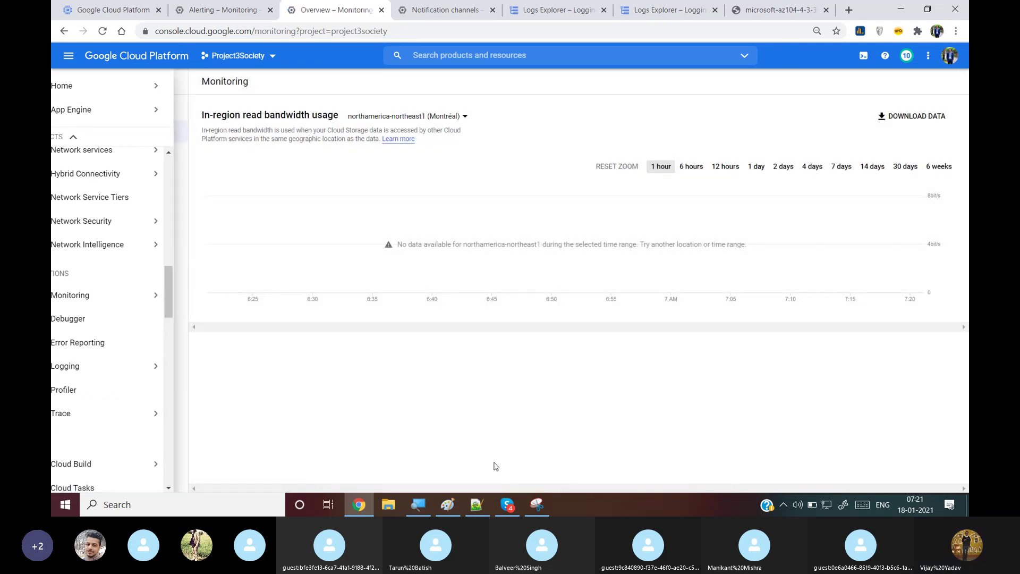
Mute the microphone in the Cloud Security 2 Skype call and minimize the call window
click(502, 504)
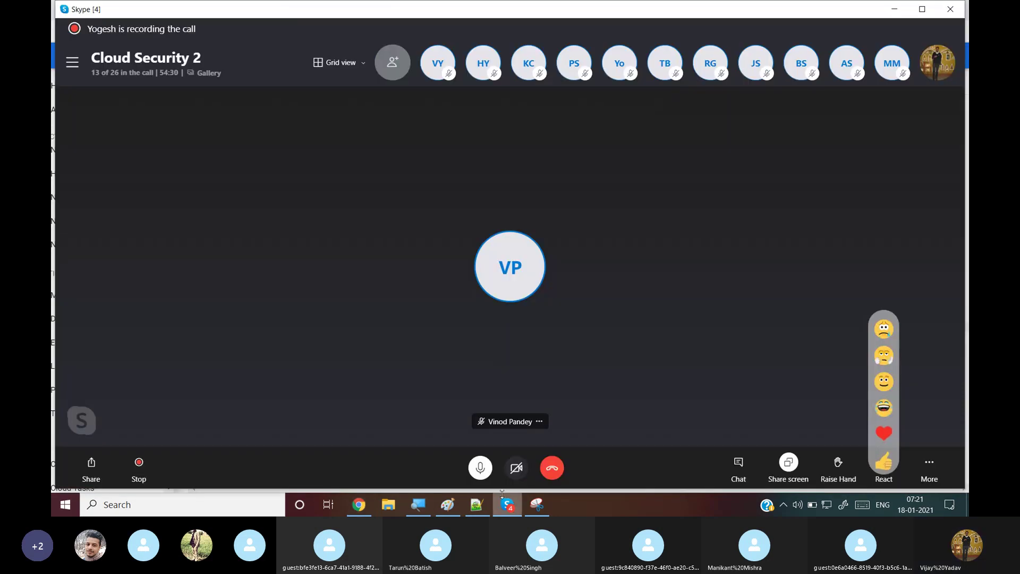
click(483, 470)
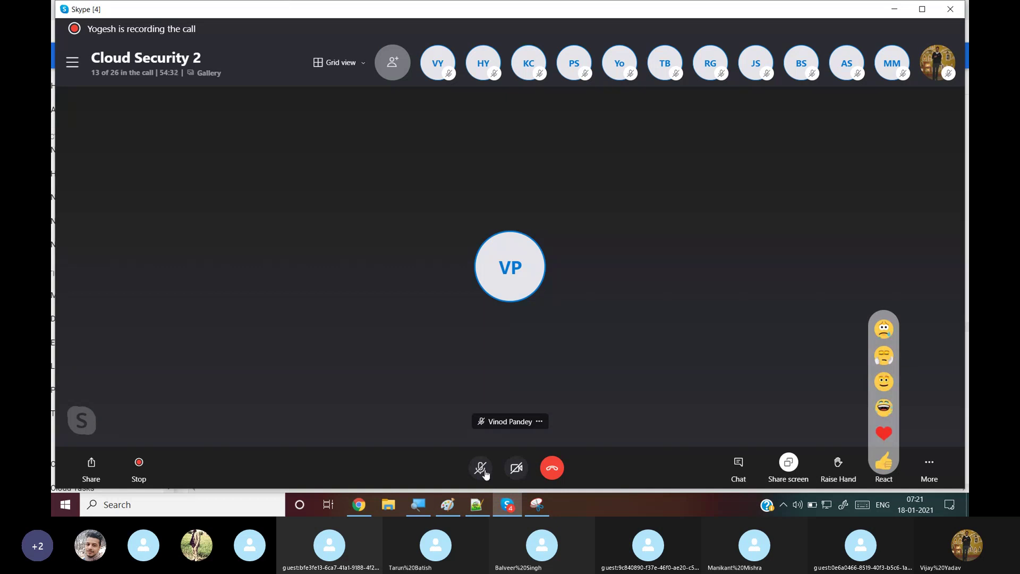
mouse_move(485, 471)
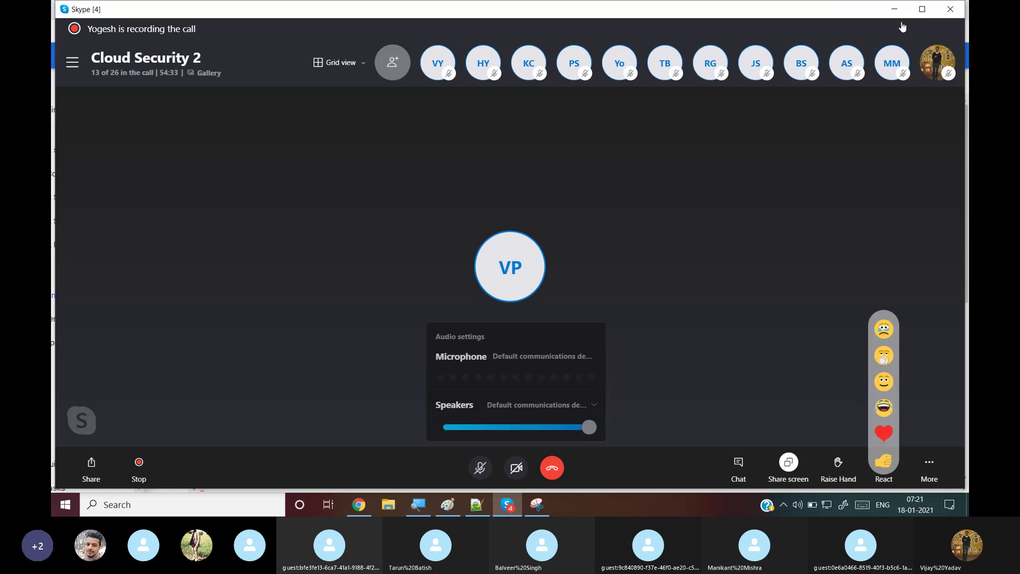
click(894, 9)
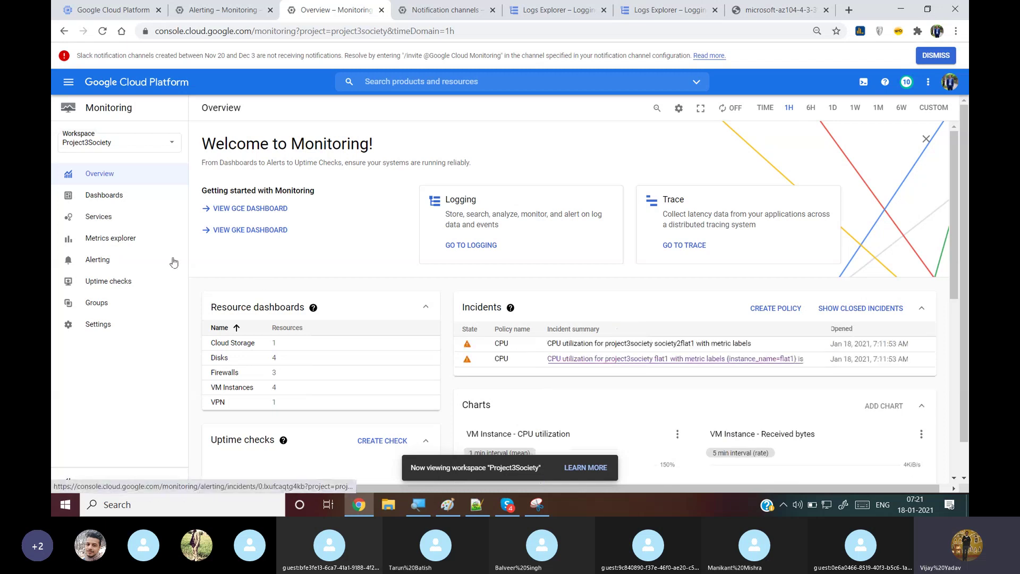
Open the Cloud Storage dashboard from Monitoring Dashboards and scroll down to the Object Count chart
click(93, 218)
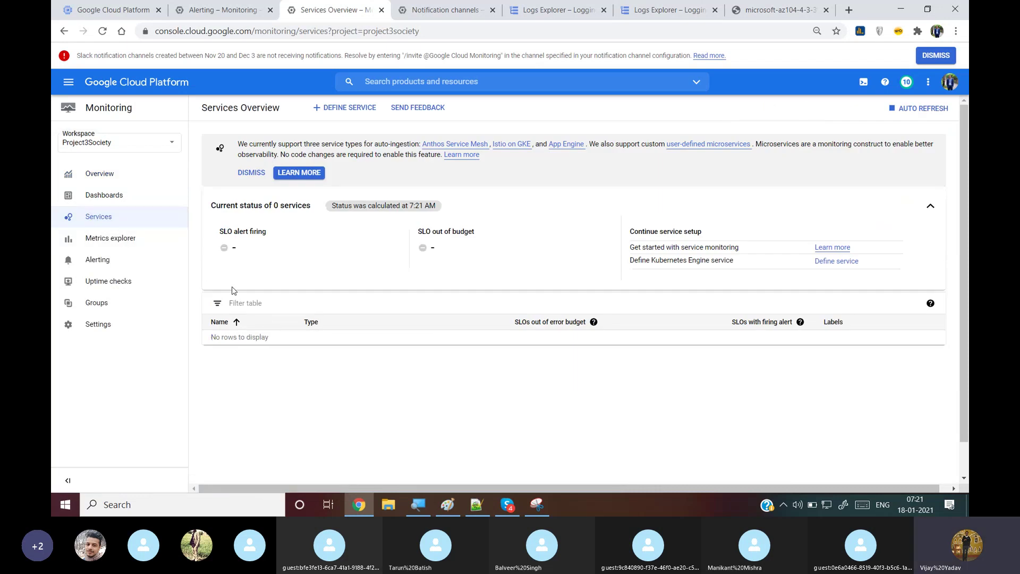
click(114, 197)
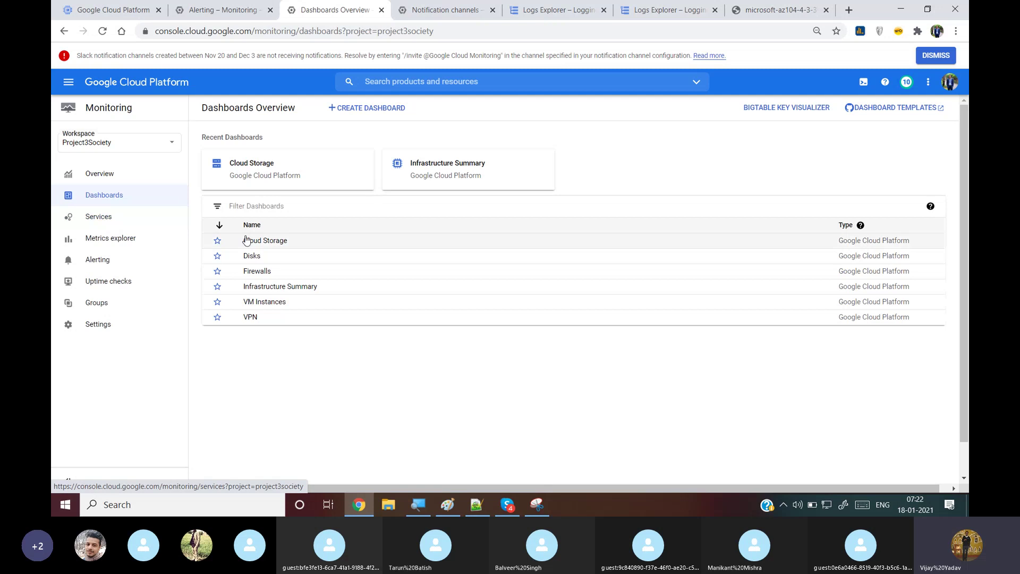
click(254, 244)
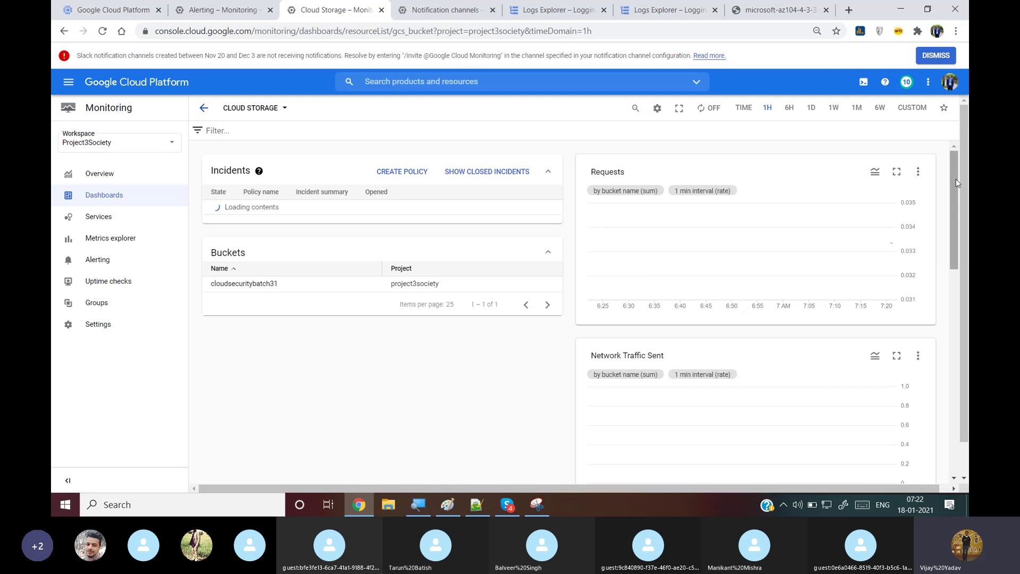
drag(956, 175, 967, 334)
mouse_move(858, 352)
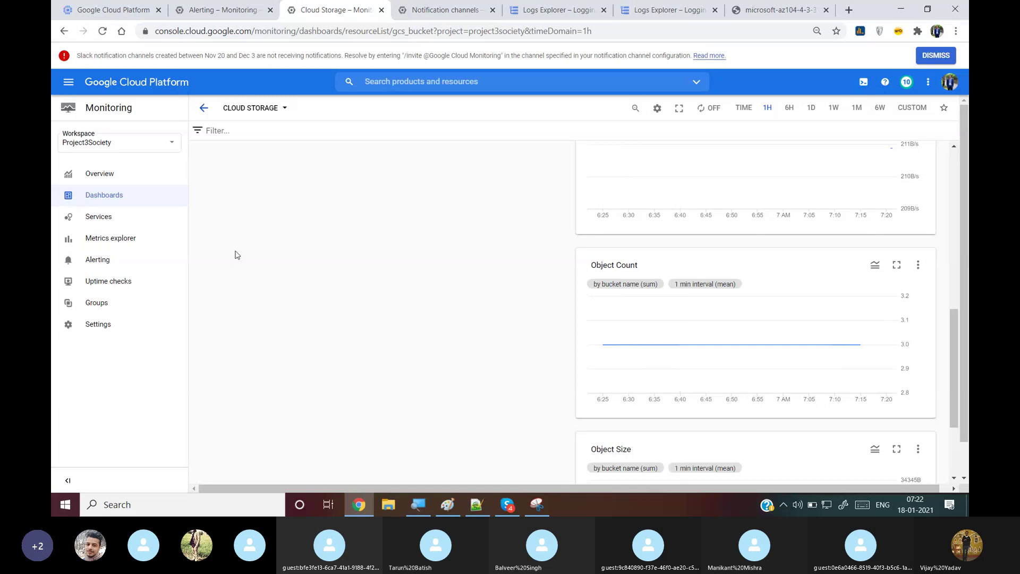
Reload the Cloud Storage dashboard, scroll its charts, and move to the Notification channels page
click(103, 33)
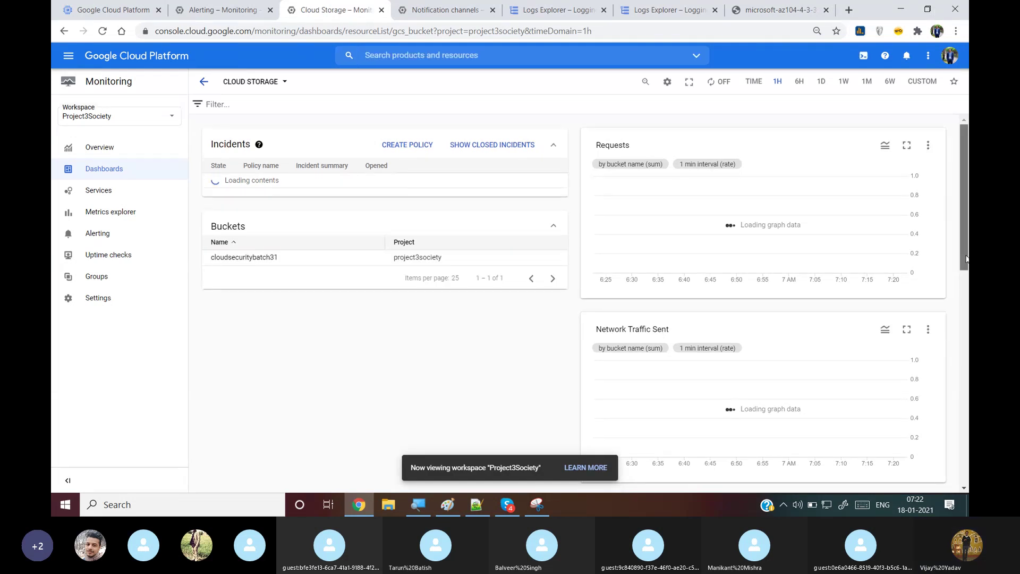
drag(967, 259, 968, 475)
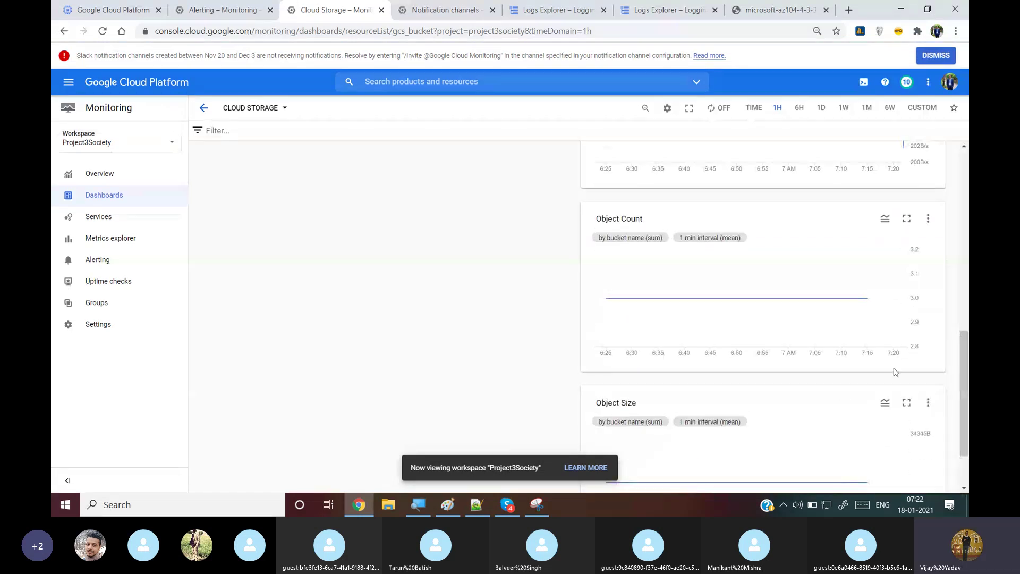
click(456, 4)
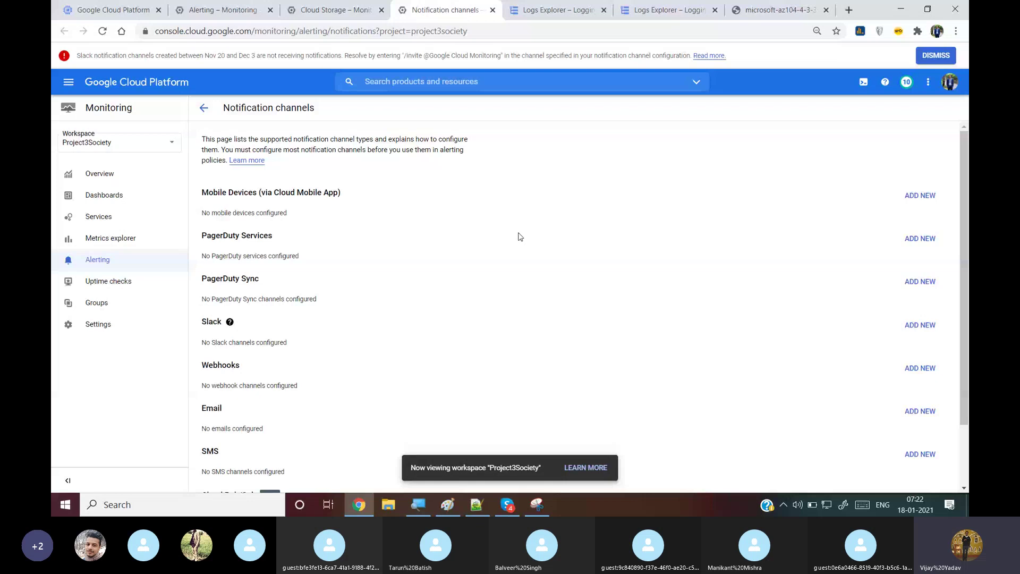
Add and save an email notification channel with the user's e-mail address and a display name
drag(966, 162, 966, 226)
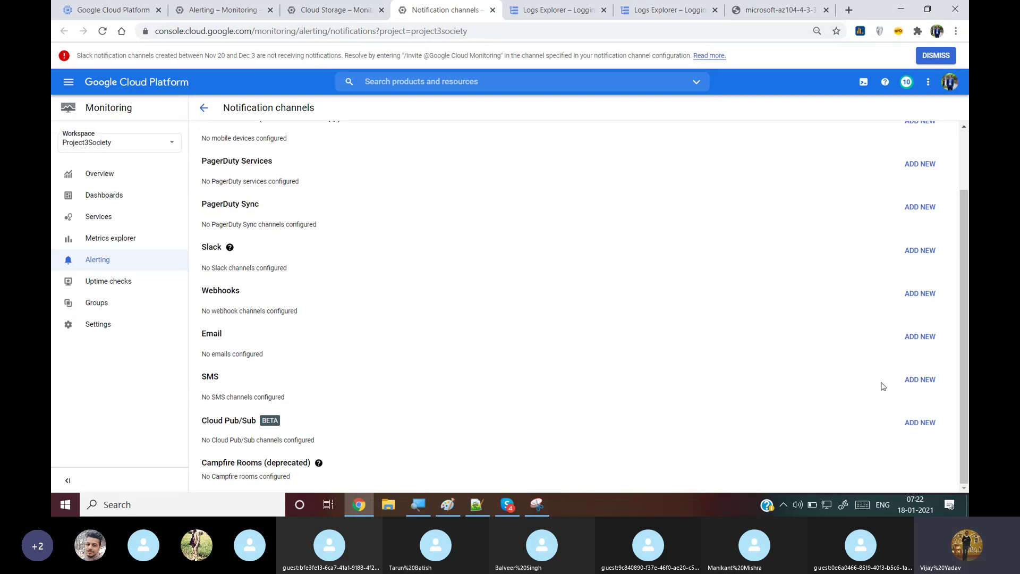
click(927, 343)
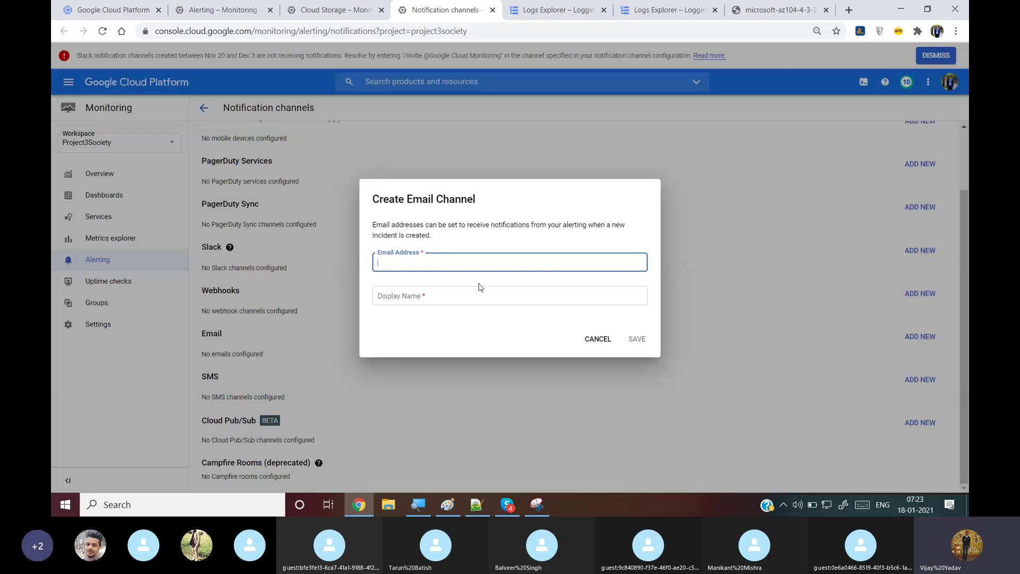
click(510, 298)
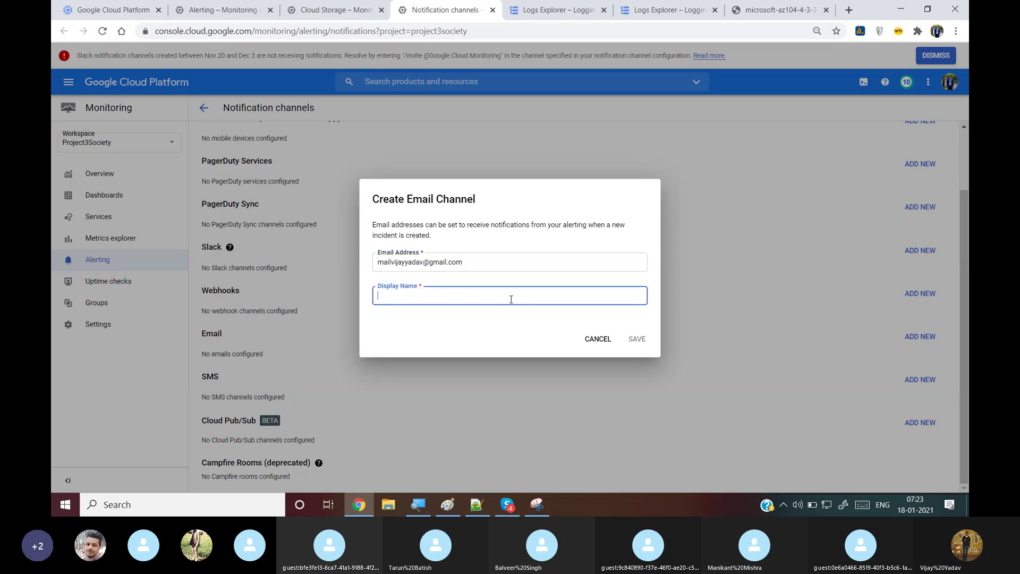
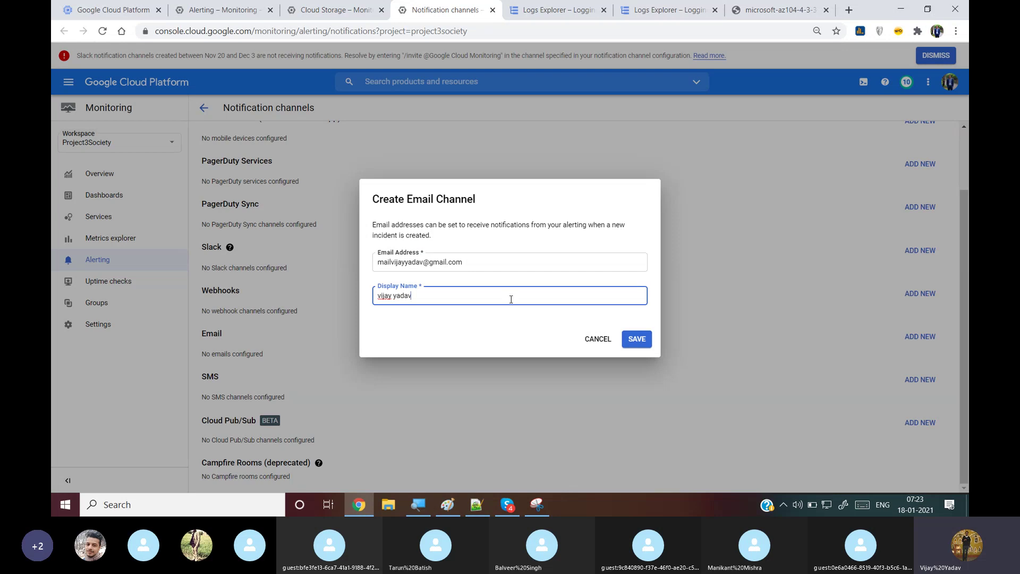
text( meail)
click(638, 339)
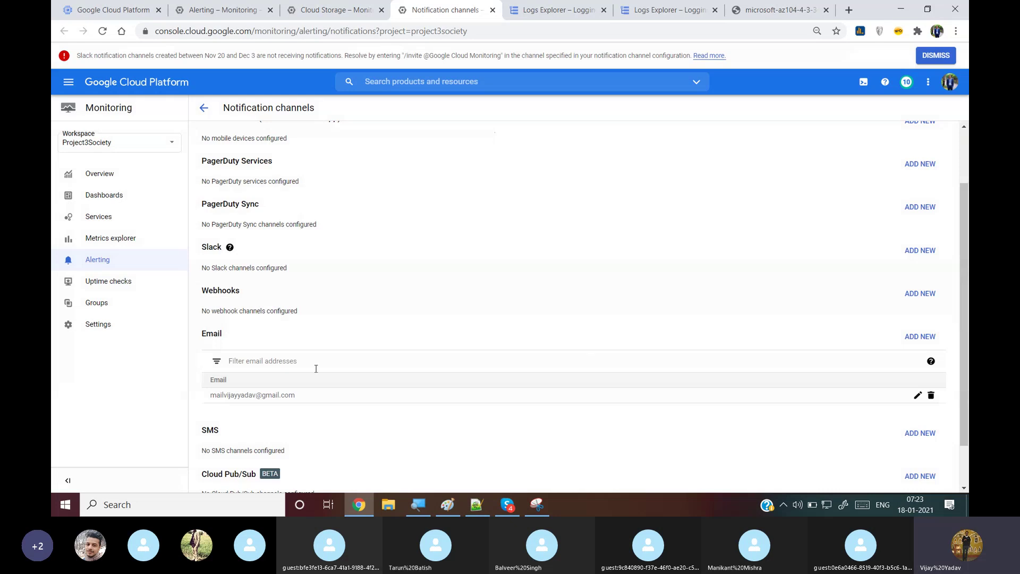
Start an SMS channel with country code United States +1, then cancel it
click(921, 433)
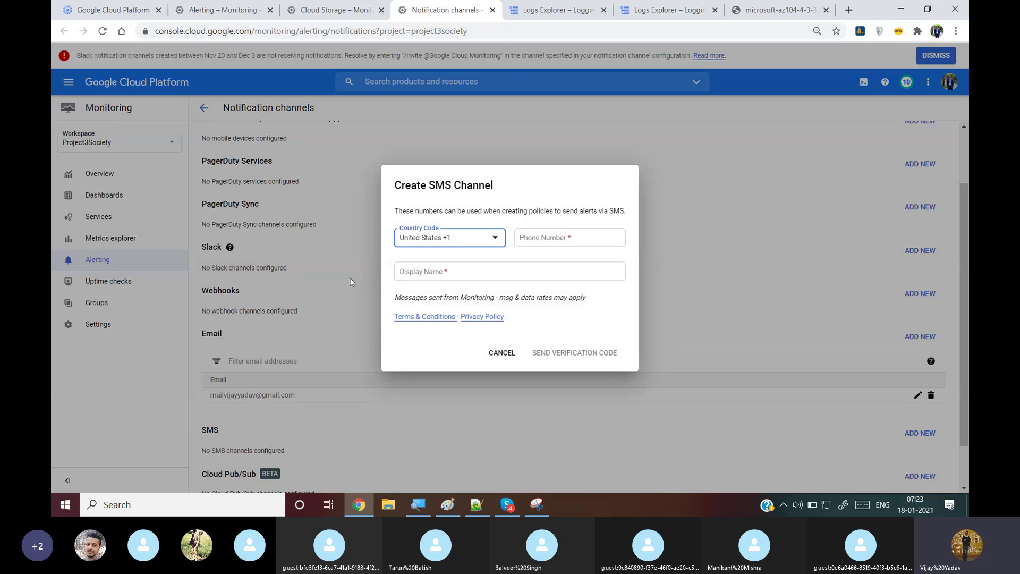
click(494, 242)
click(597, 319)
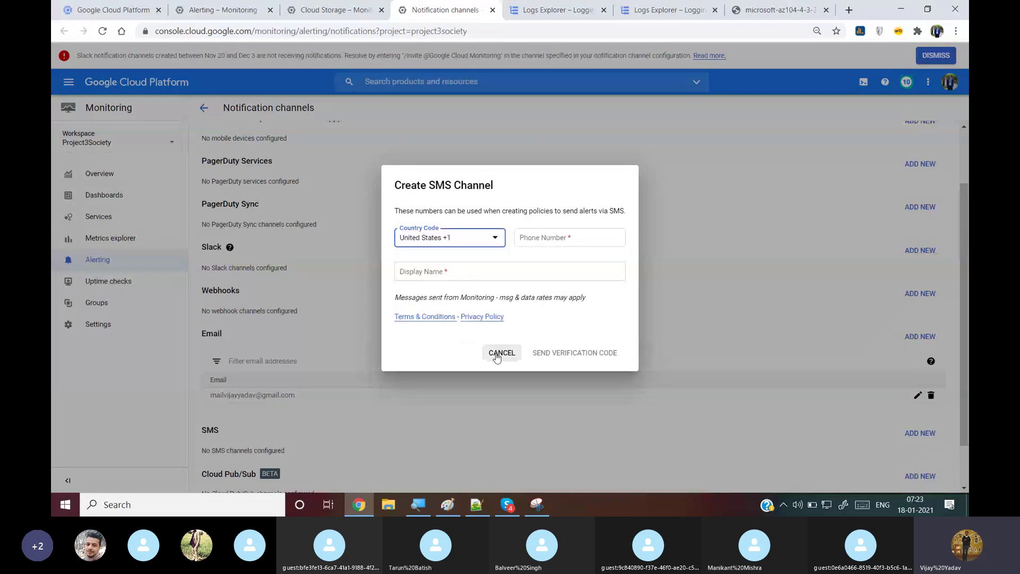
click(496, 354)
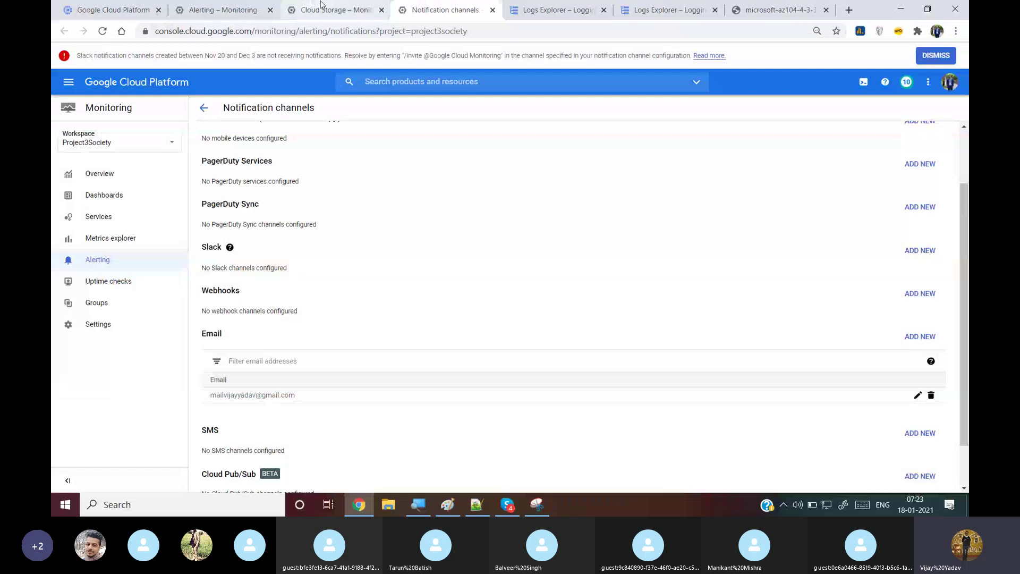
click(329, 9)
Reload and scroll the Cloud Storage dashboard, then view Alerting with 0 incidents and 0 policies
click(102, 30)
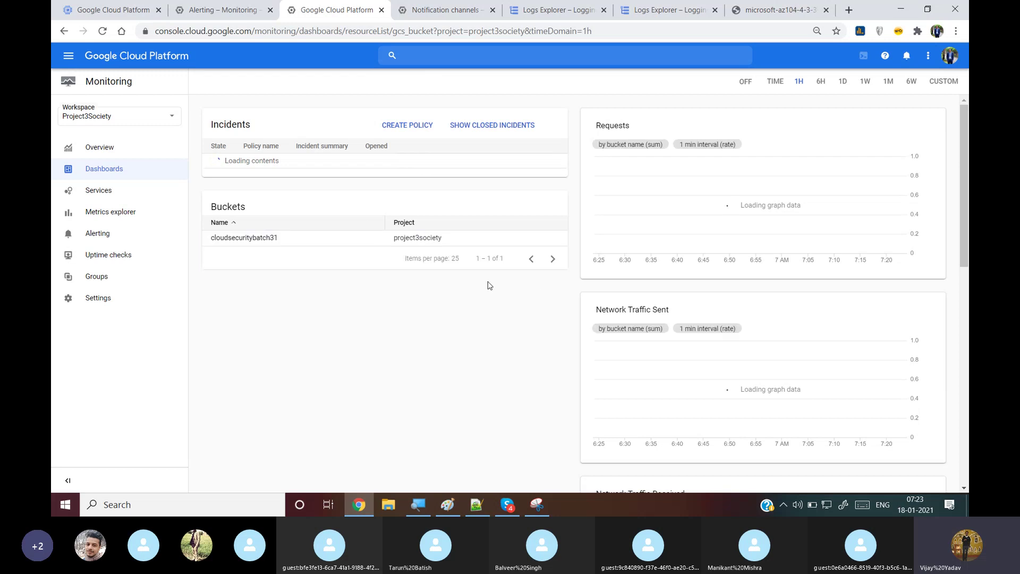
drag(967, 238, 969, 244)
scroll(969, 245, down, 6)
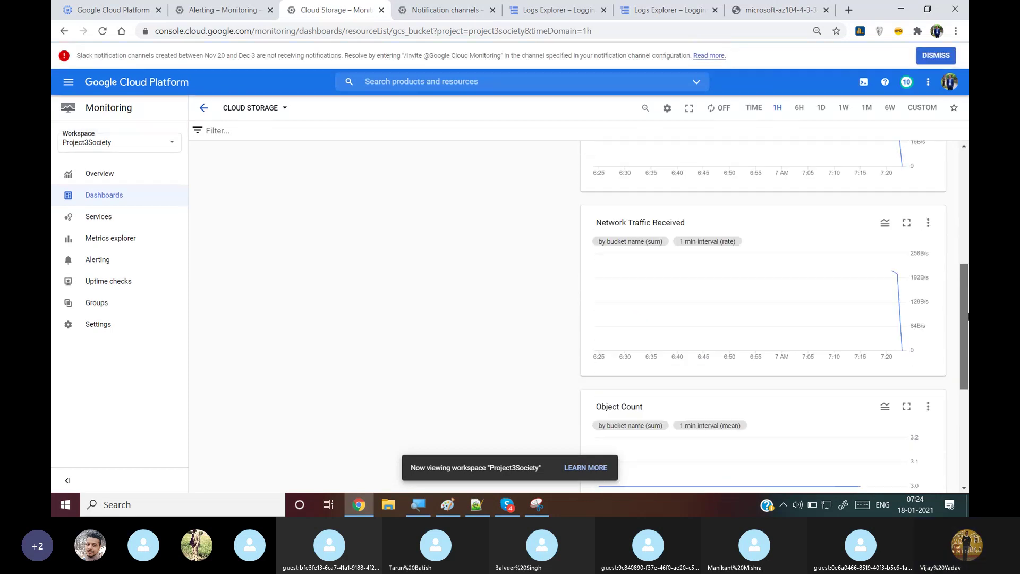
scroll(968, 327, up, 6)
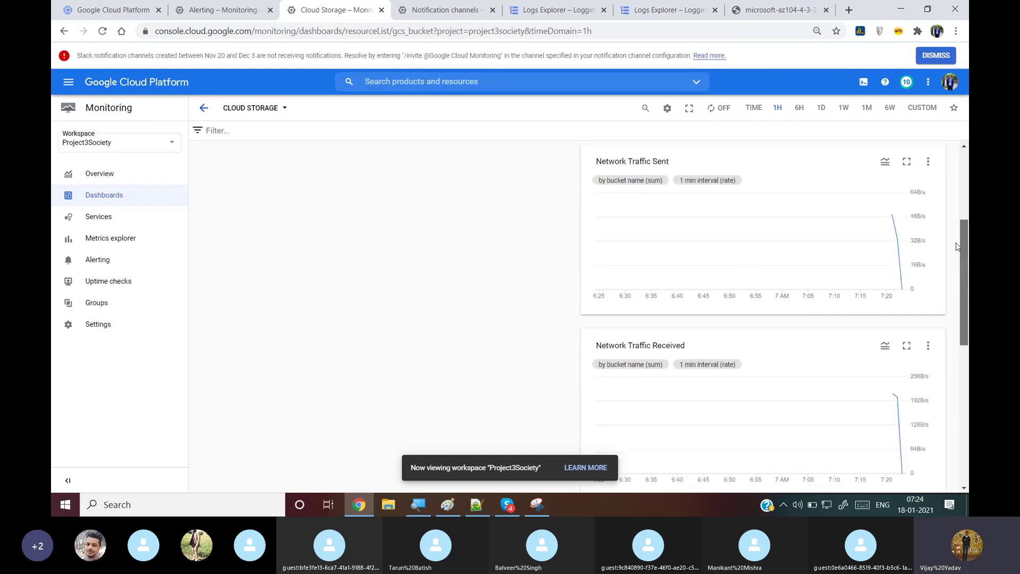
click(223, 10)
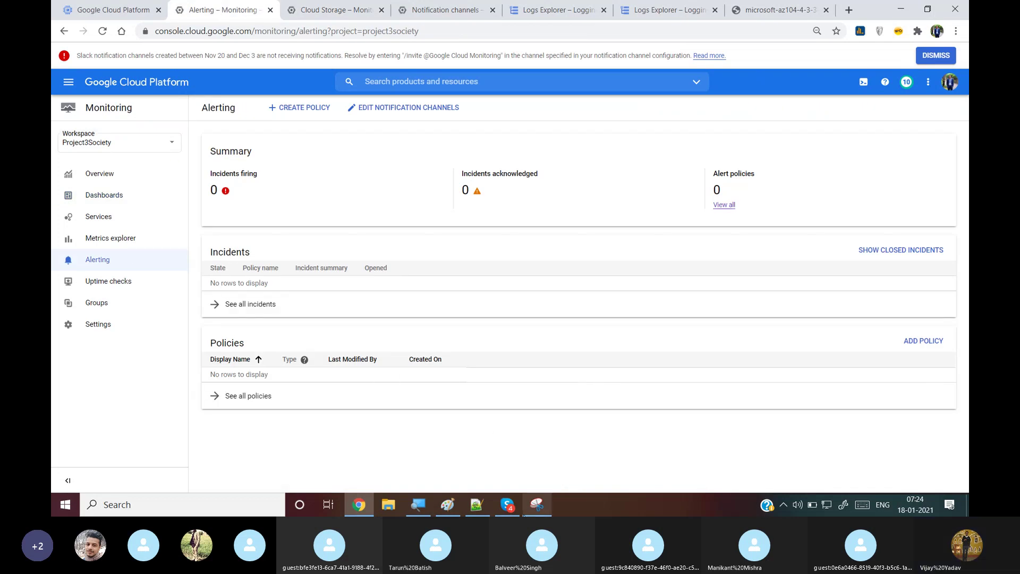
Bring the Cloud Security 2 Skype call forward from its taskbar window preview
mouse_move(519, 514)
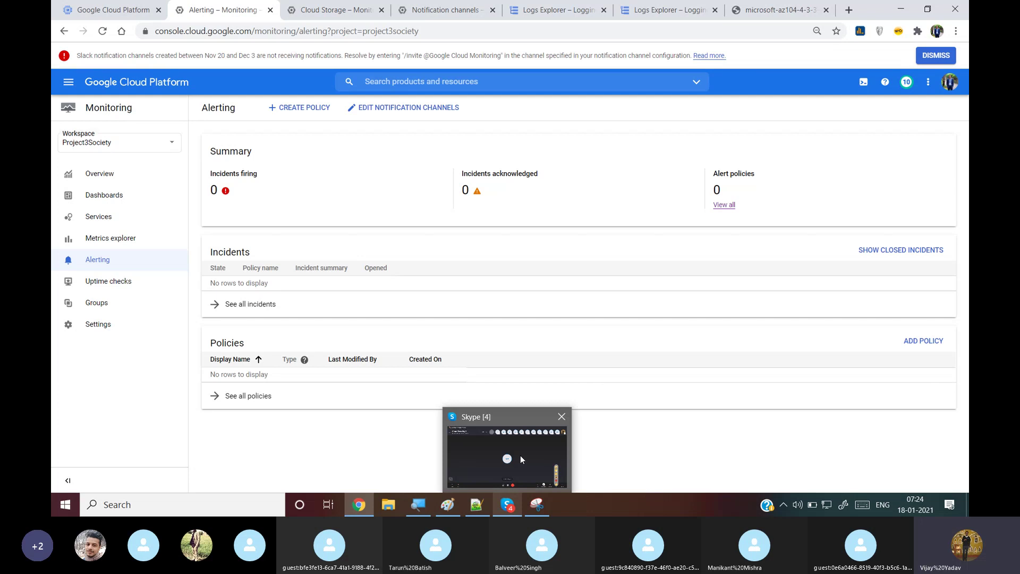
click(521, 455)
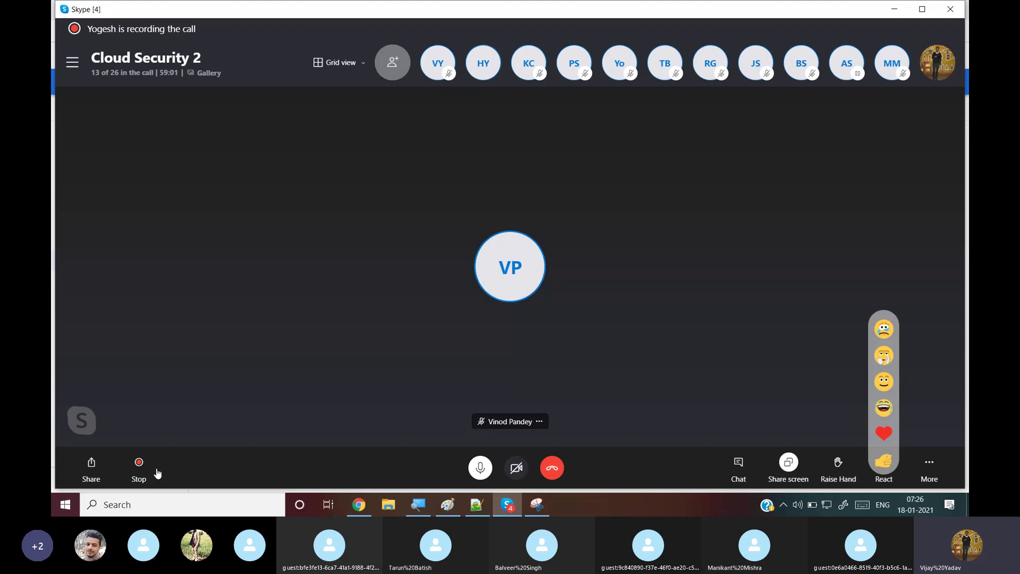
Capture a thin horizontal strip of the screen as a new snip and maximize its editor
click(548, 500)
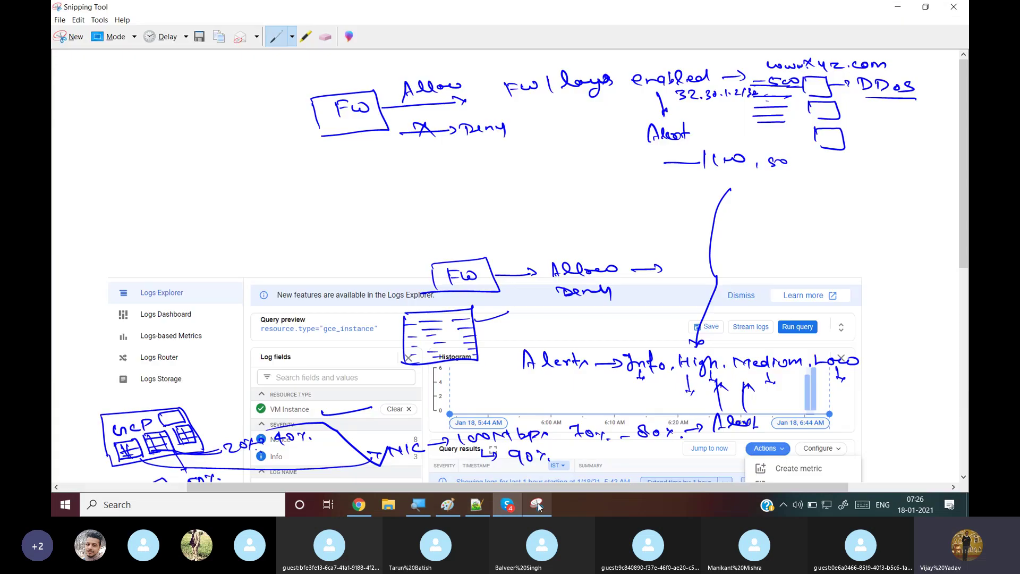
click(70, 42)
drag(56, 145, 967, 181)
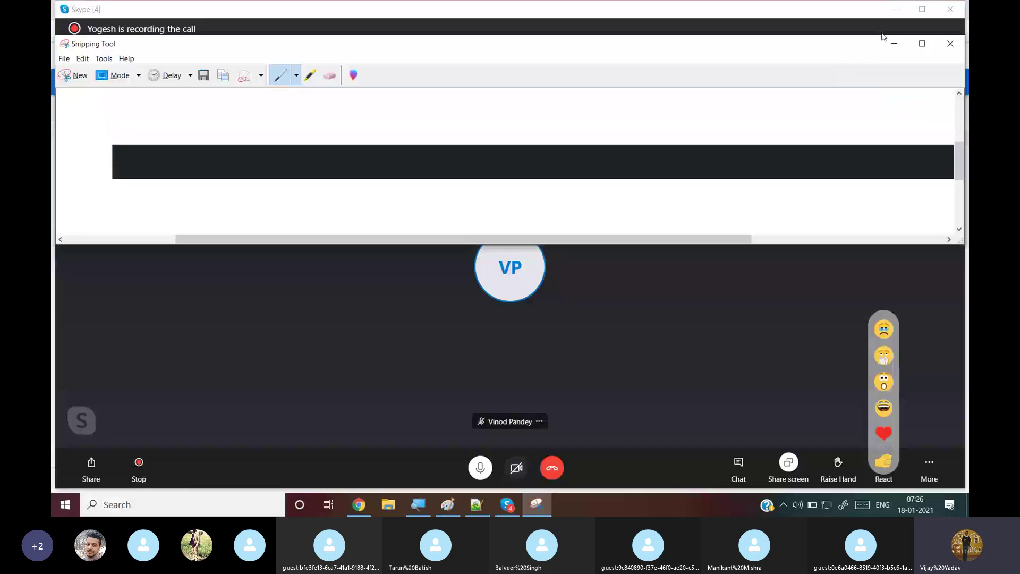
click(919, 47)
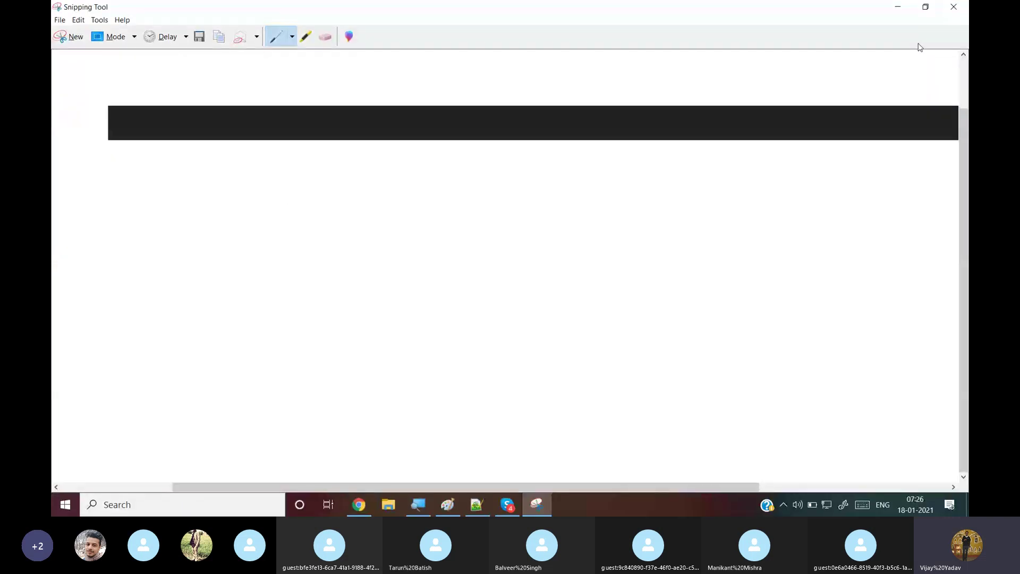
Handwrite the words Hindi and English, plus a third word, across the snip
drag(273, 193, 275, 208)
drag(277, 203, 326, 206)
click(295, 197)
drag(329, 199, 330, 207)
mouse_move(429, 190)
mouse_down()
mouse_move(461, 201)
mouse_move(460, 210)
mouse_move(469, 204)
mouse_up()
drag(472, 187, 487, 195)
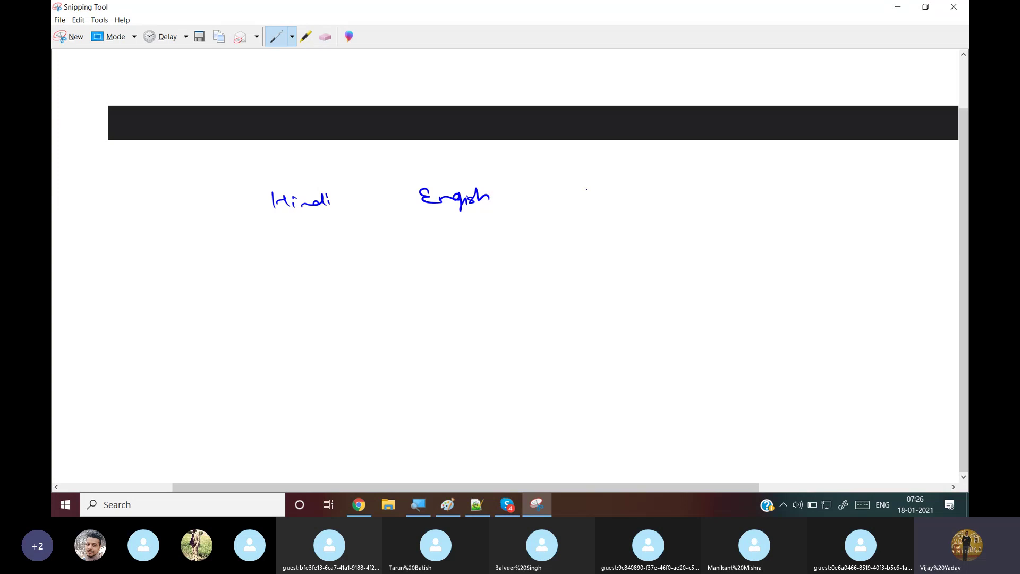
drag(574, 186, 628, 195)
Draw brackets and arrows under Hindi and English, write '(English)' below Hindi, and underline it
drag(291, 225, 257, 256)
drag(457, 220, 511, 236)
drag(239, 271, 271, 267)
drag(501, 247, 526, 248)
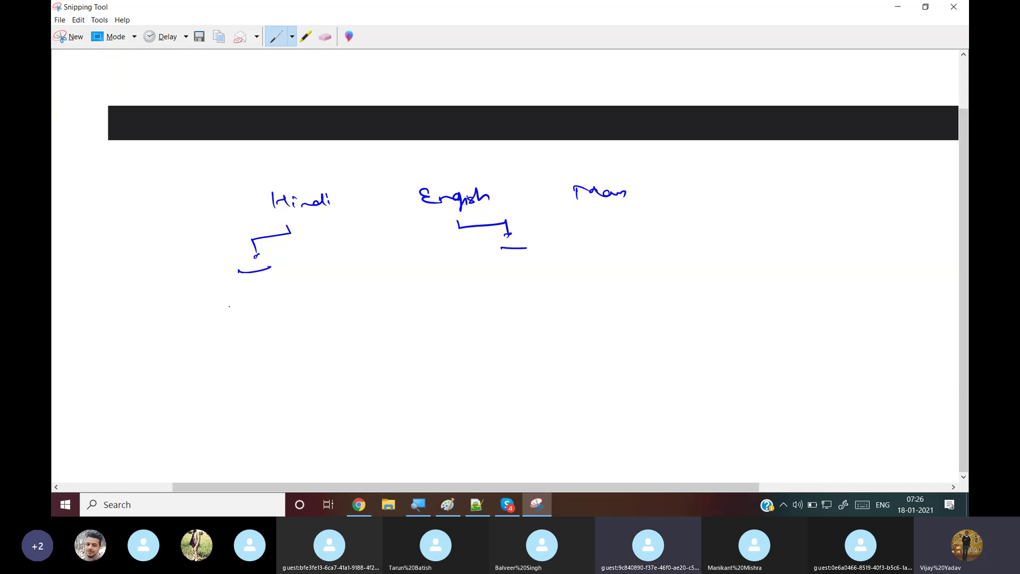
mouse_move(249, 296)
mouse_down()
mouse_move(292, 284)
mouse_move(321, 297)
mouse_up()
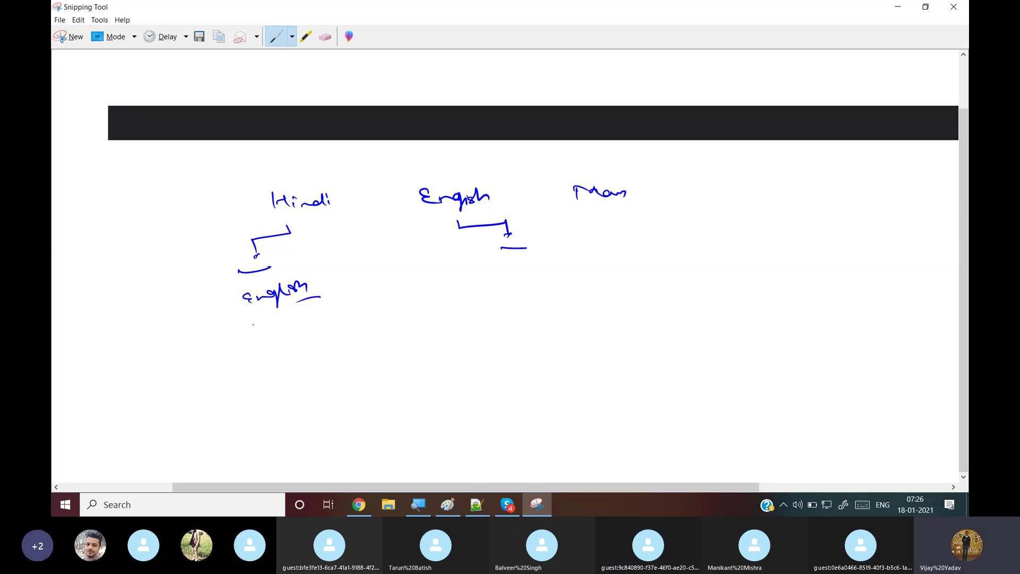
drag(220, 306, 233, 302)
drag(285, 261, 322, 291)
drag(310, 233, 318, 259)
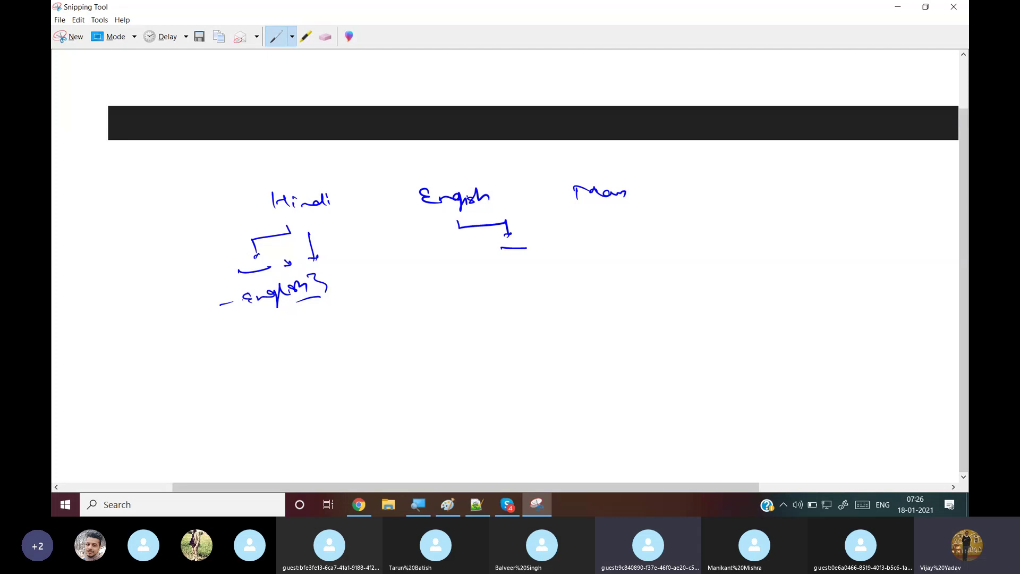
drag(252, 290, 253, 308)
drag(312, 275, 330, 299)
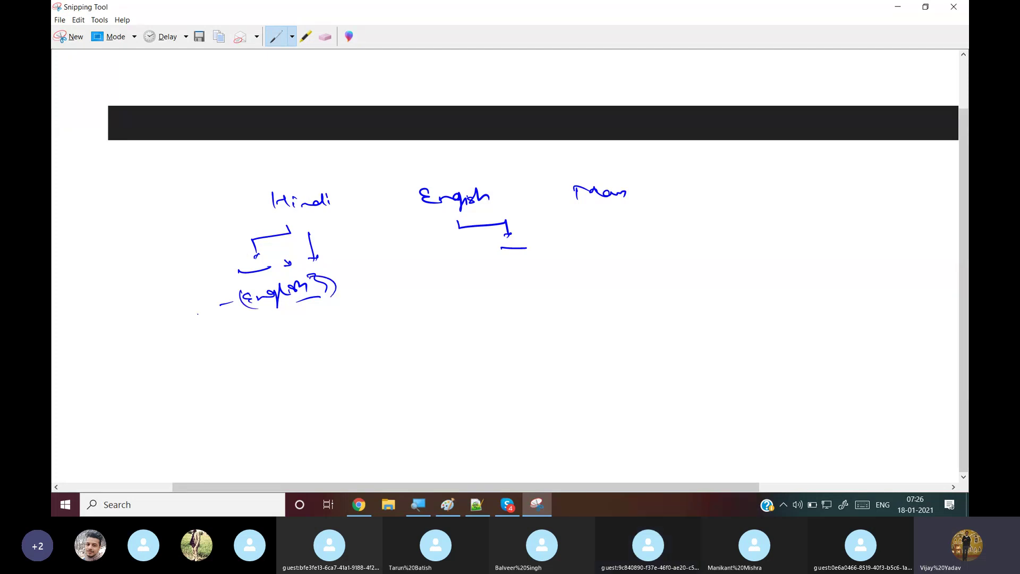
drag(231, 324, 286, 315)
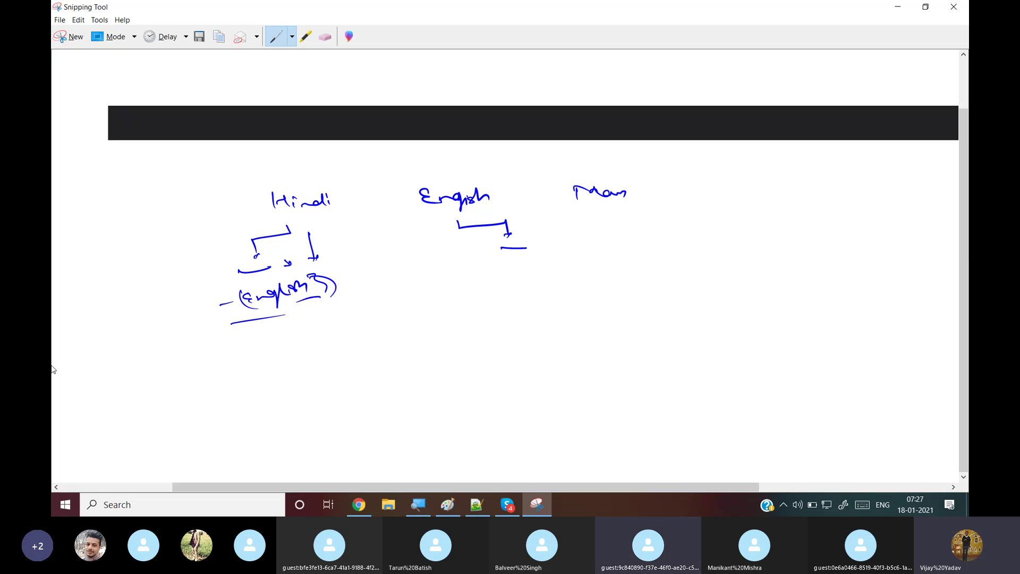
Minimize Snipping Tool and bring the Cloud Console Alerting page back to the front
click(896, 7)
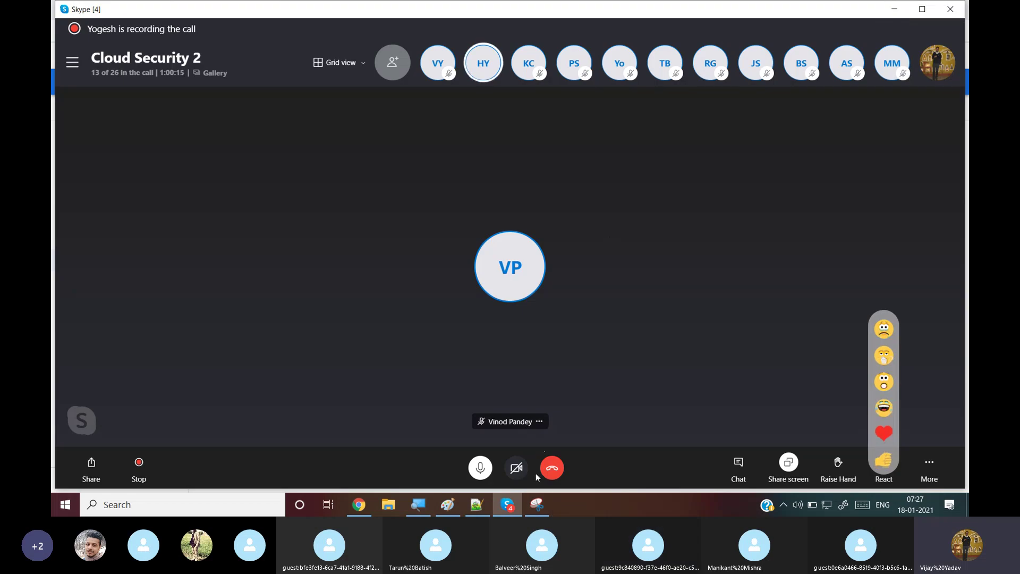
mouse_move(542, 513)
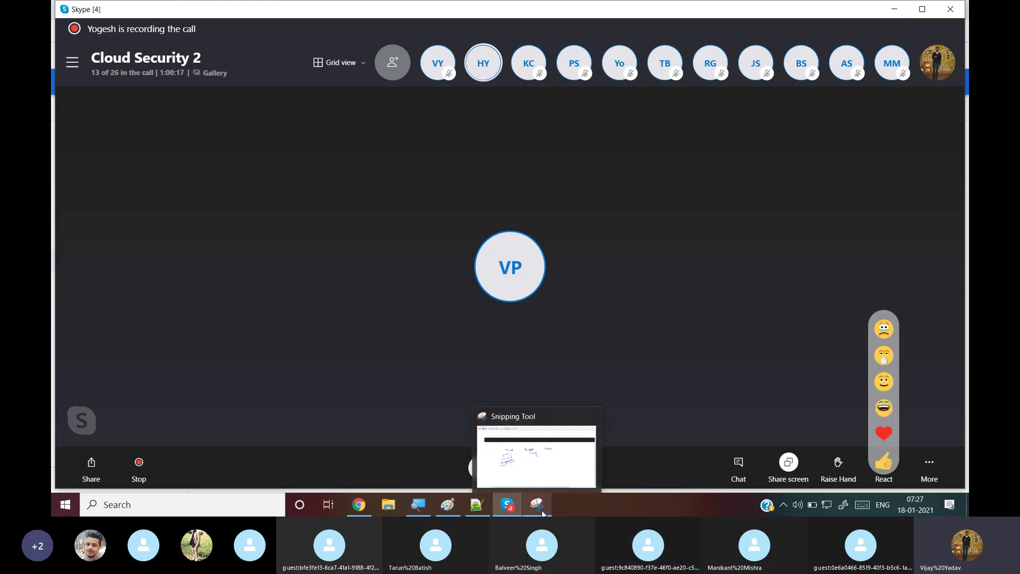
click(367, 508)
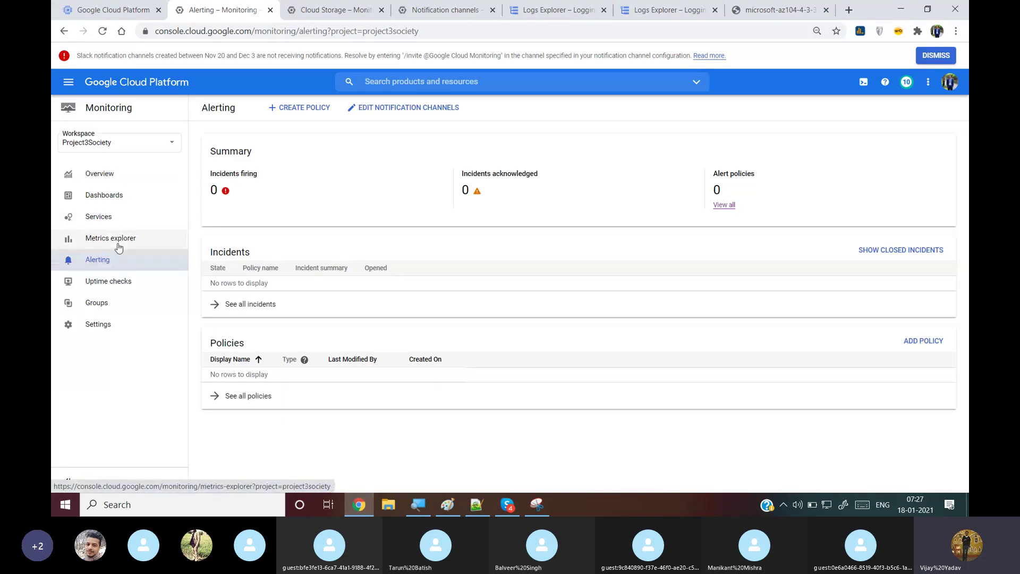
Reload Alerting to show 2 acknowledged CPU incidents and 2 policies, and open the navigation menu
click(103, 32)
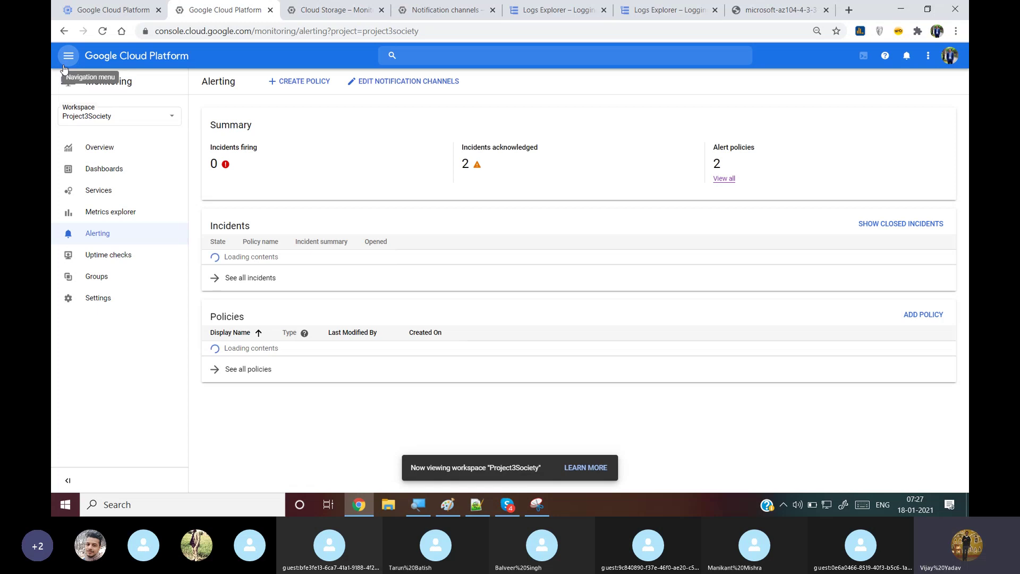
click(64, 66)
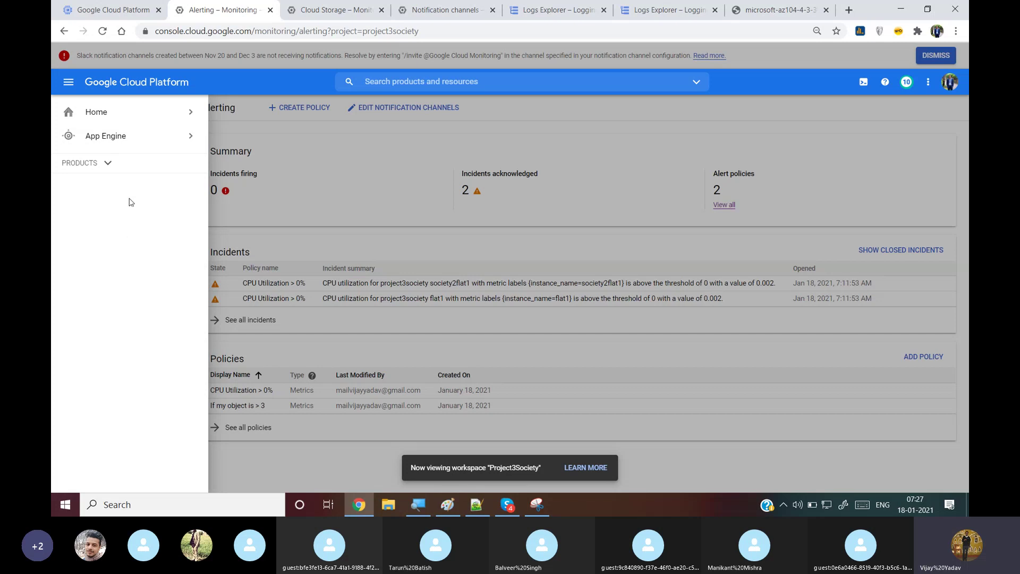
Expand PRODUCTS in the navigation drawer, browse through the service list, then close the drawer
click(108, 162)
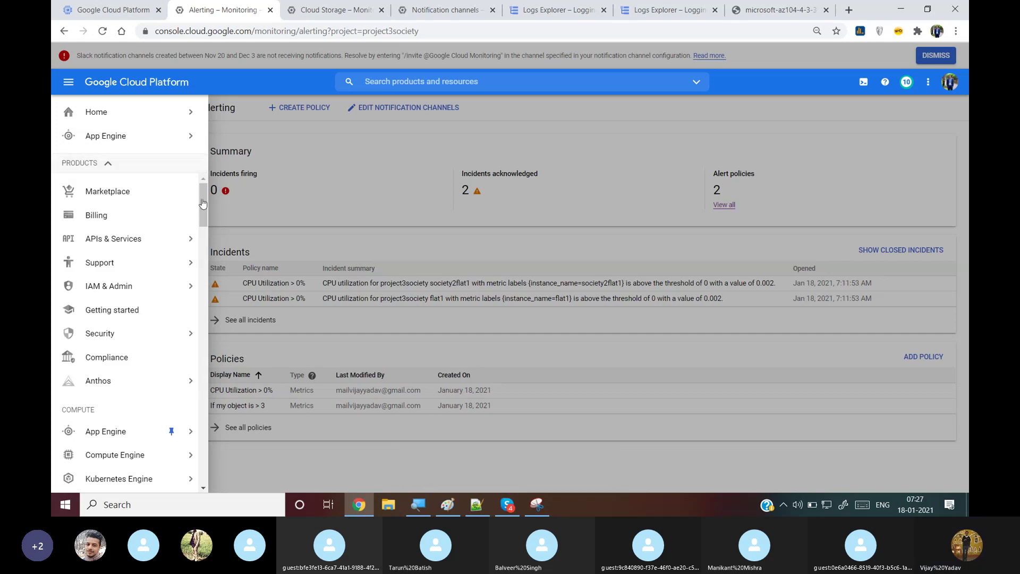
drag(204, 199, 206, 225)
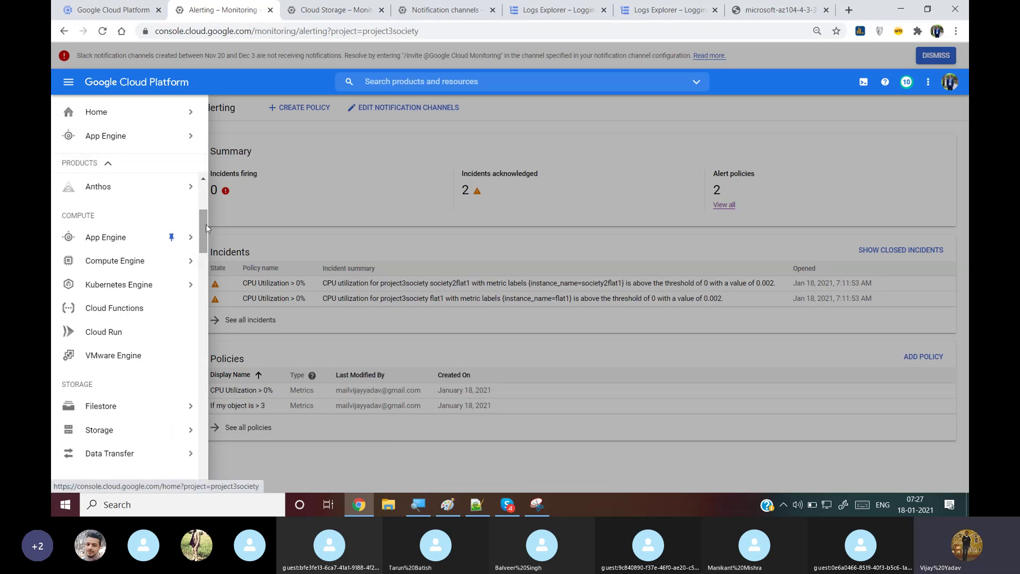
mouse_move(102, 226)
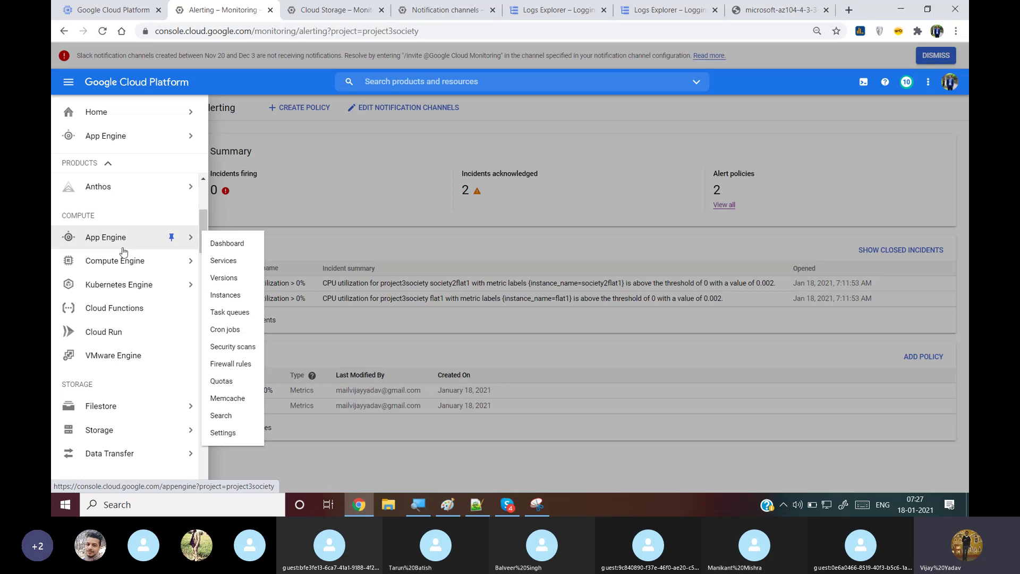
mouse_move(163, 267)
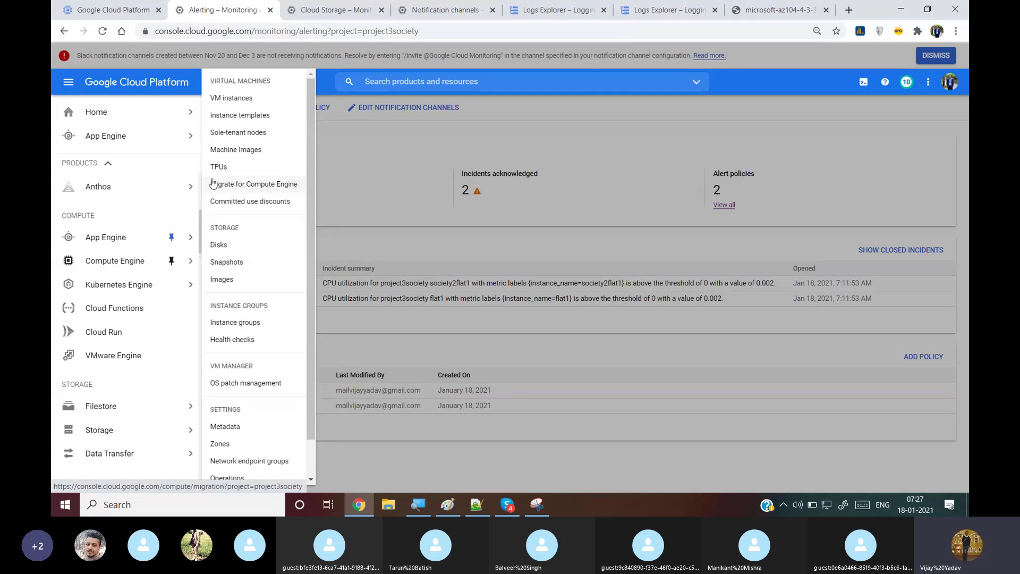
mouse_move(189, 237)
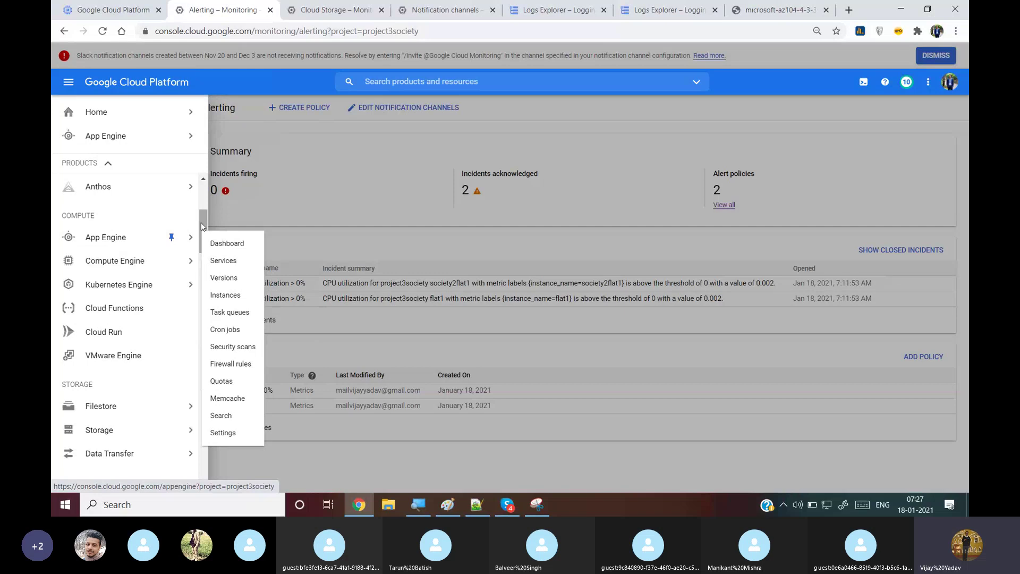
drag(202, 226, 206, 283)
mouse_move(206, 267)
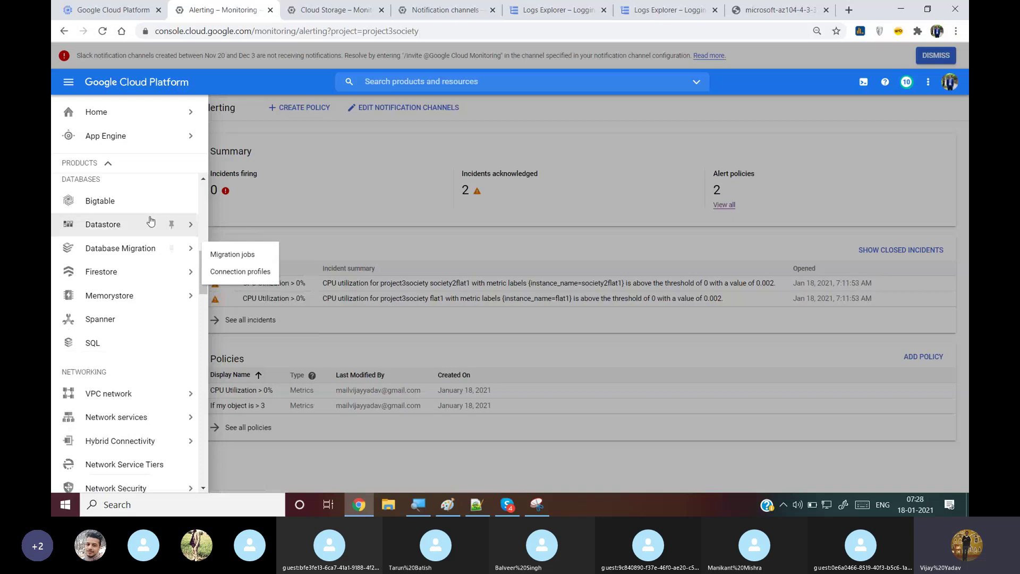
mouse_move(192, 226)
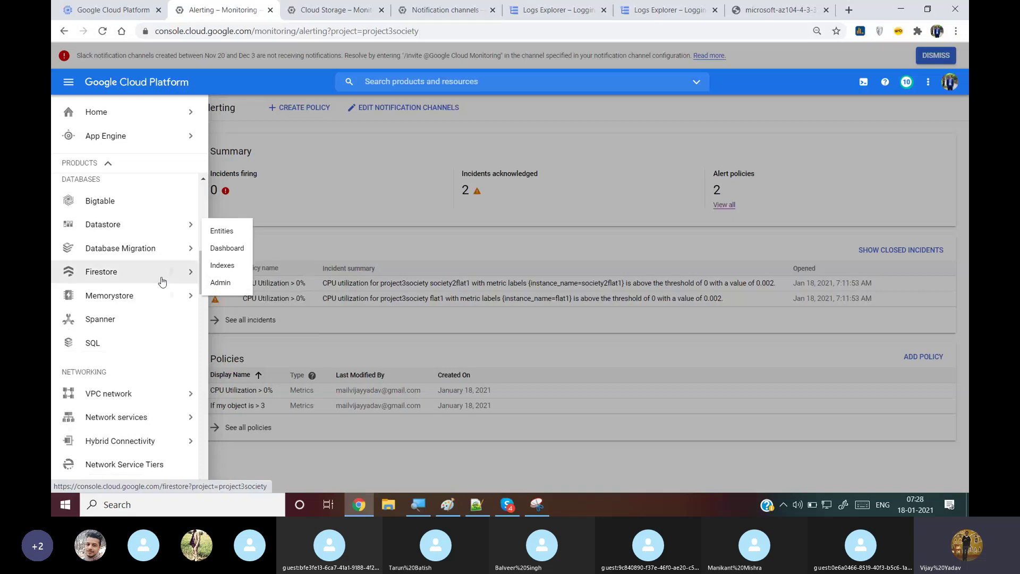
scroll(204, 280, down, 2)
scroll(204, 280, down, 1)
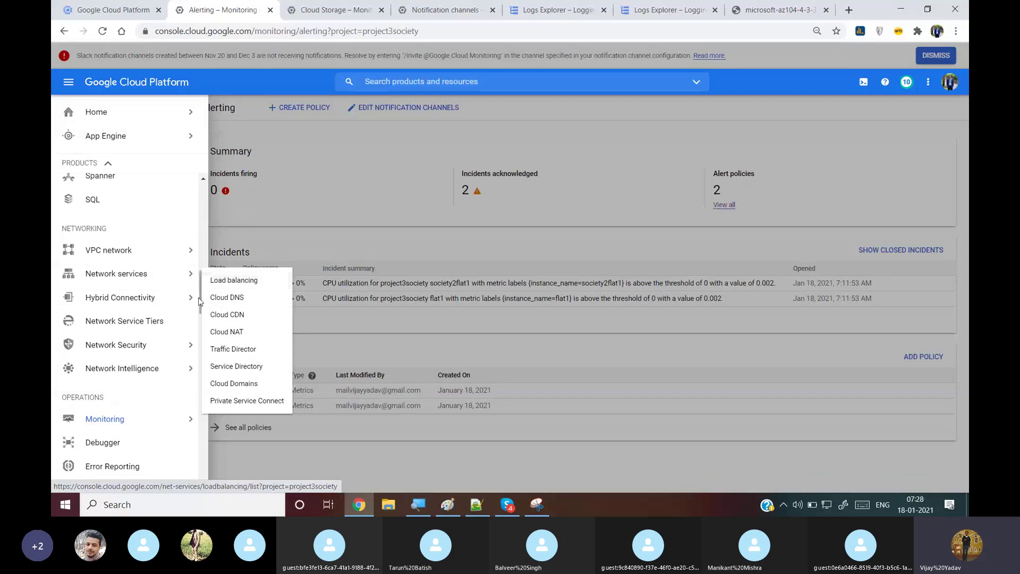
scroll(172, 319, down, 3)
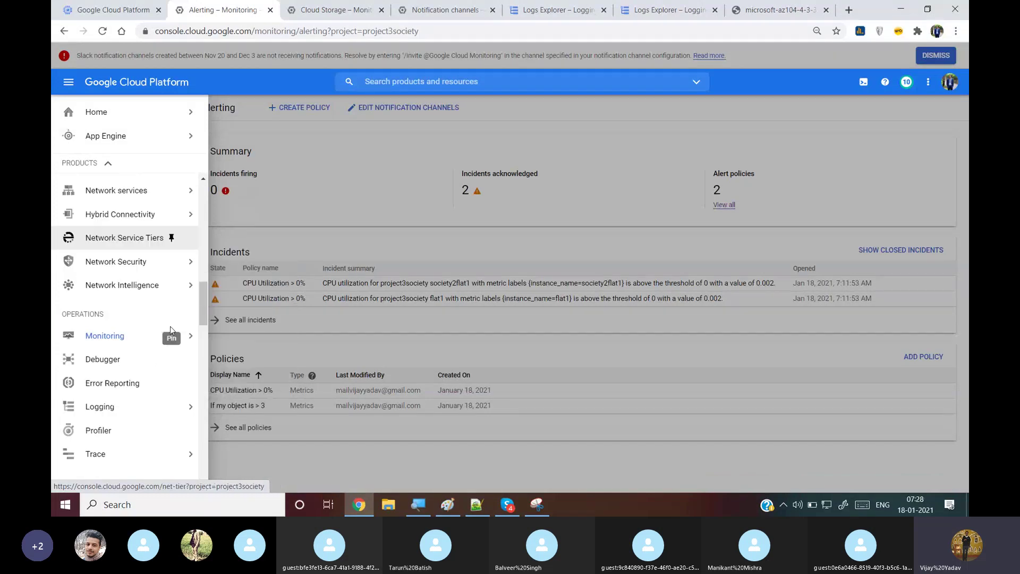
mouse_move(179, 370)
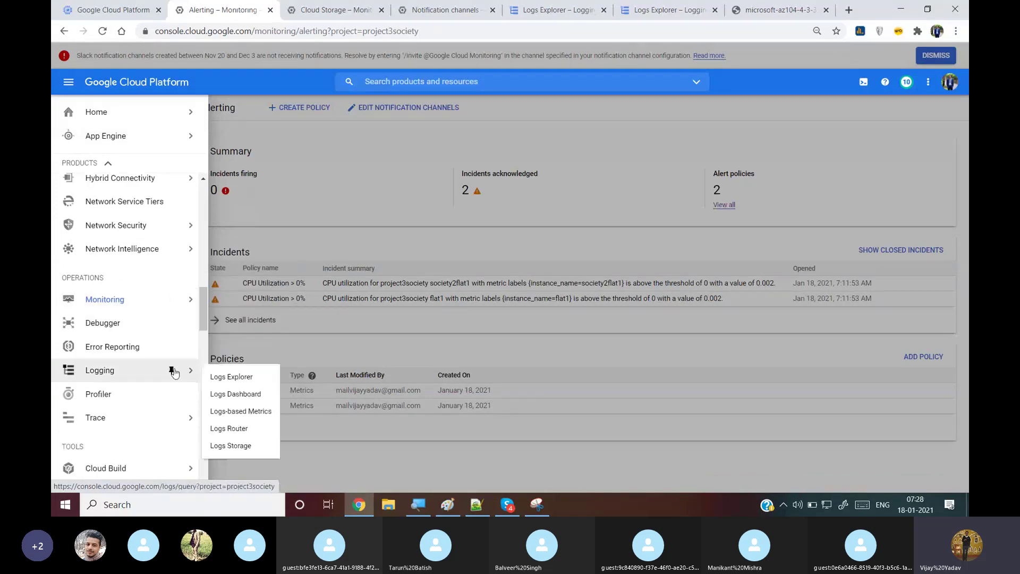
mouse_move(206, 302)
mouse_down()
mouse_move(237, 458)
mouse_move(250, 345)
mouse_move(306, 179)
mouse_up()
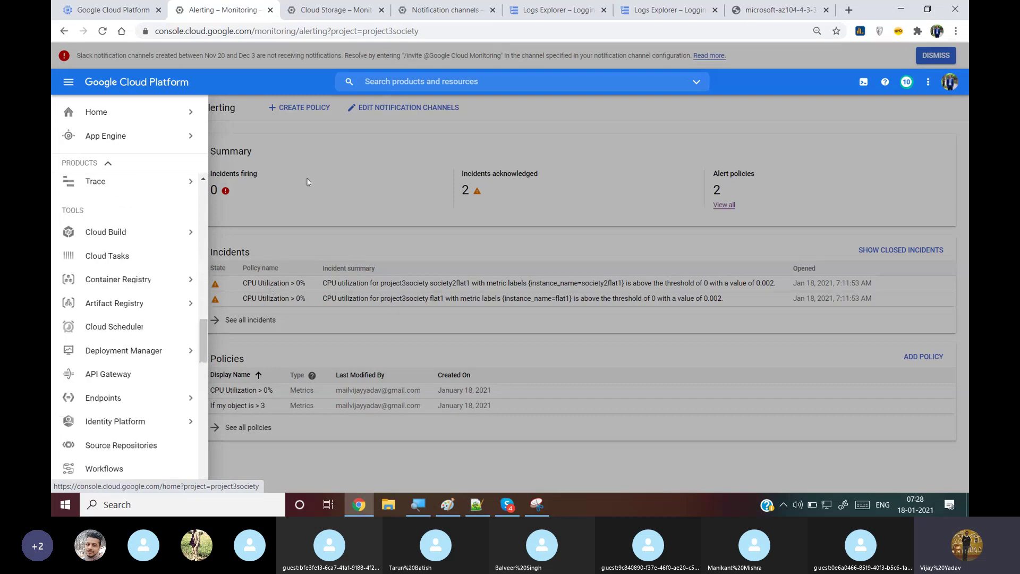
click(309, 176)
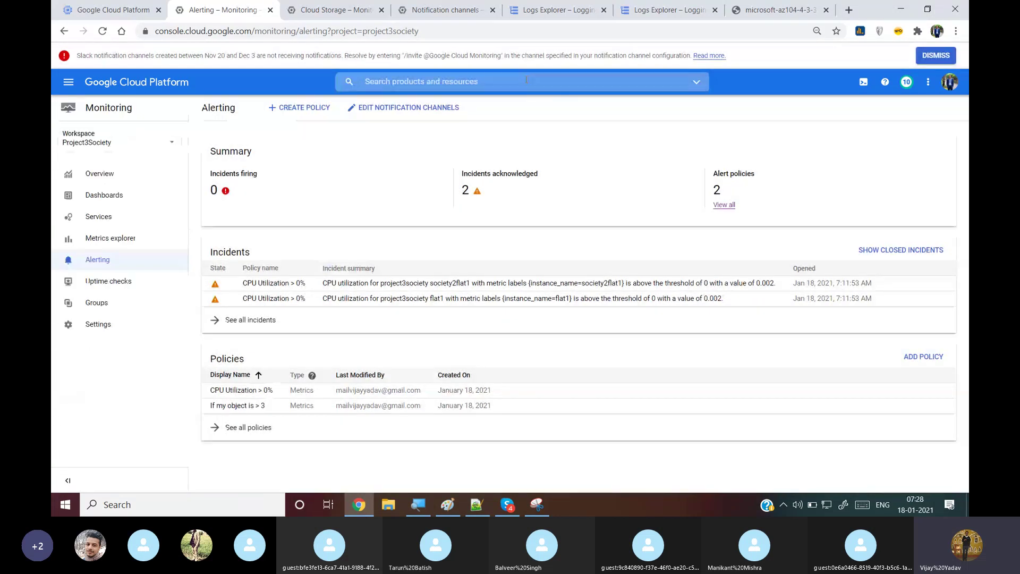
Stop VM instances flat1 and society2flat1 from their action menus, then return to the Skype call
click(113, 9)
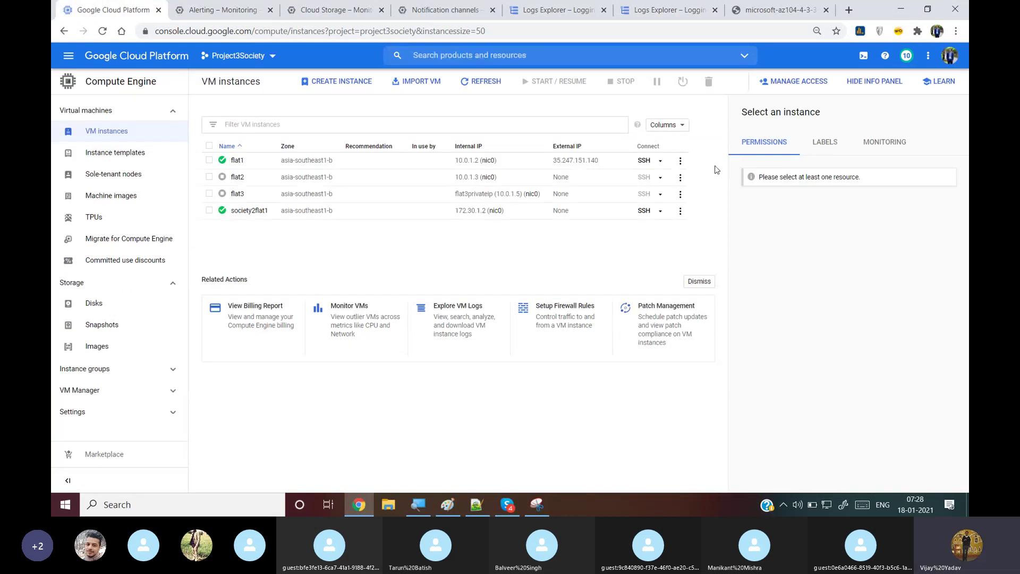
click(681, 161)
click(643, 194)
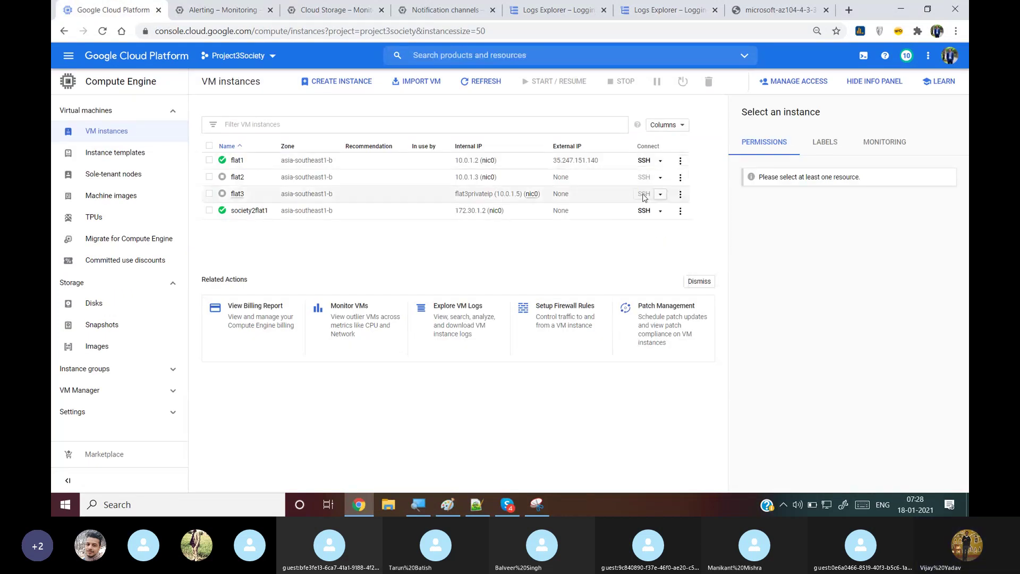
click(680, 211)
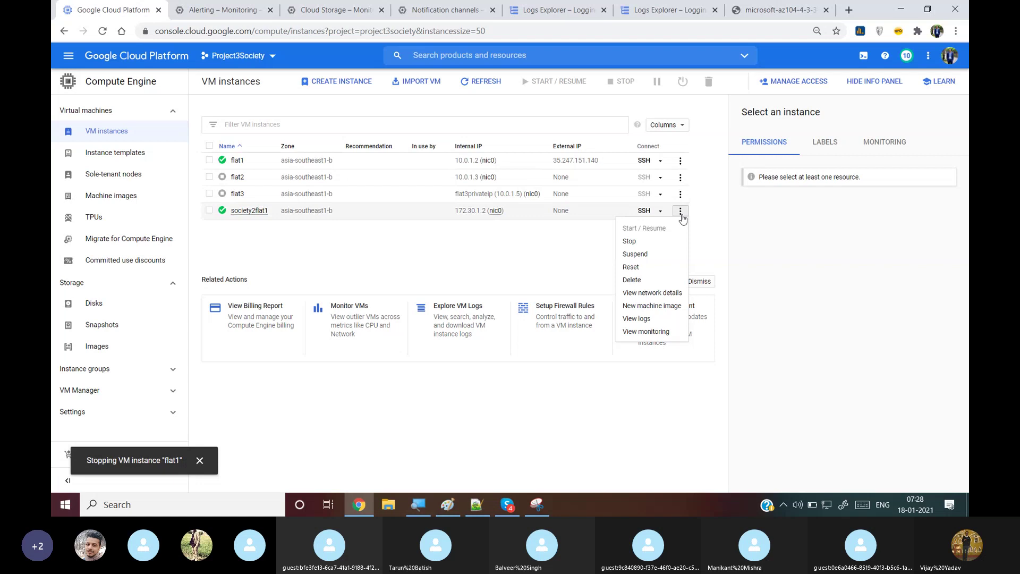
click(646, 245)
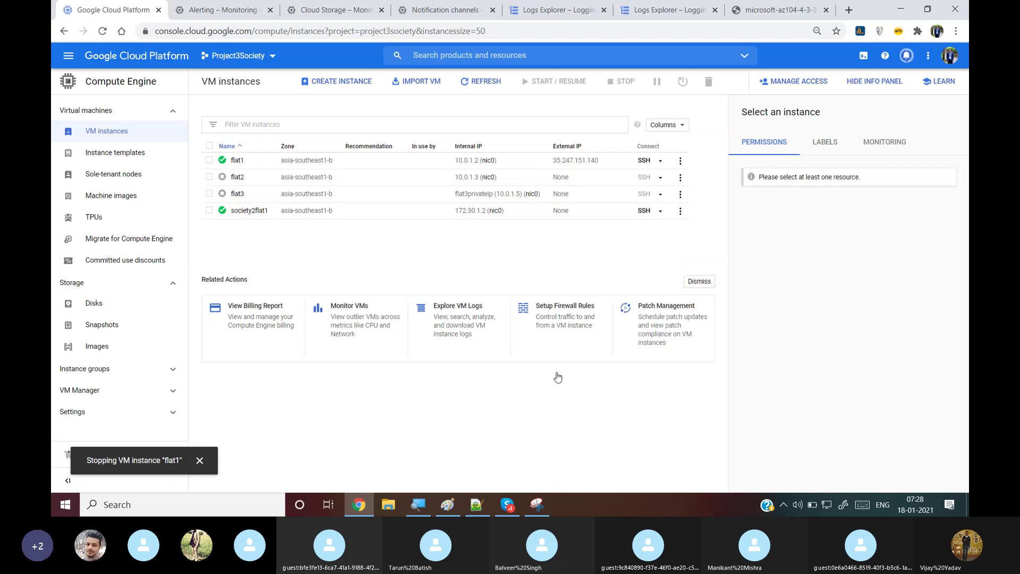
click(504, 508)
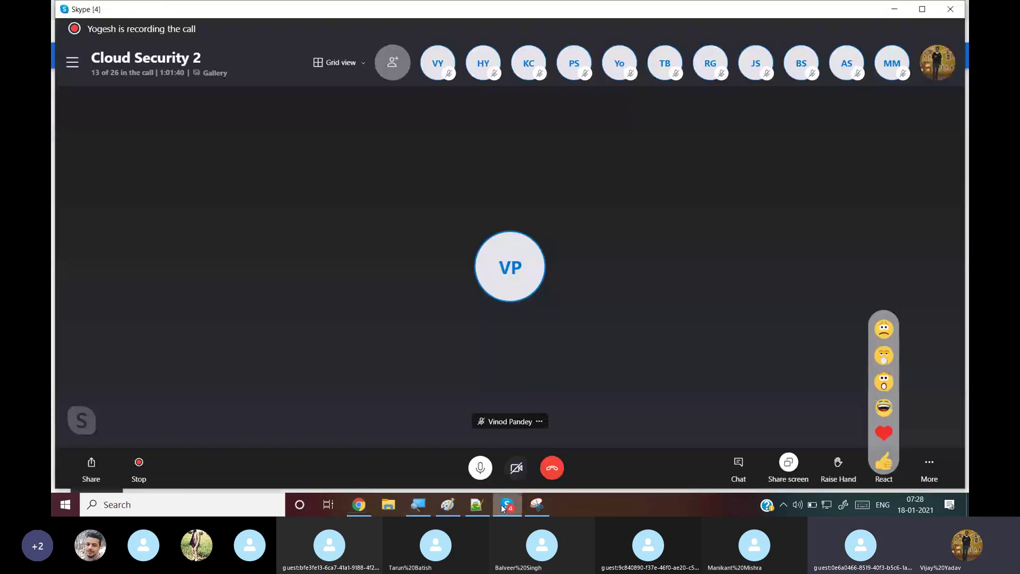